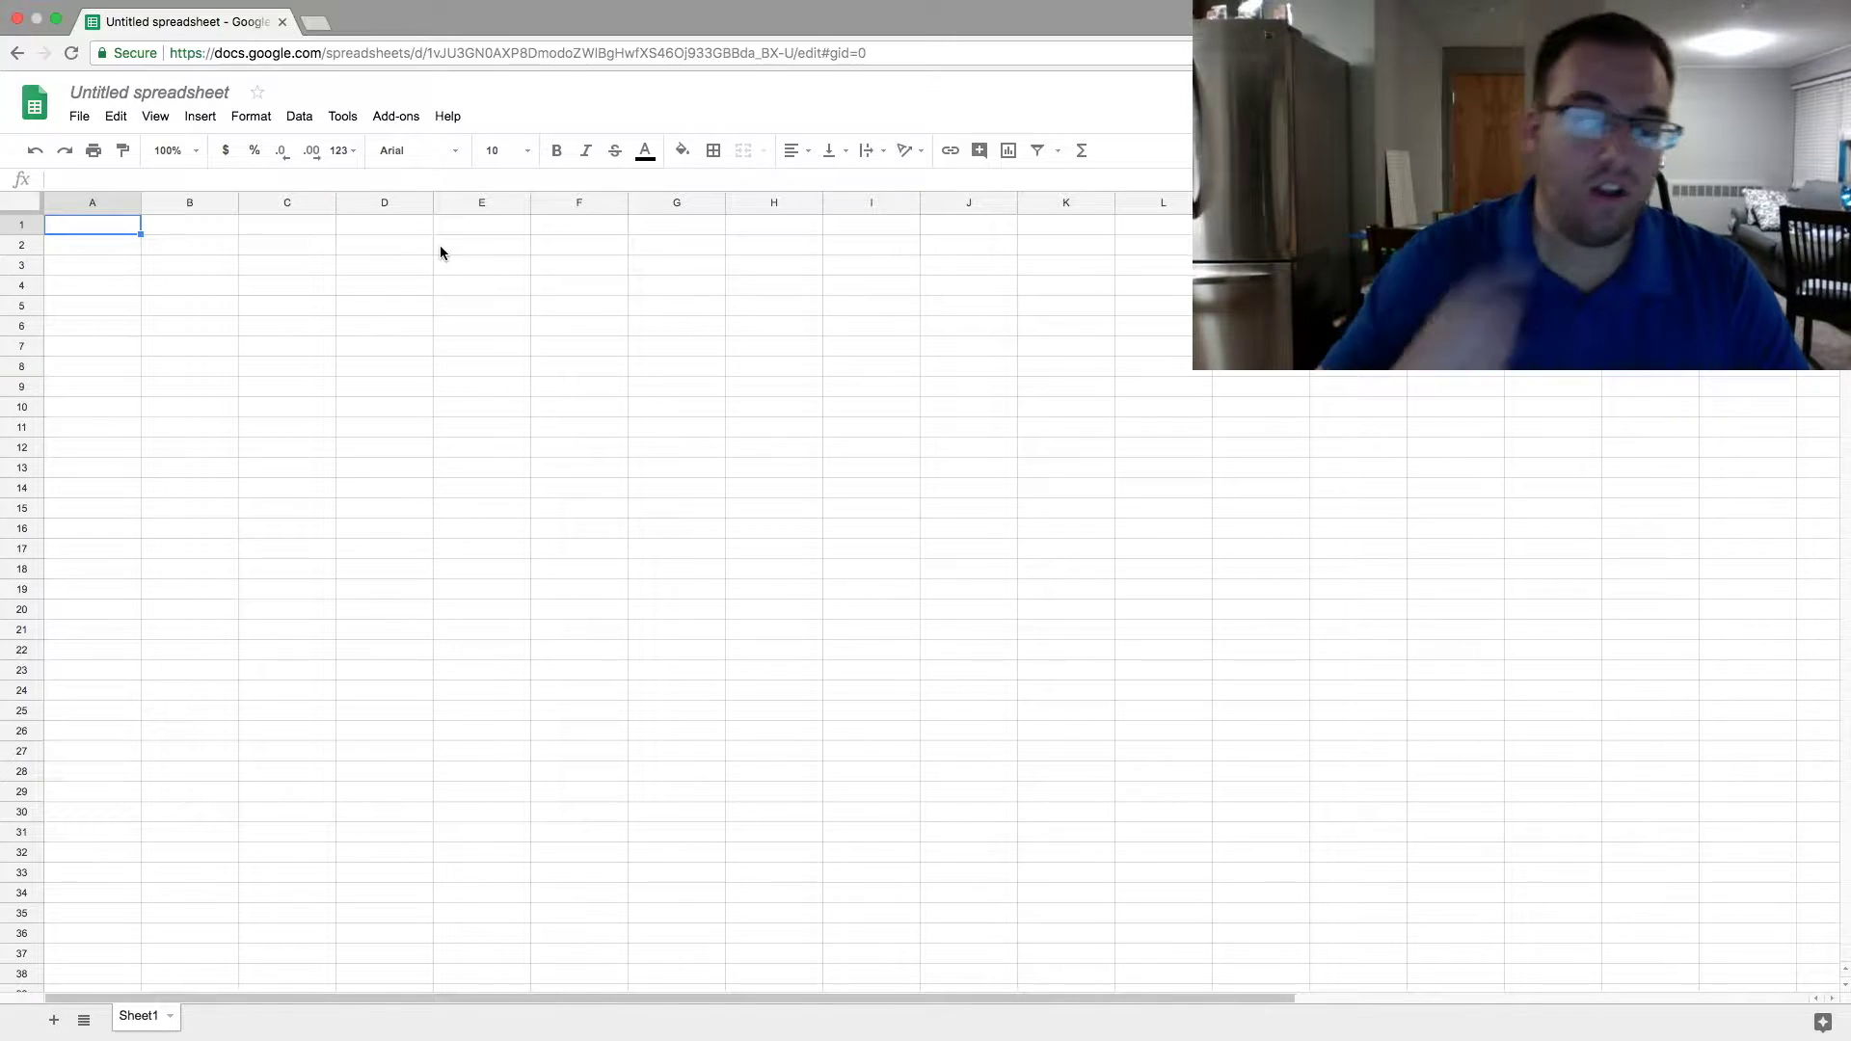
left_click(374, 331)
left_click(241, 267)
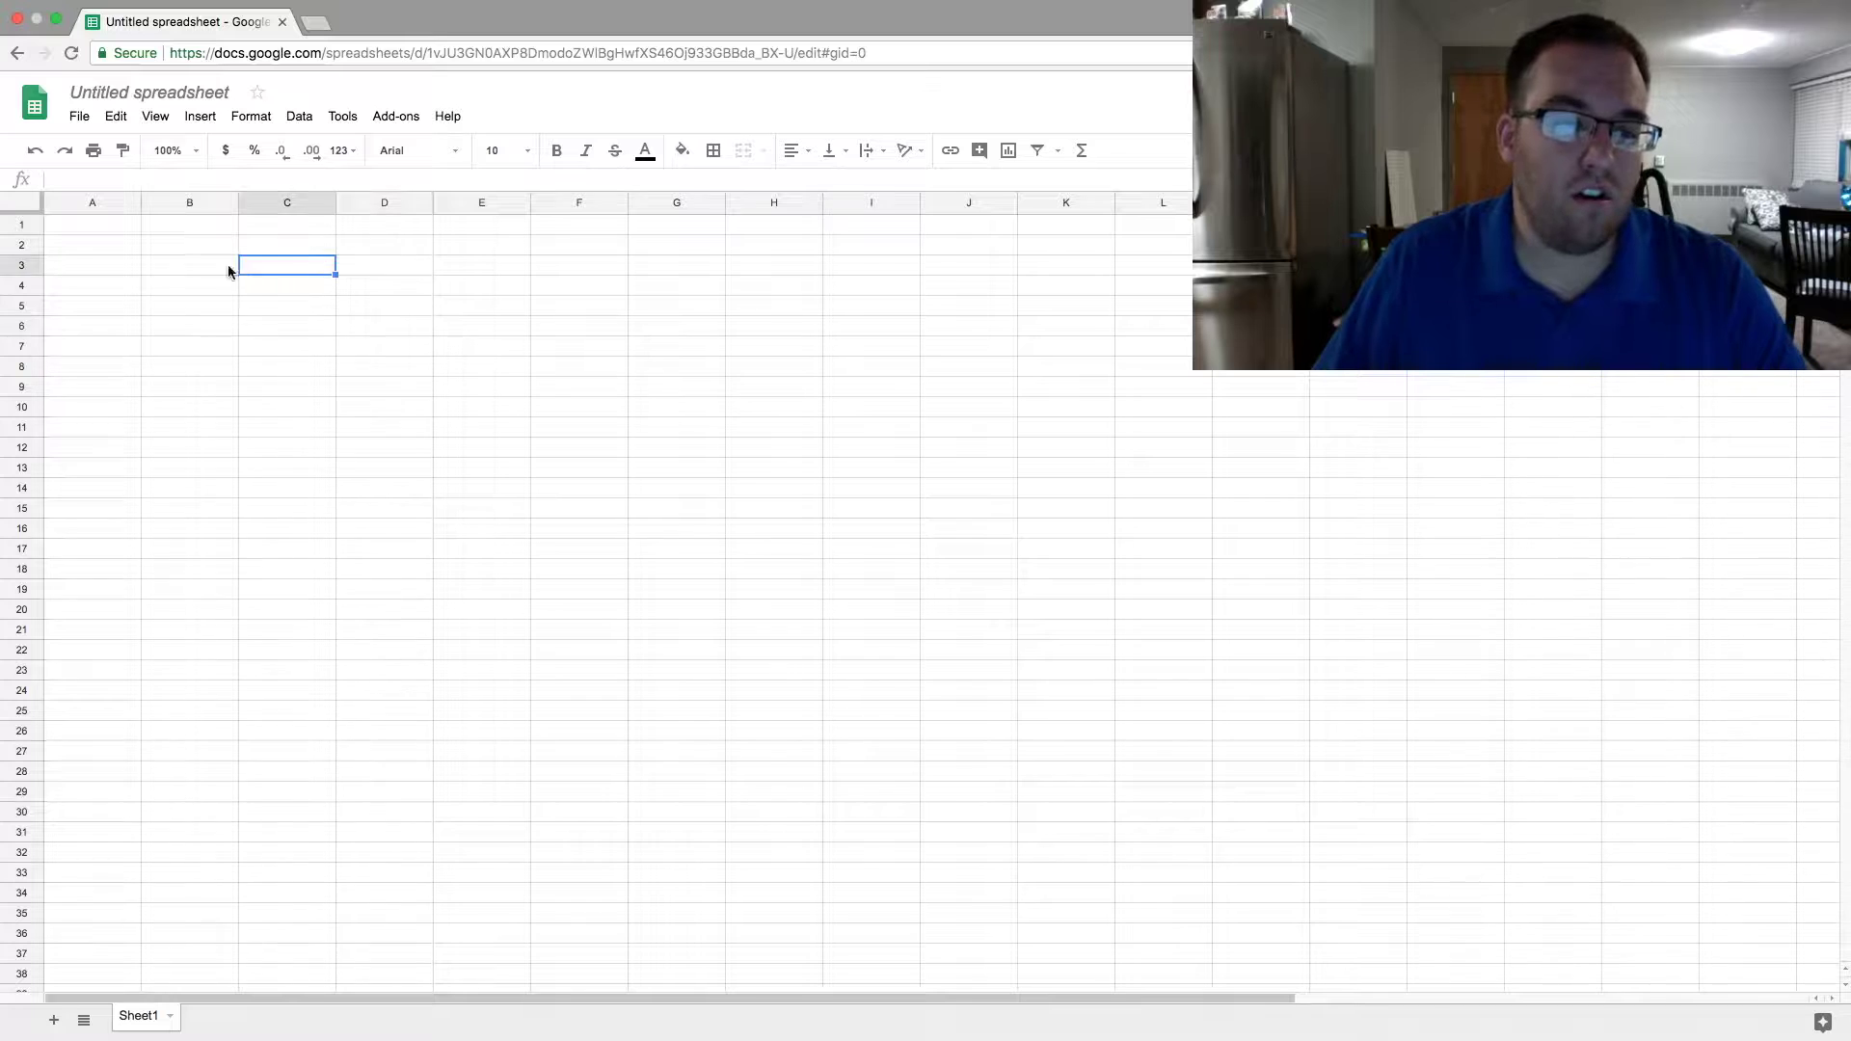
left_click(91, 246)
left_click(109, 231)
left_click(231, 289)
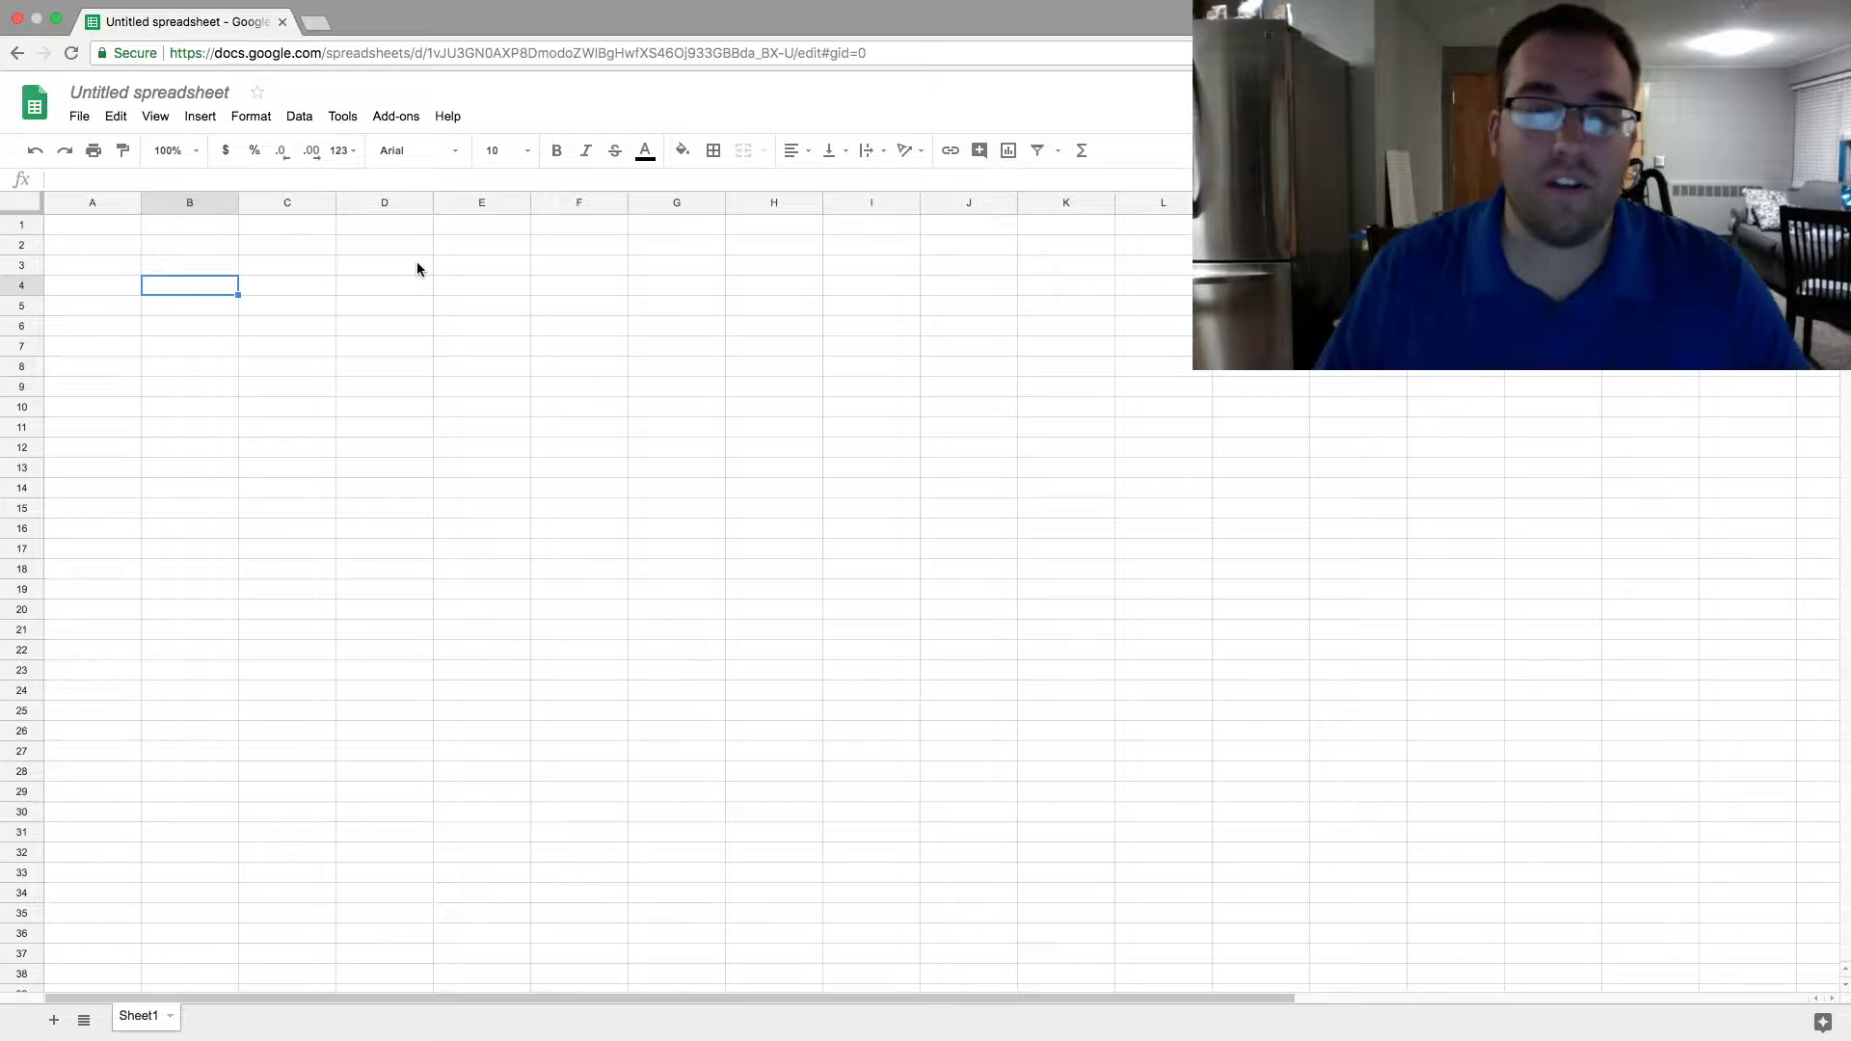
left_click(384, 366)
left_click(234, 289)
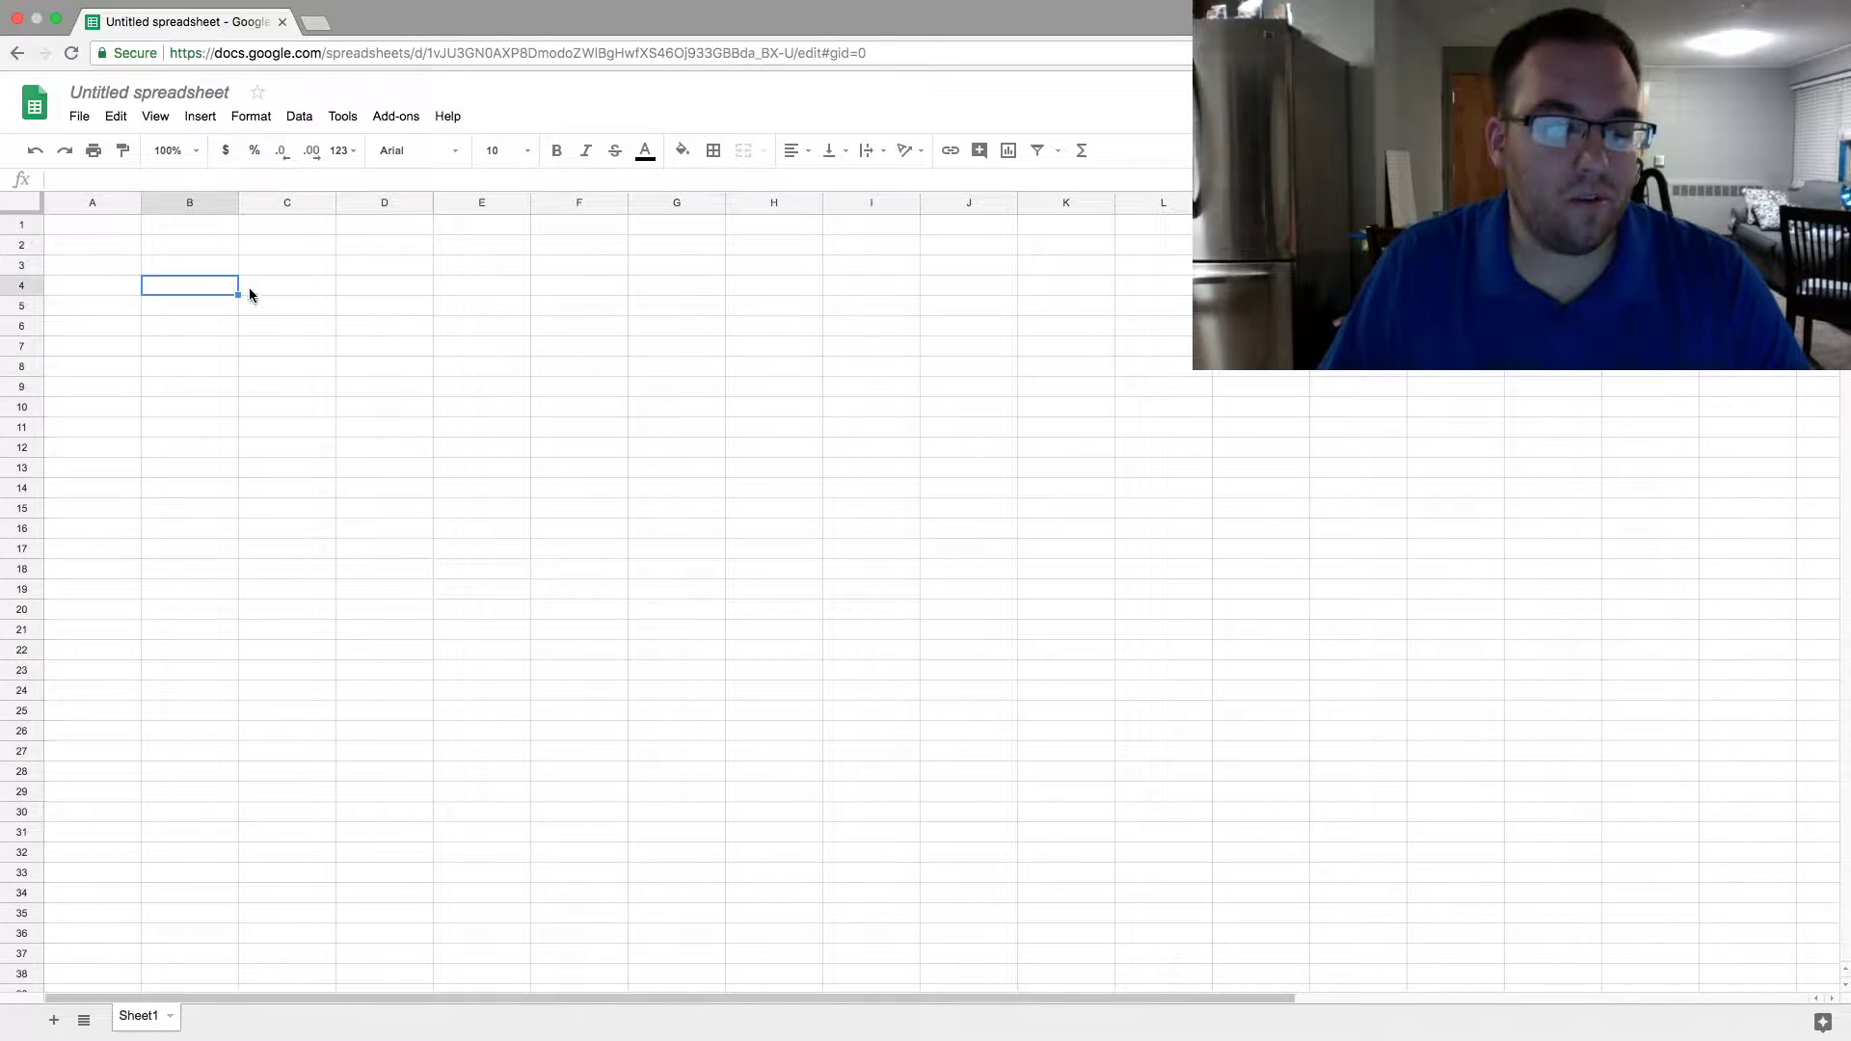
key("Right")
key("Right")
key("Right")
key("Down")
key("Down")
key("Down")
key("Down")
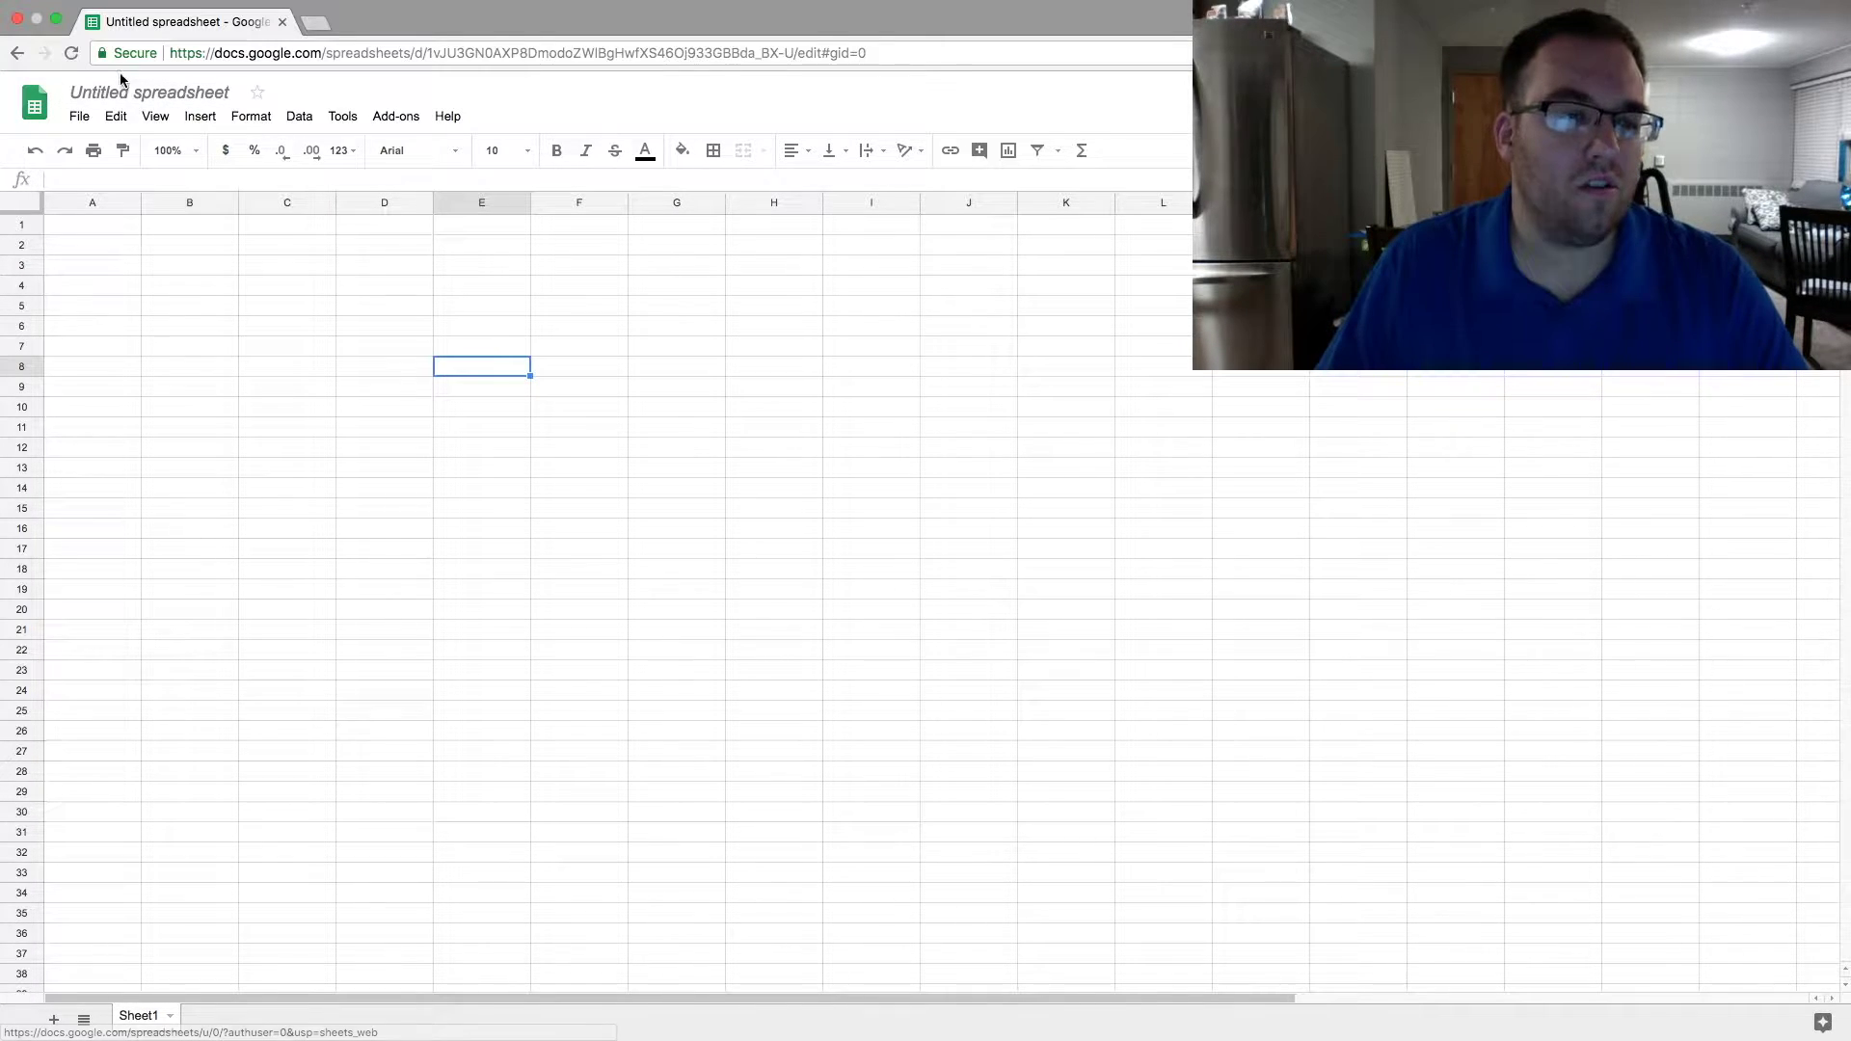
Step: Enlarge the browser's page zoom by several levels so the spreadsheet is easier to read
left_click(1835, 53)
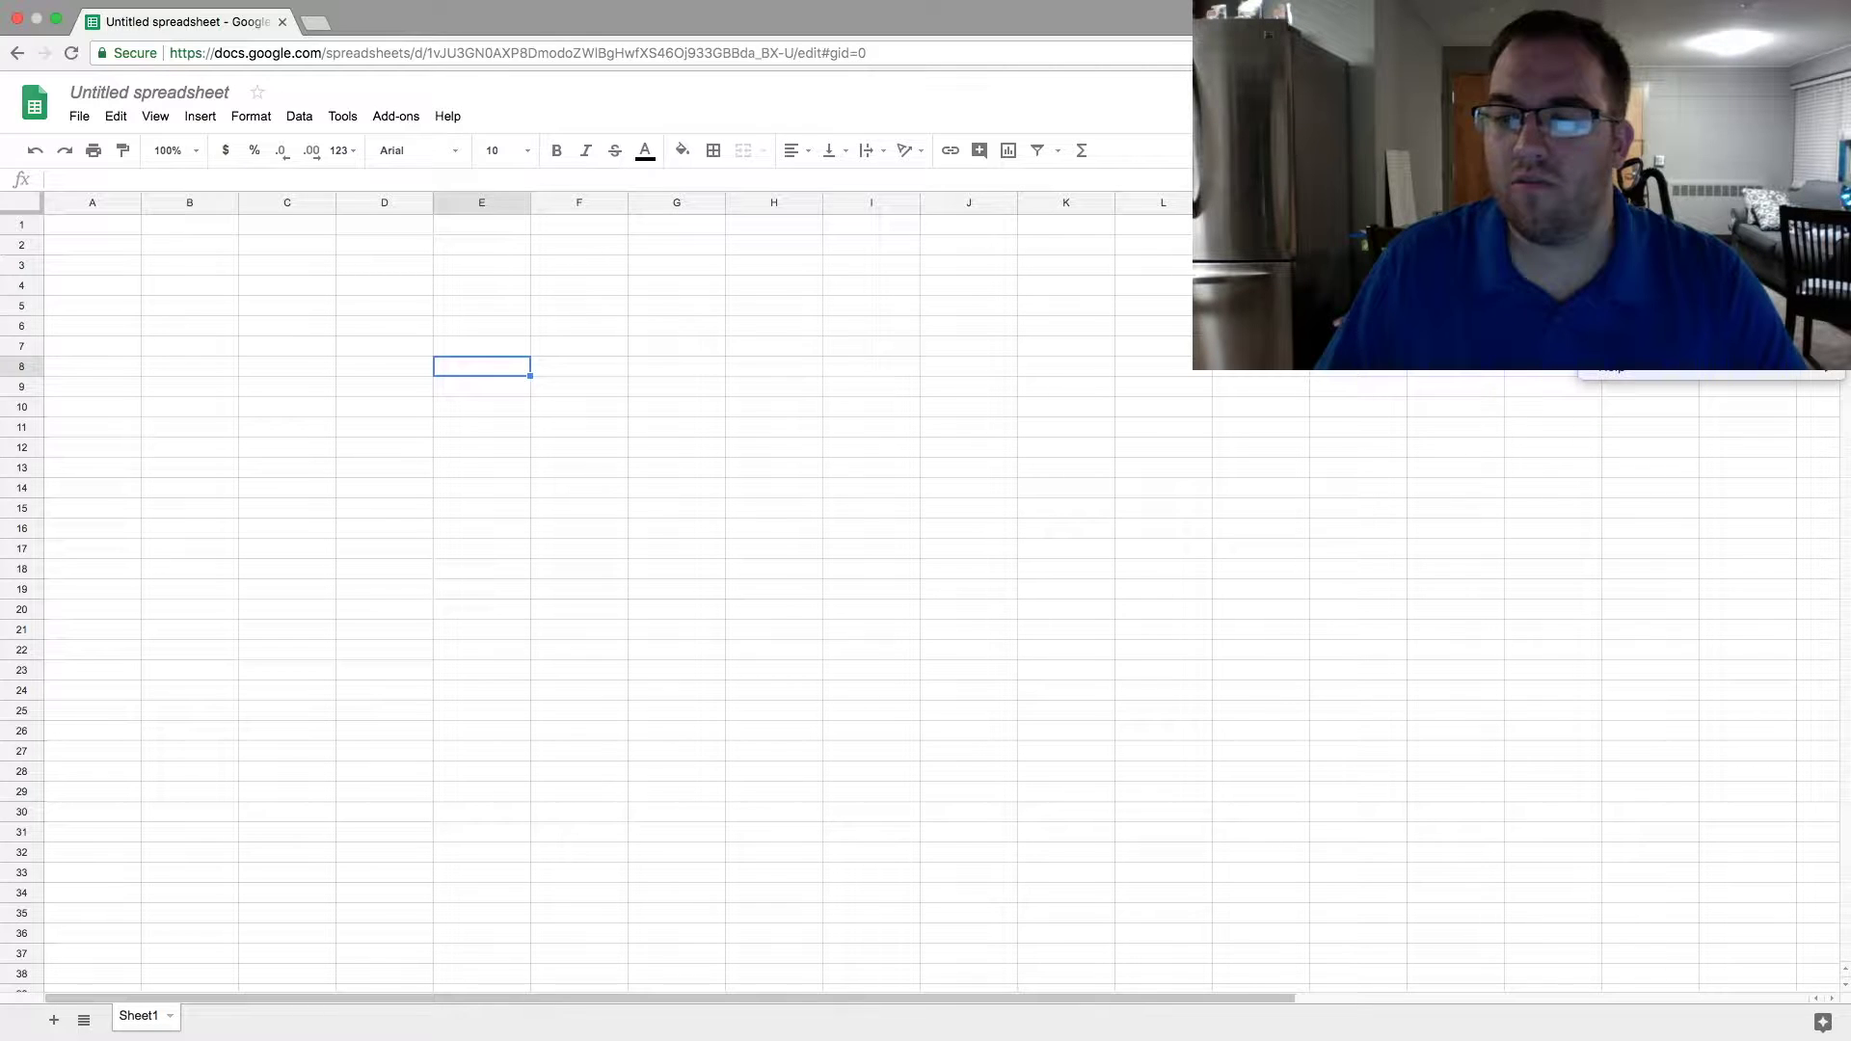
key("ctrl+plus")
key("ctrl+plus")
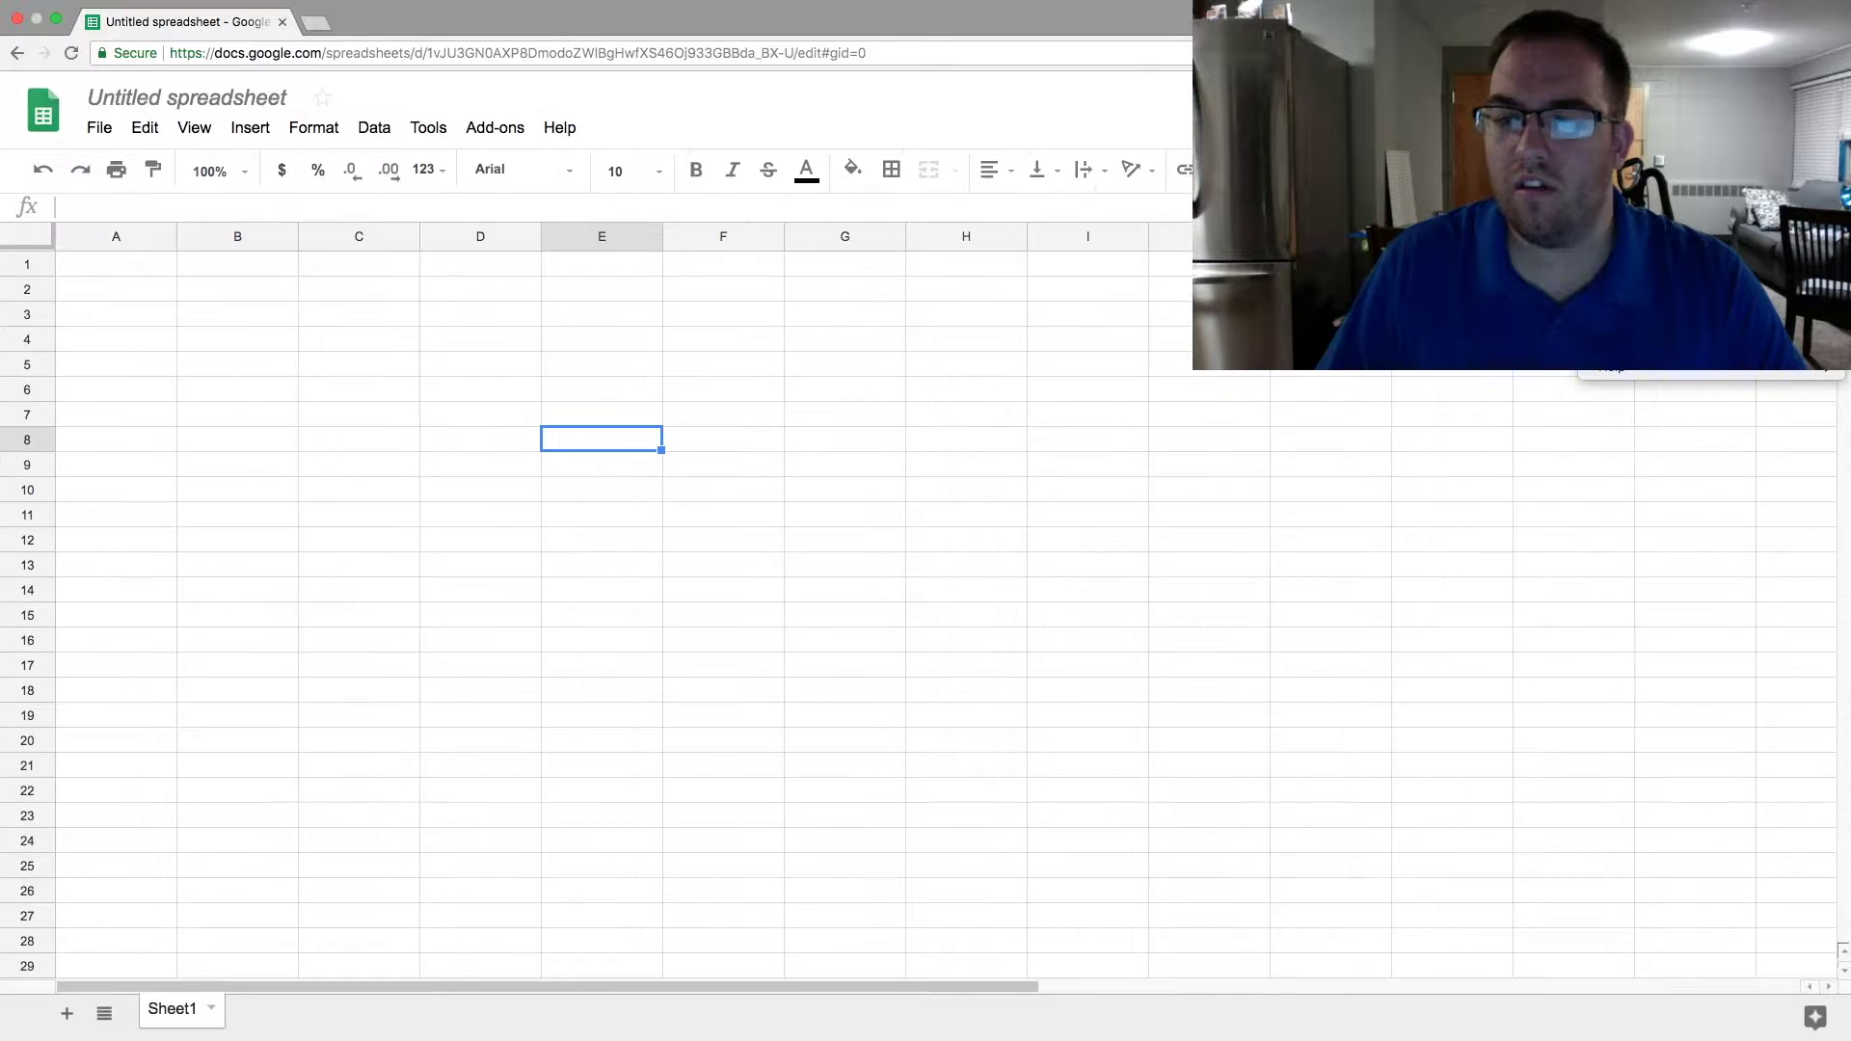
key("ctrl+plus")
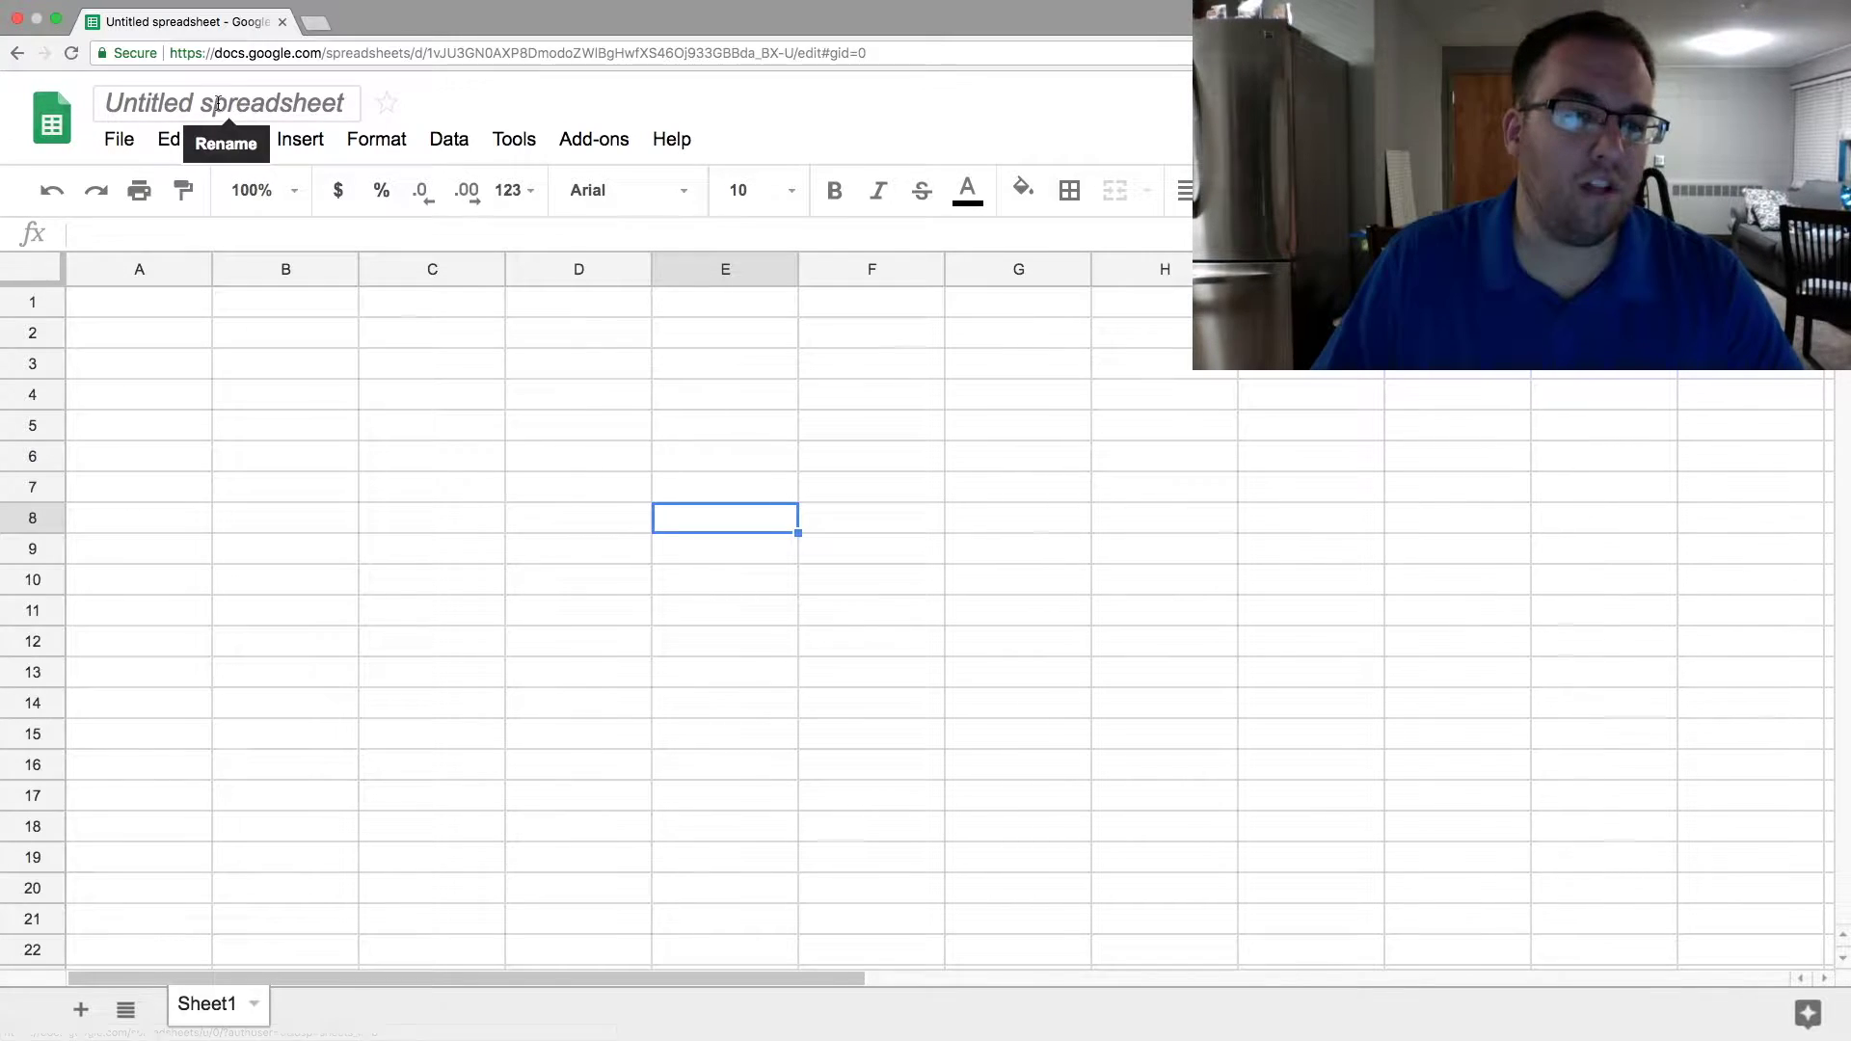
Step: Rename the untitled spreadsheet as "August 2018 Budget"
left_click(251, 109)
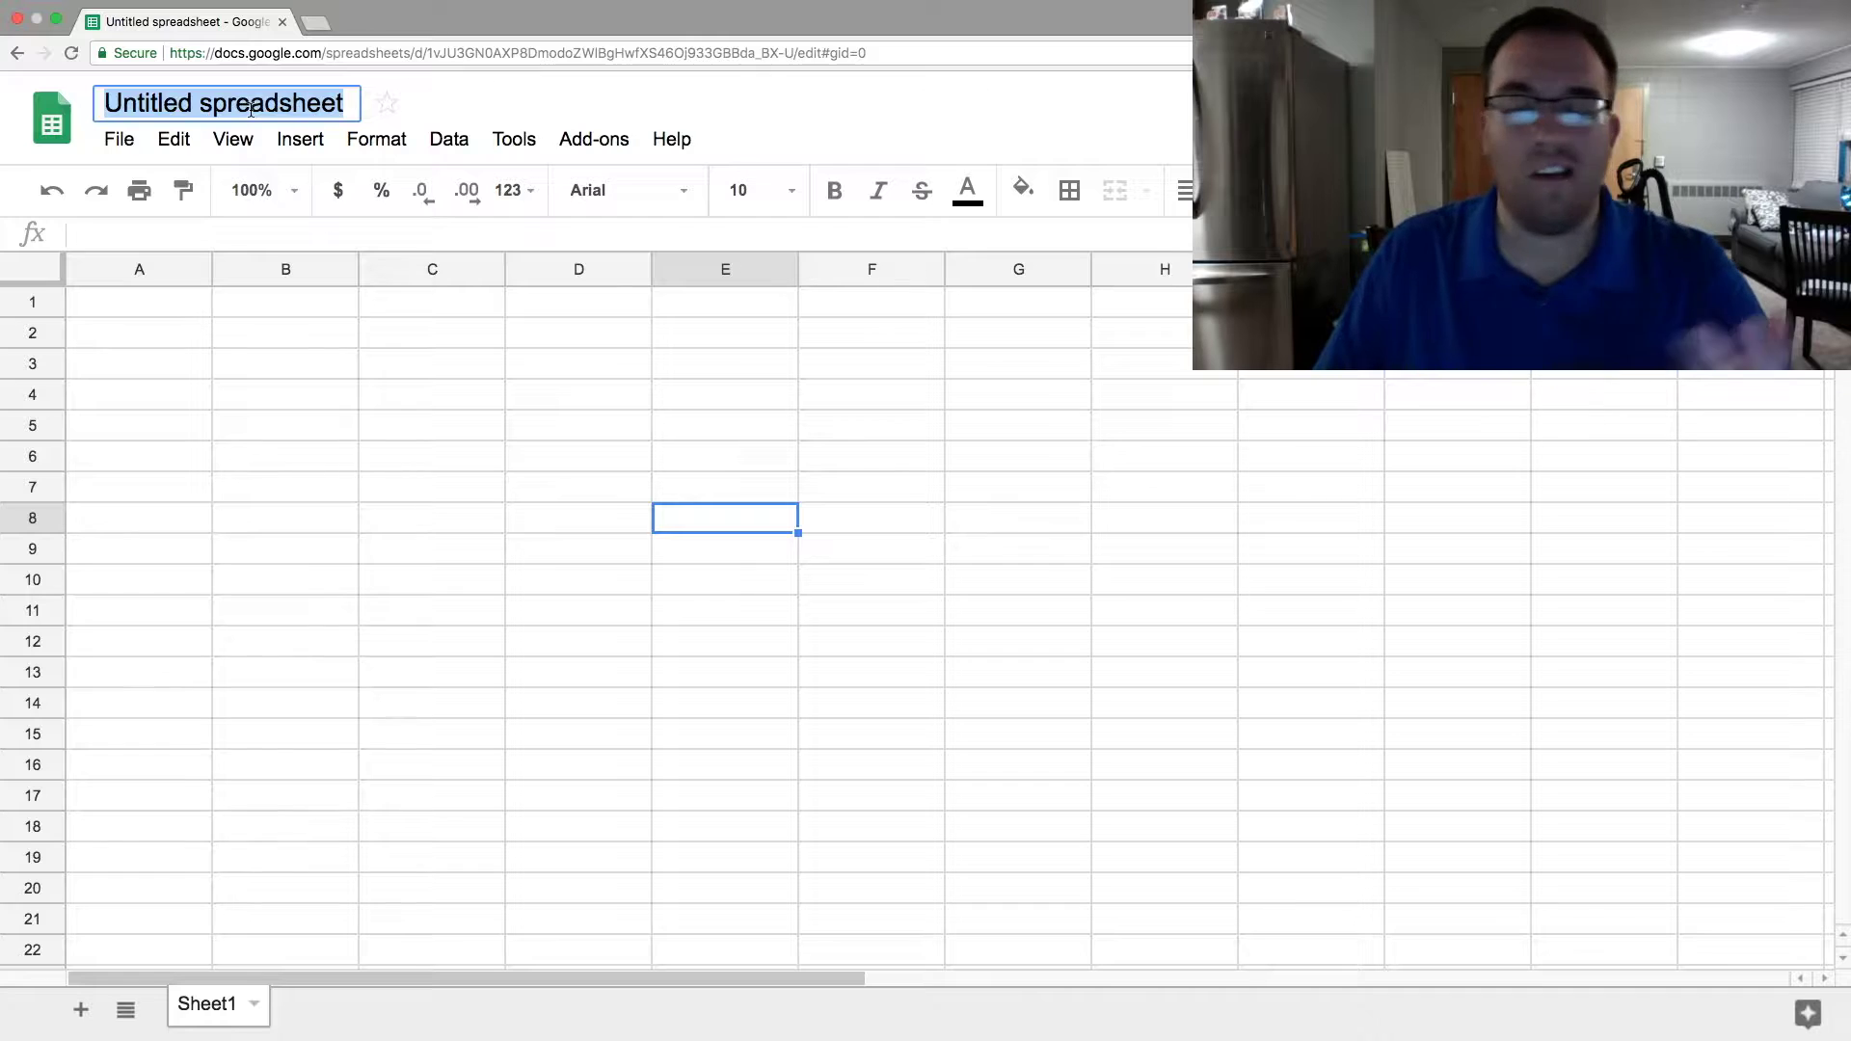
type("August")
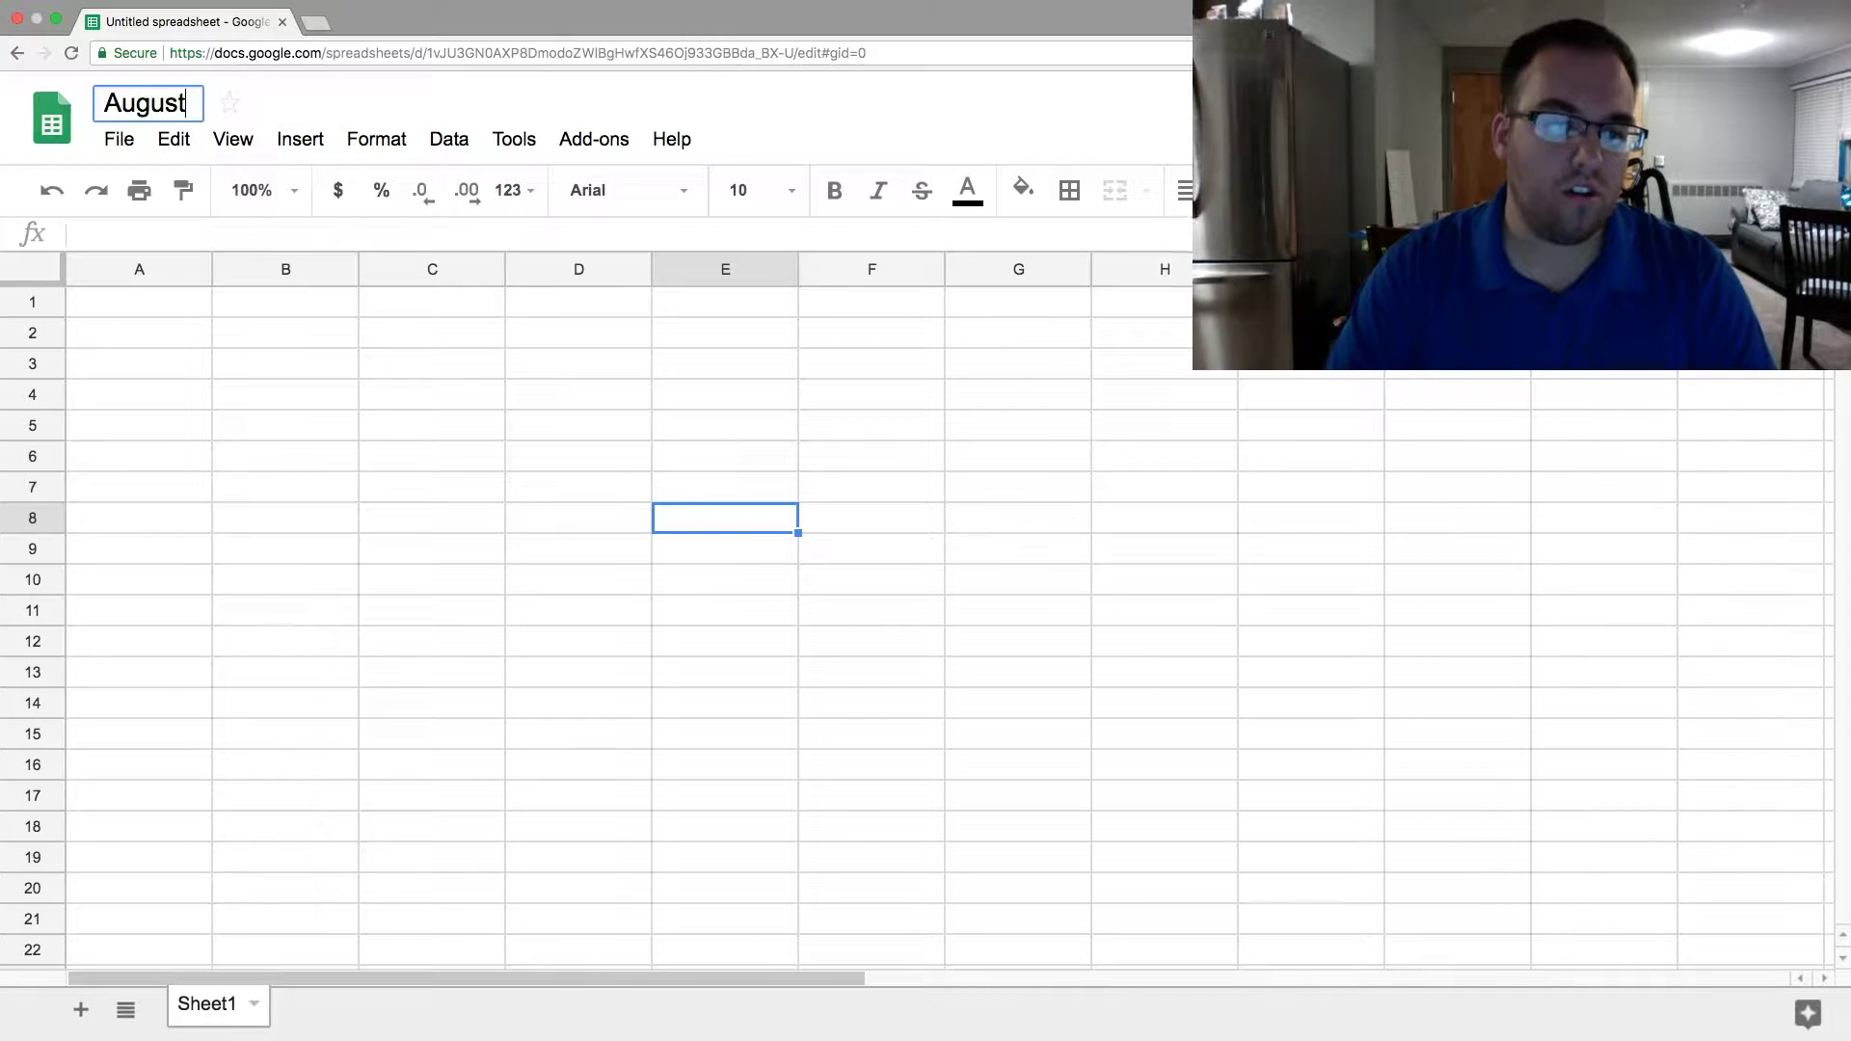
type(" 2019")
key("BackSpace")
type("8")
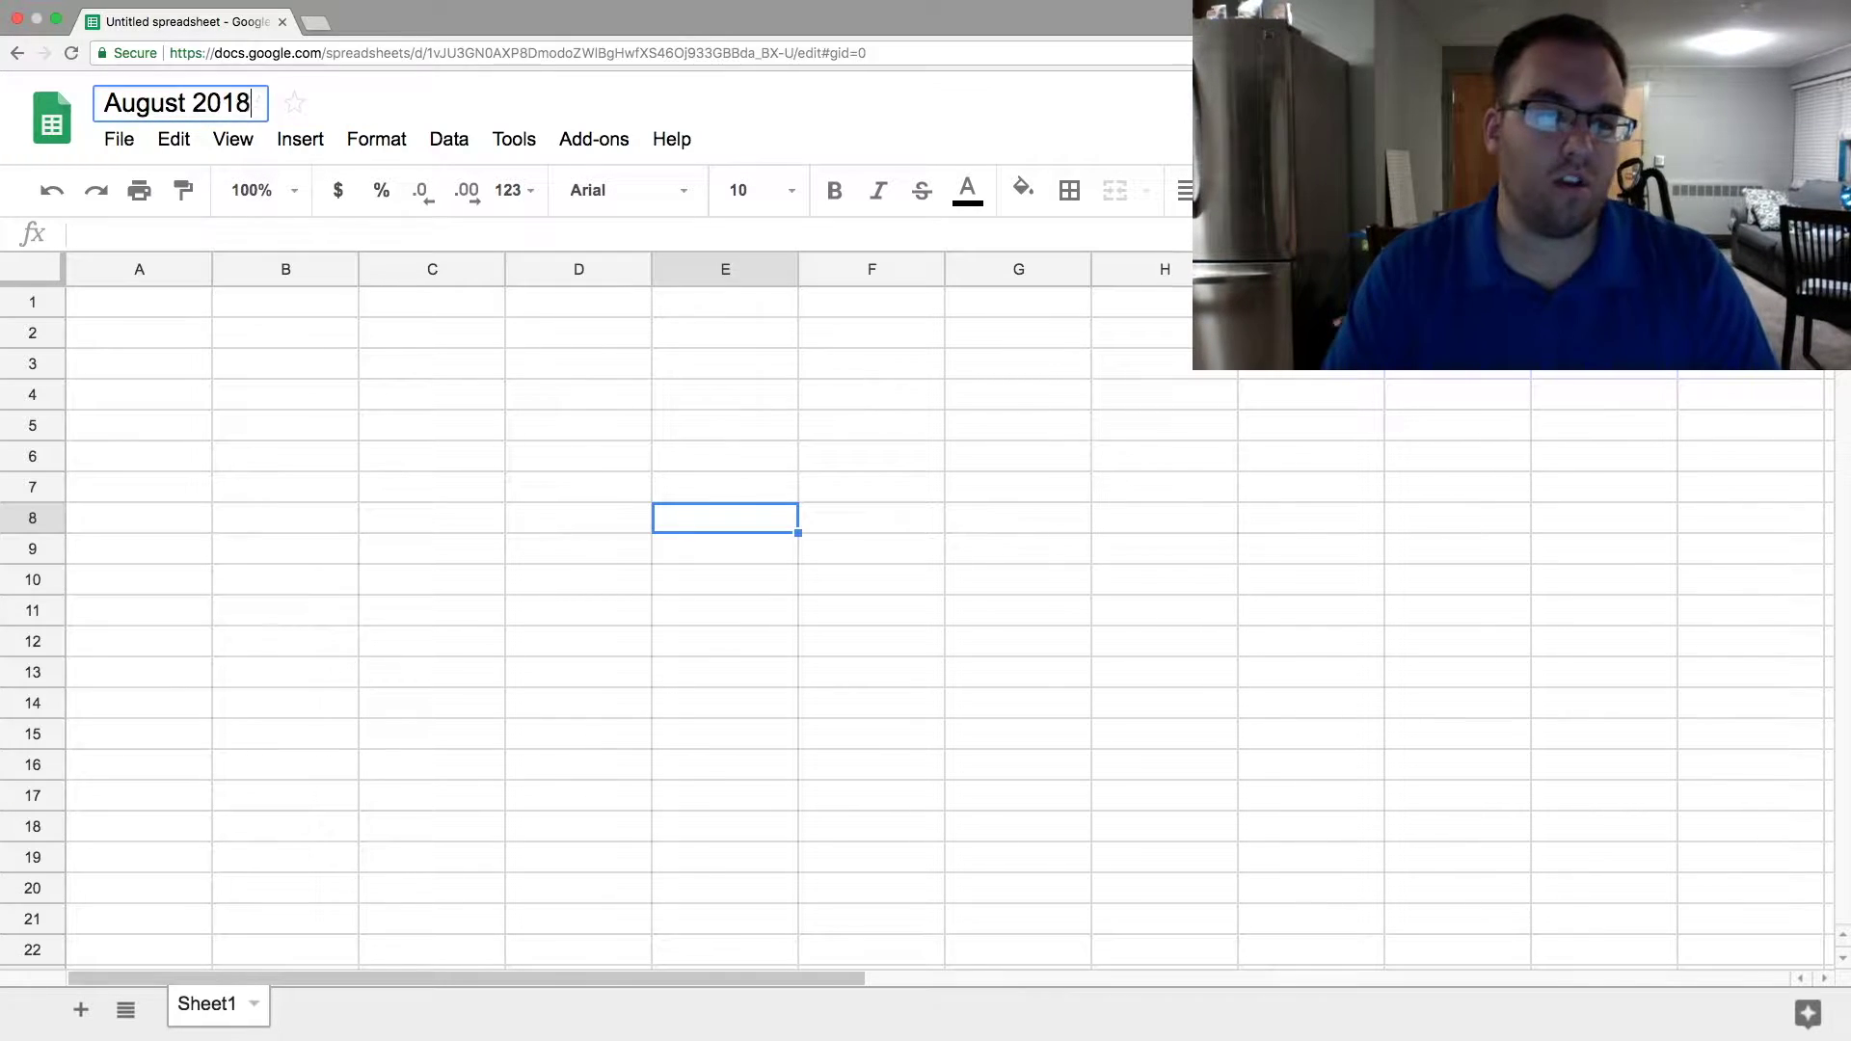
type(" Budget")
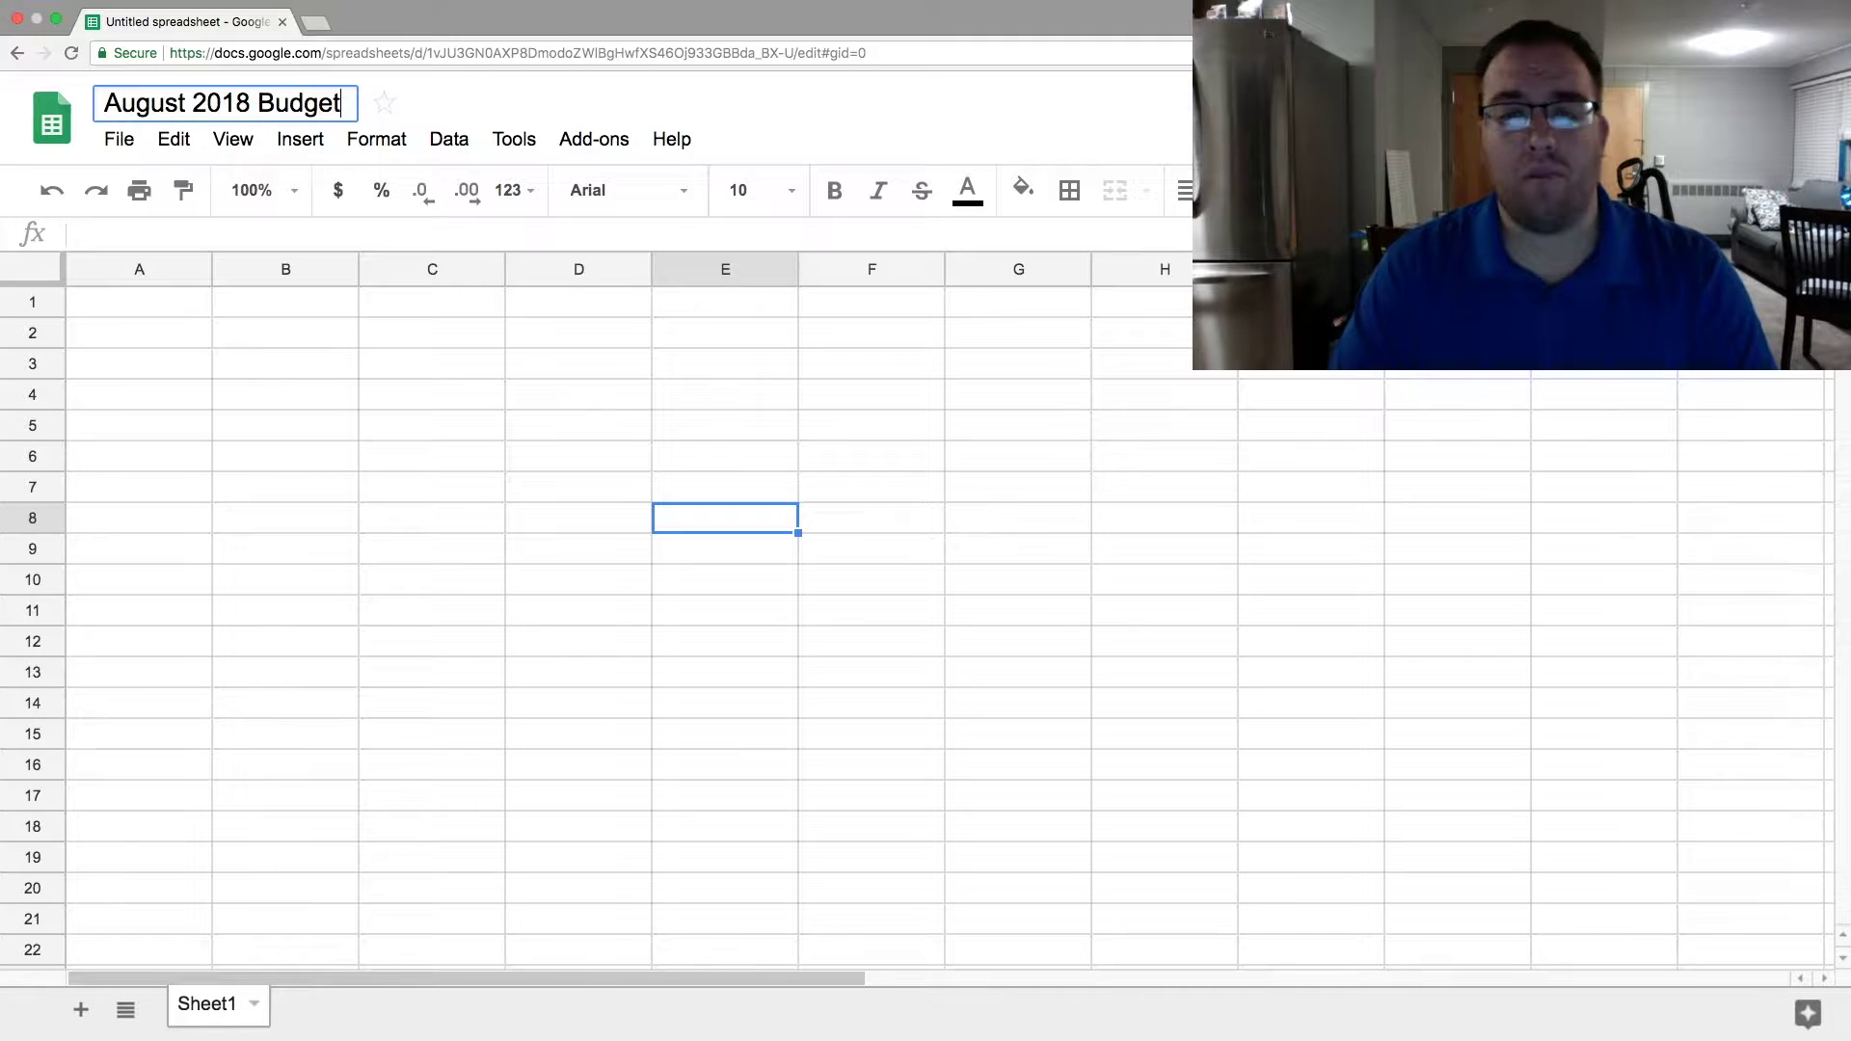
key("Return")
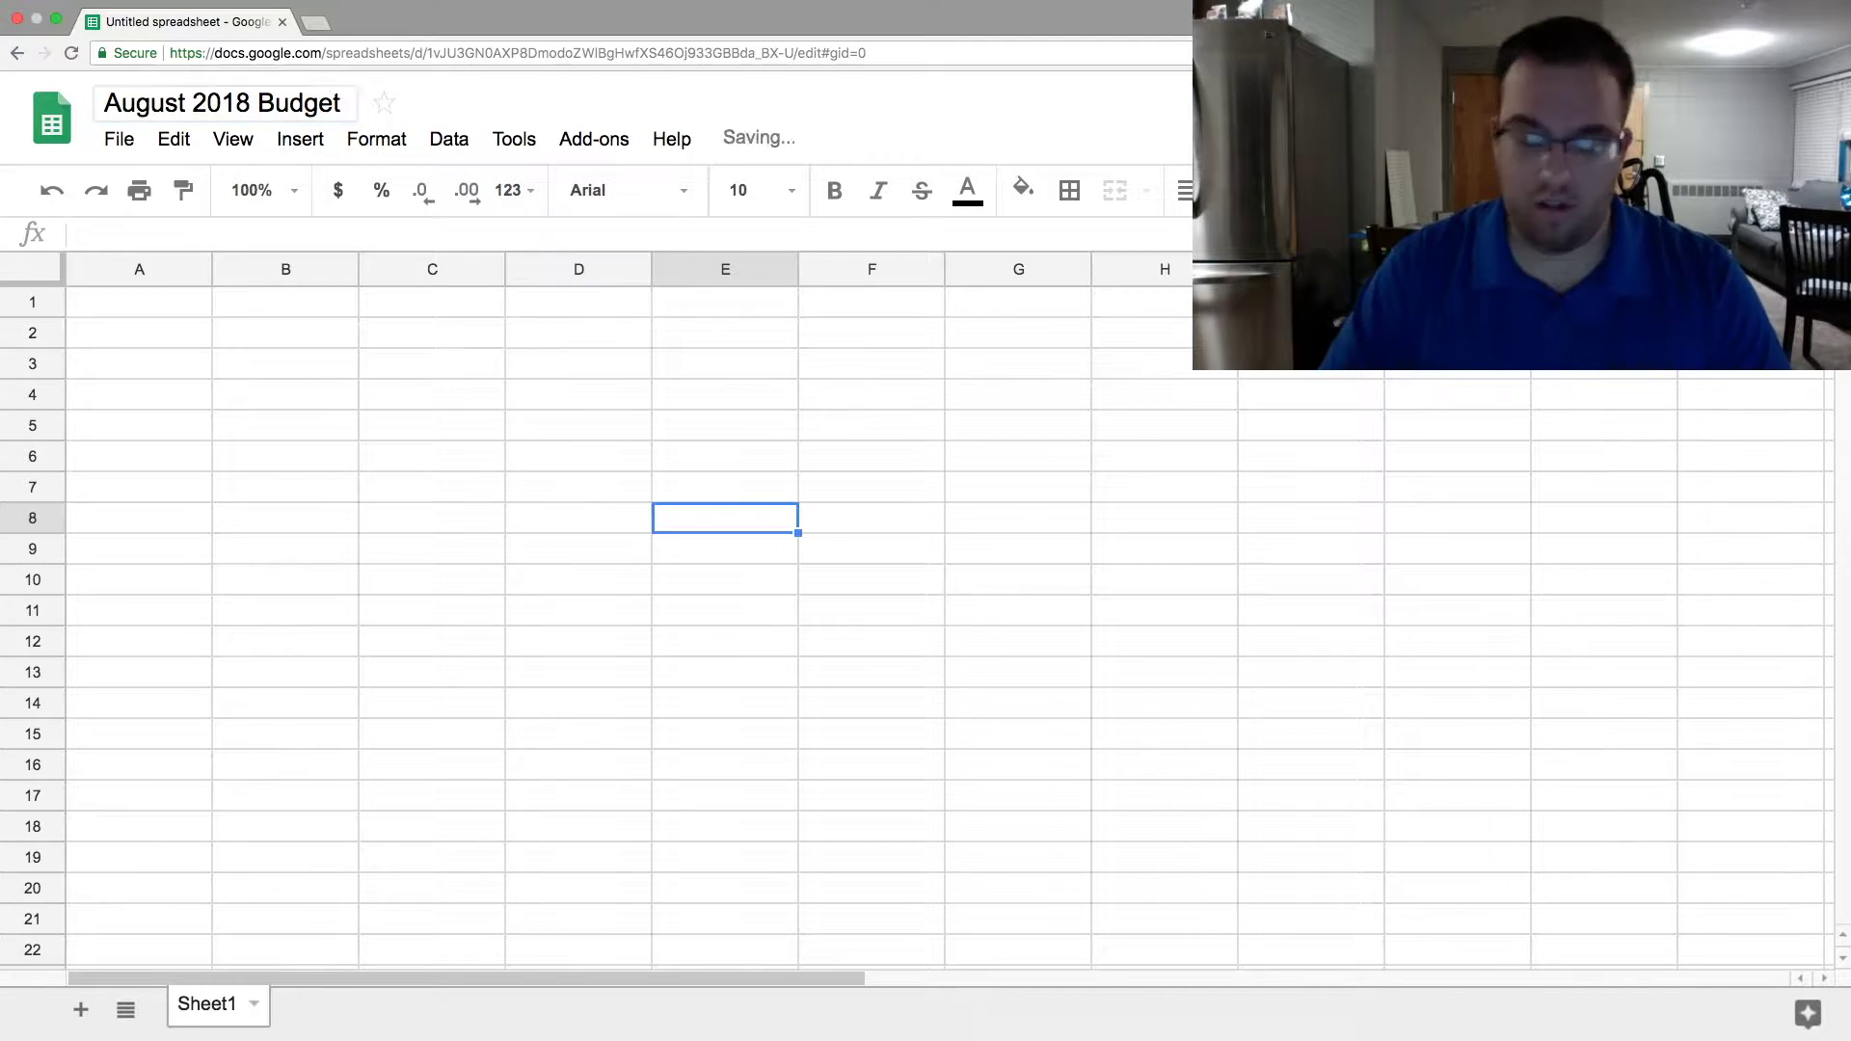
left_click(1022, 487)
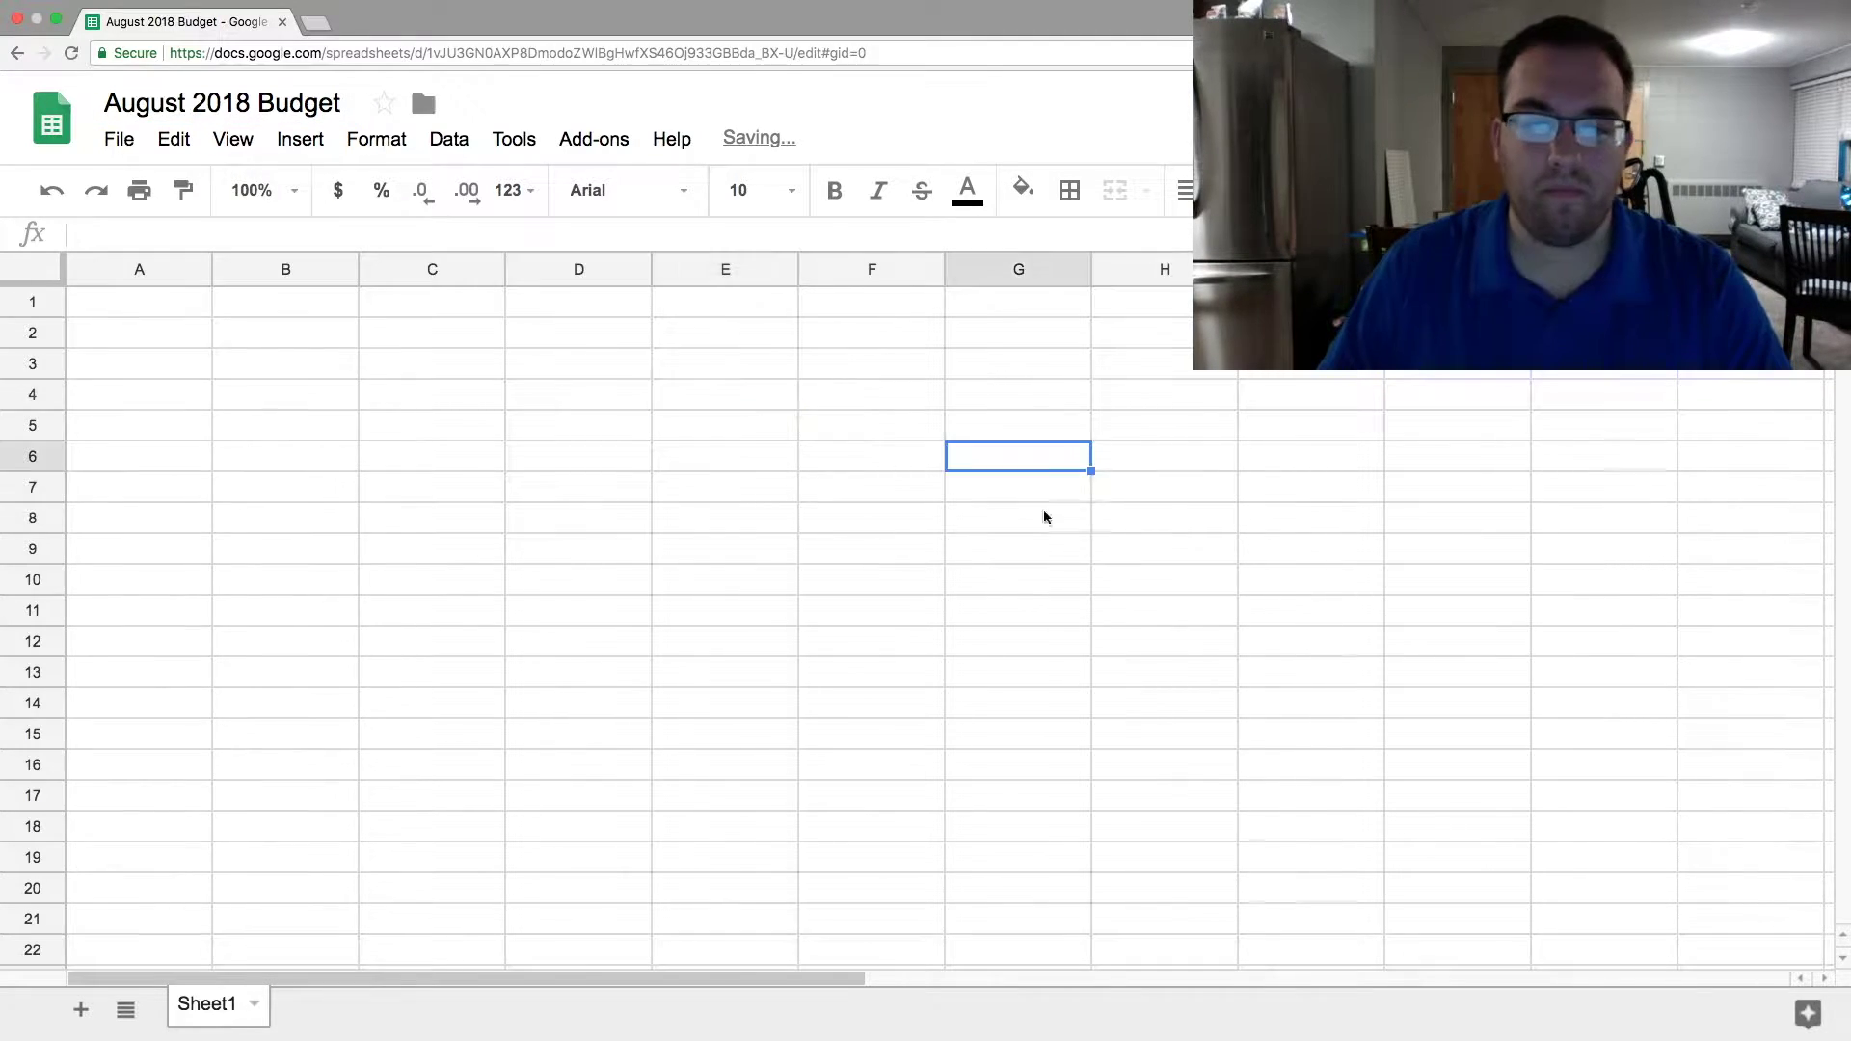
left_click(909, 548)
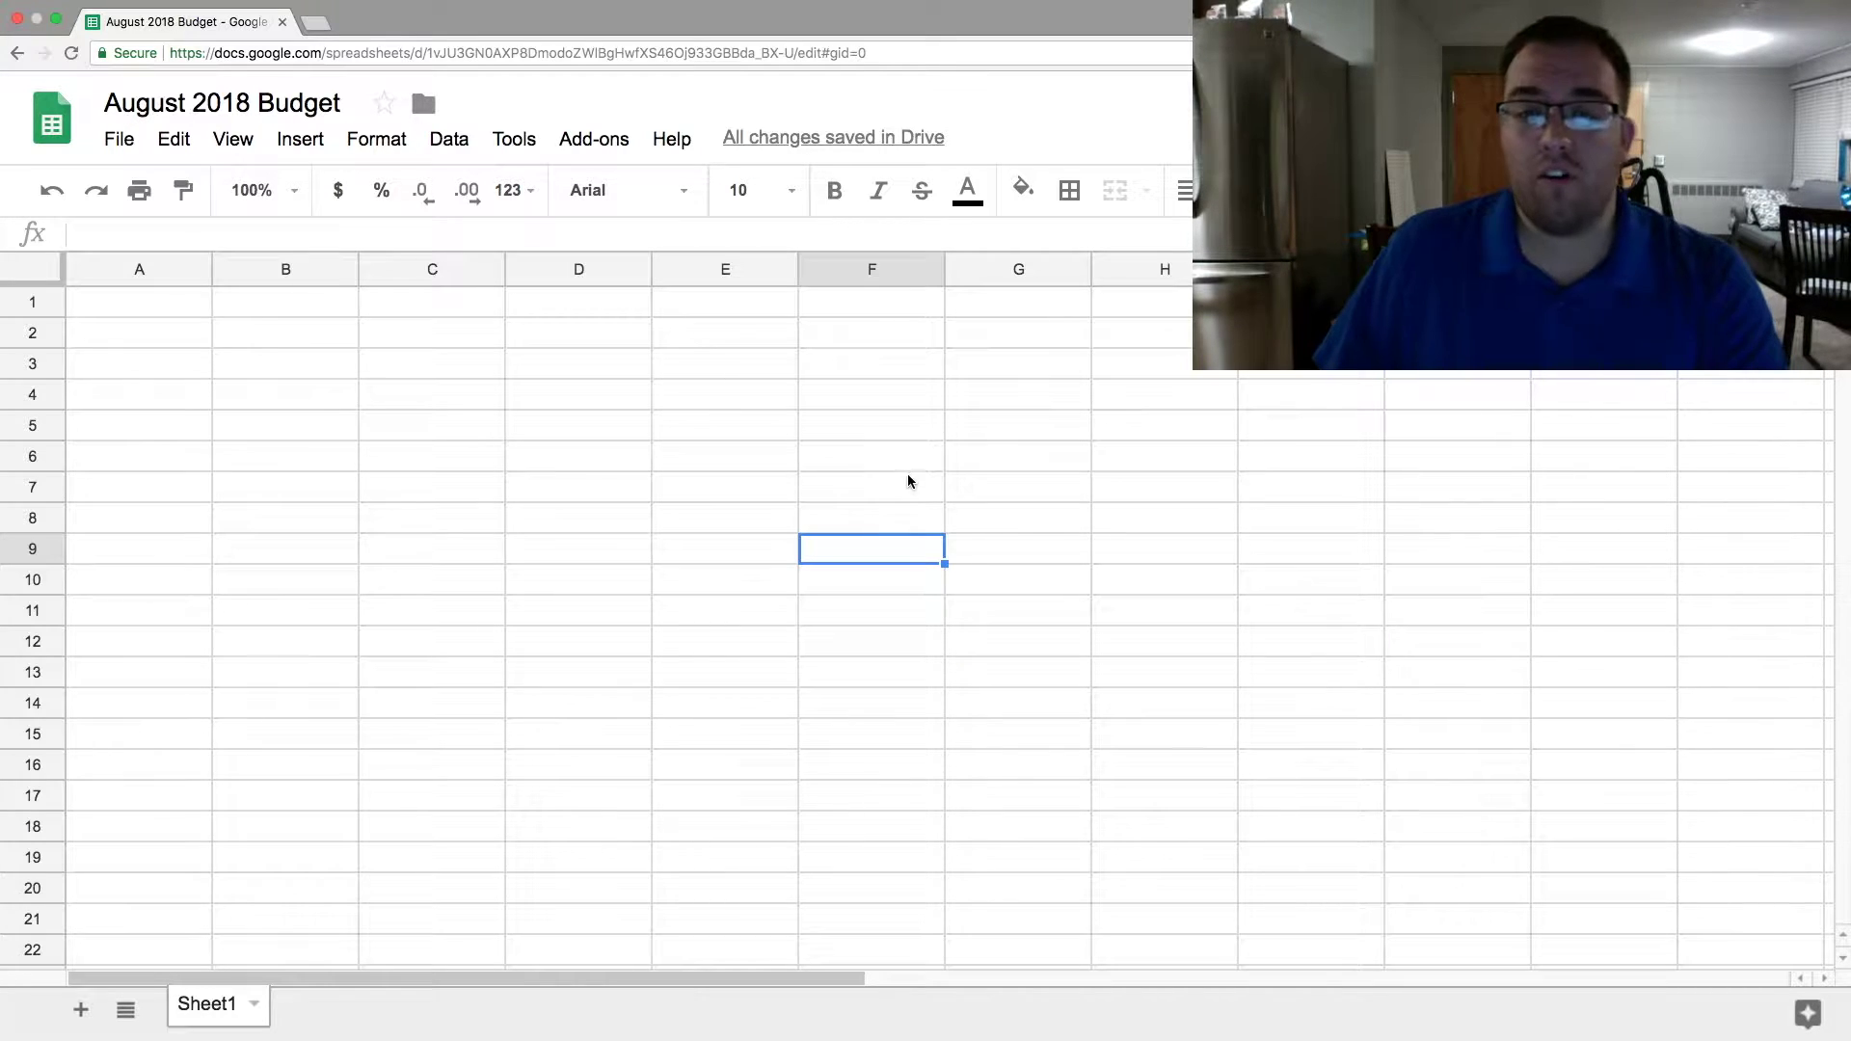
left_click(935, 463)
left_click(882, 429)
left_click(931, 492)
left_click(983, 434)
left_click(992, 376)
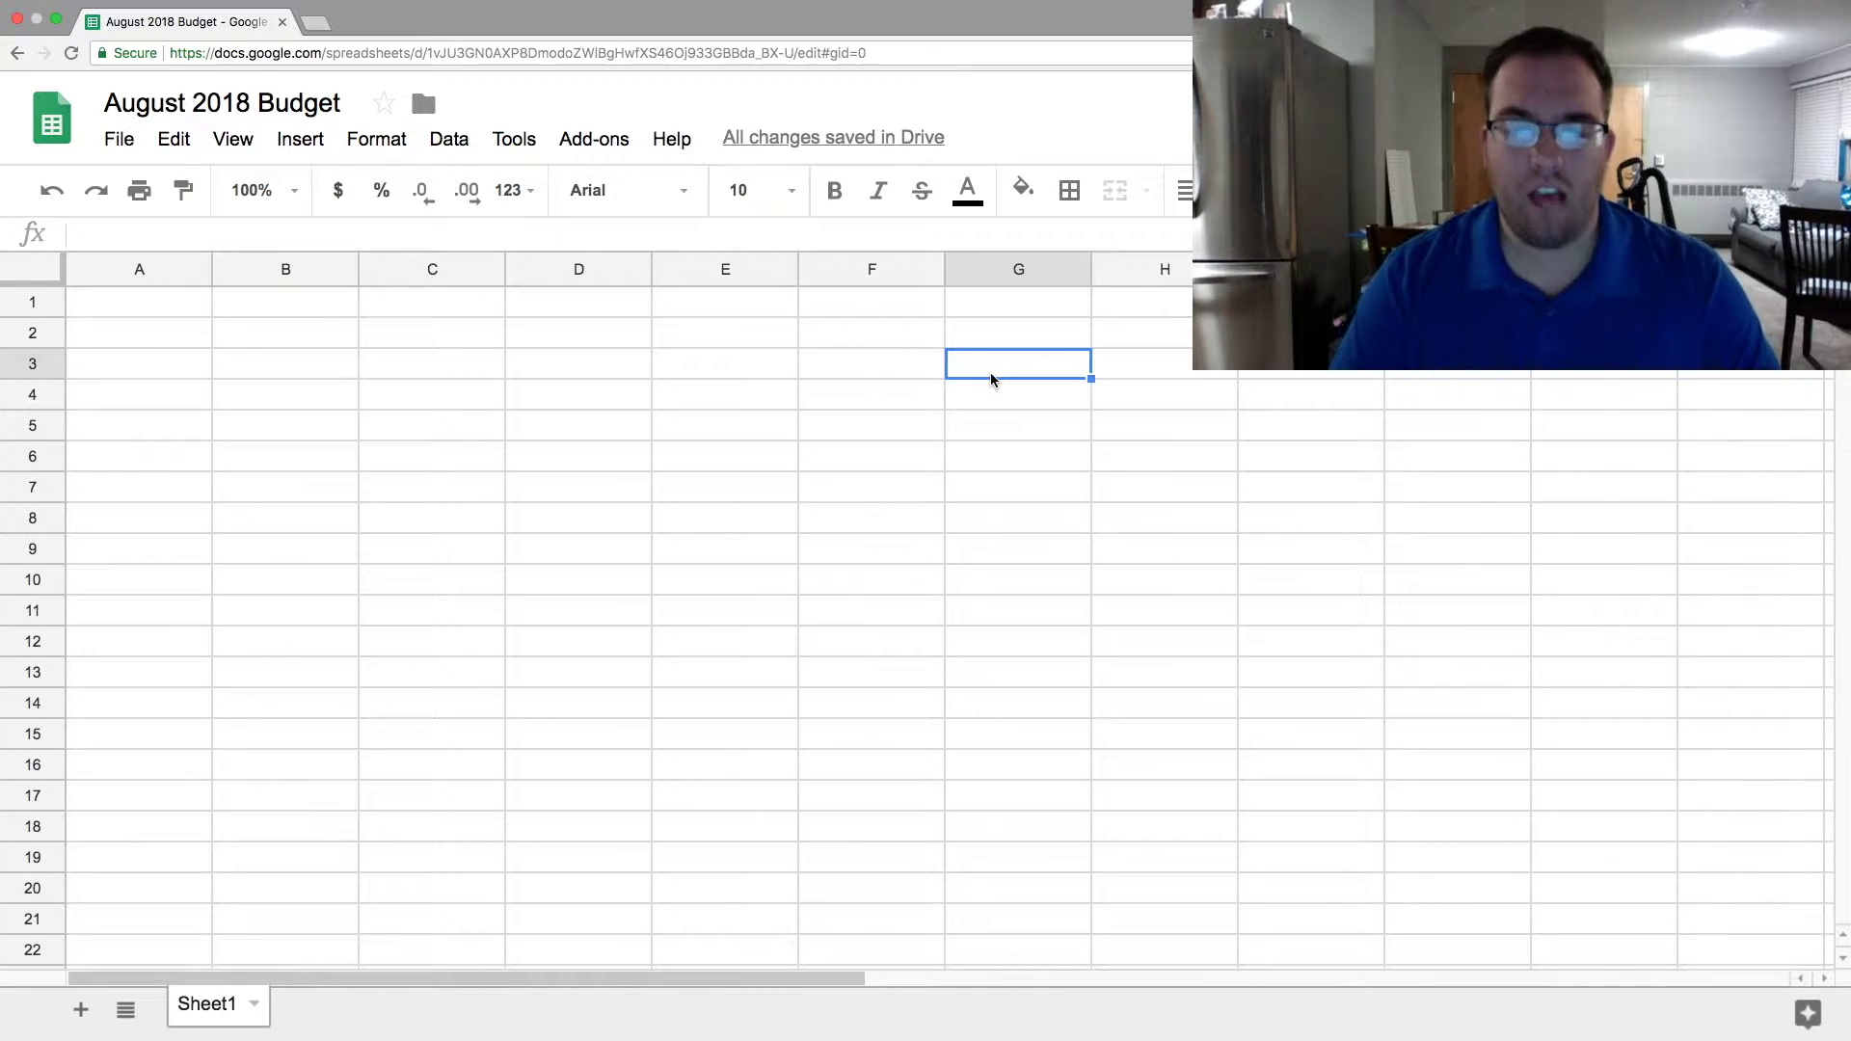
Step: Enter the heading "Categories" in cell F3 and make it bold
left_click(867, 371)
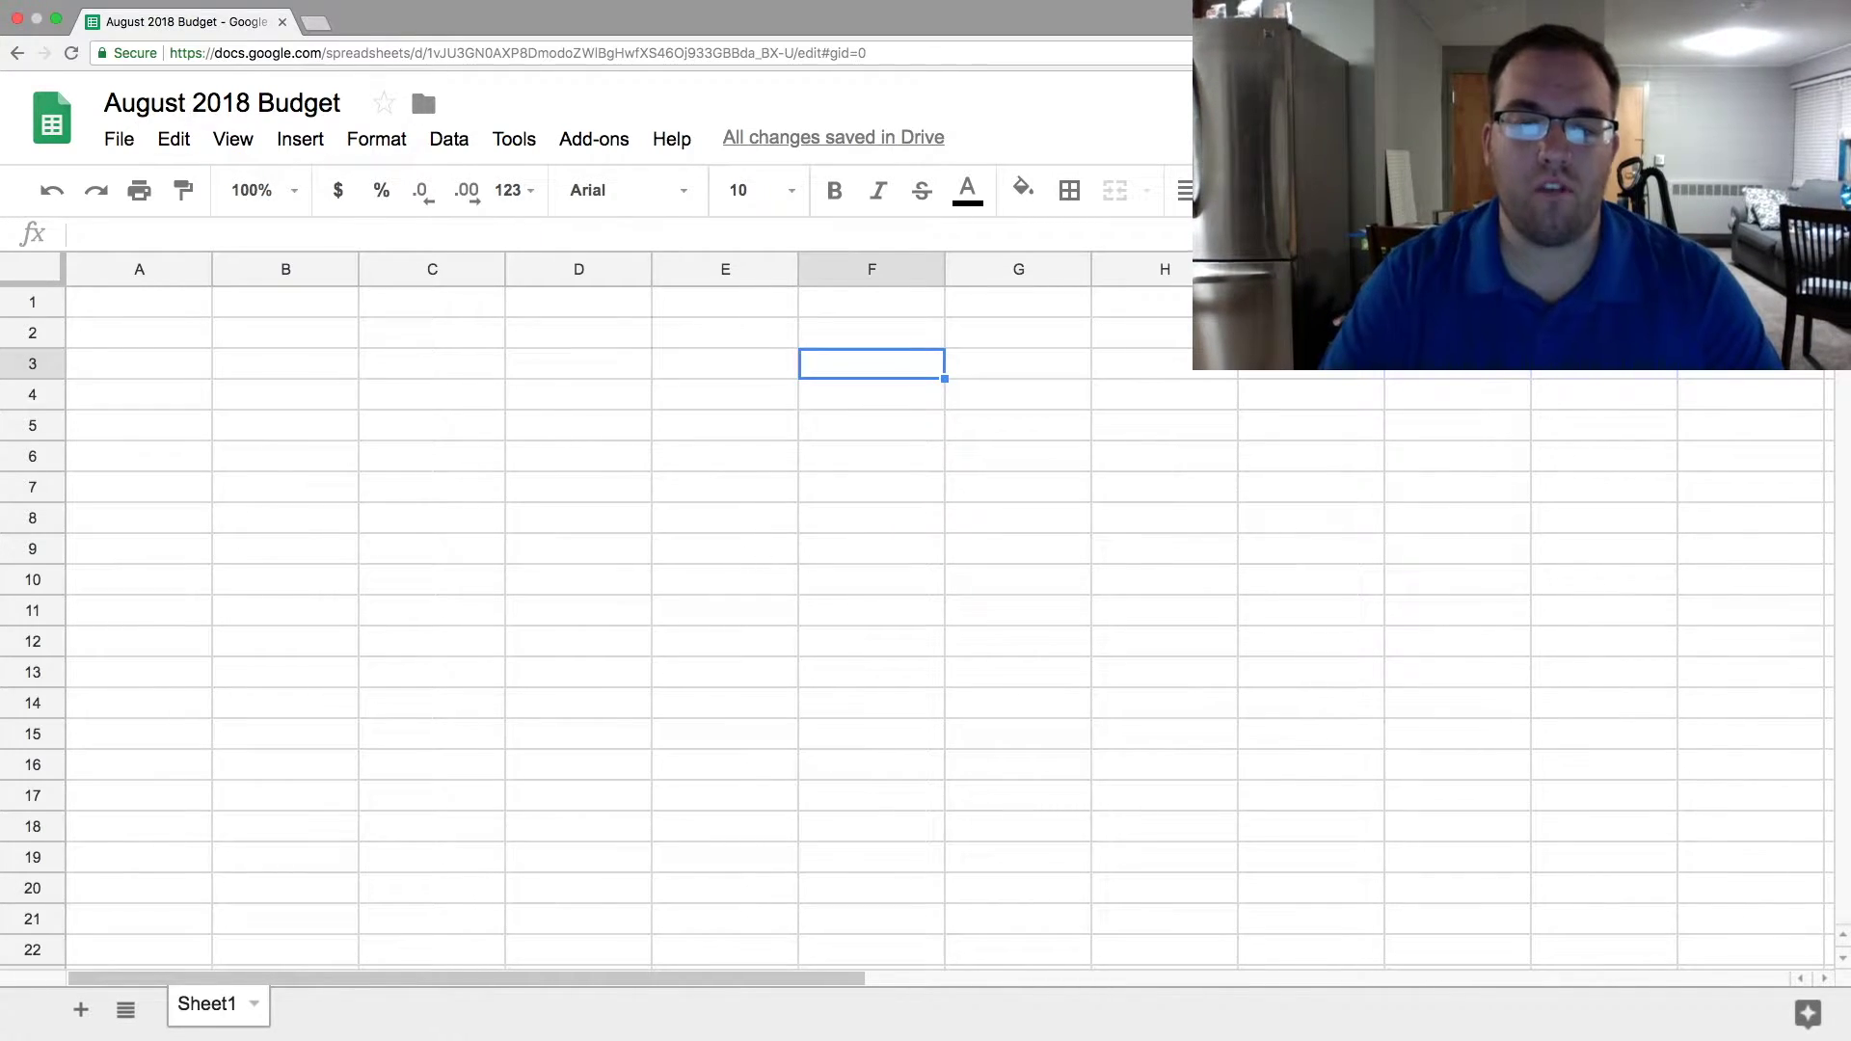
type("Categories")
key("Return")
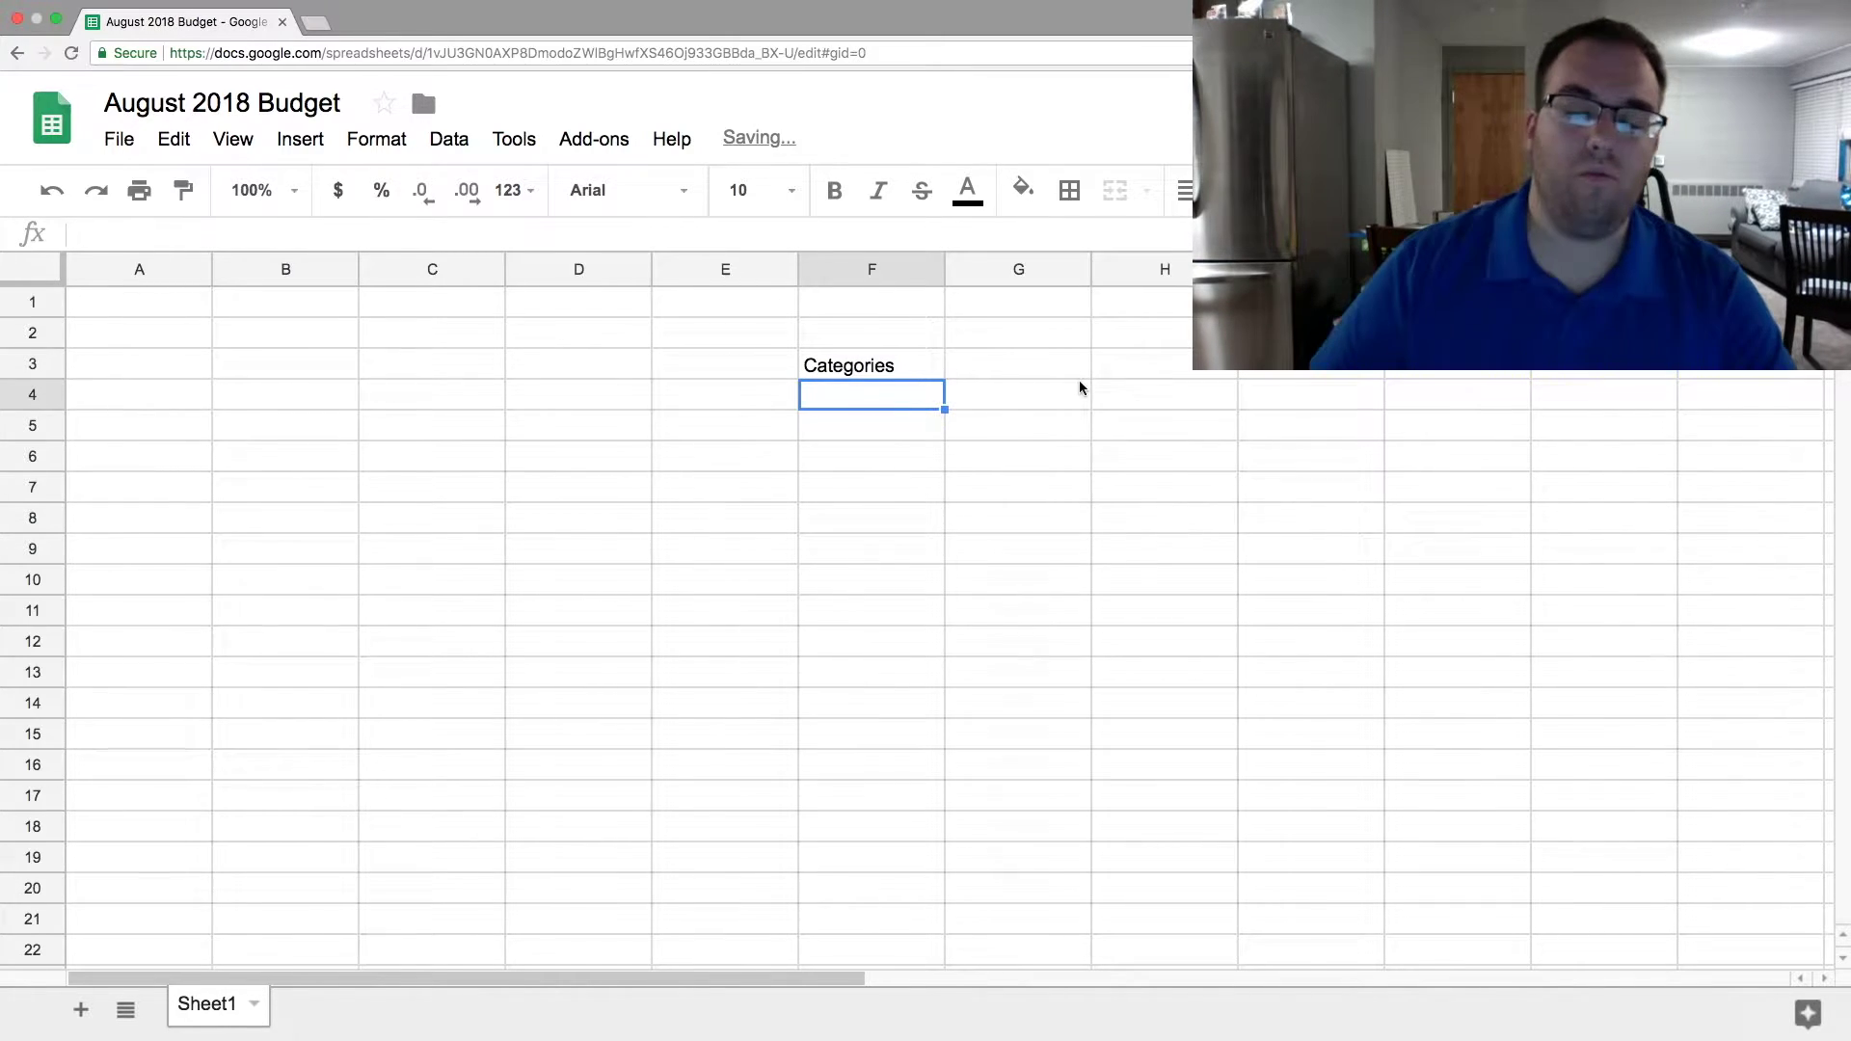
left_click(883, 370)
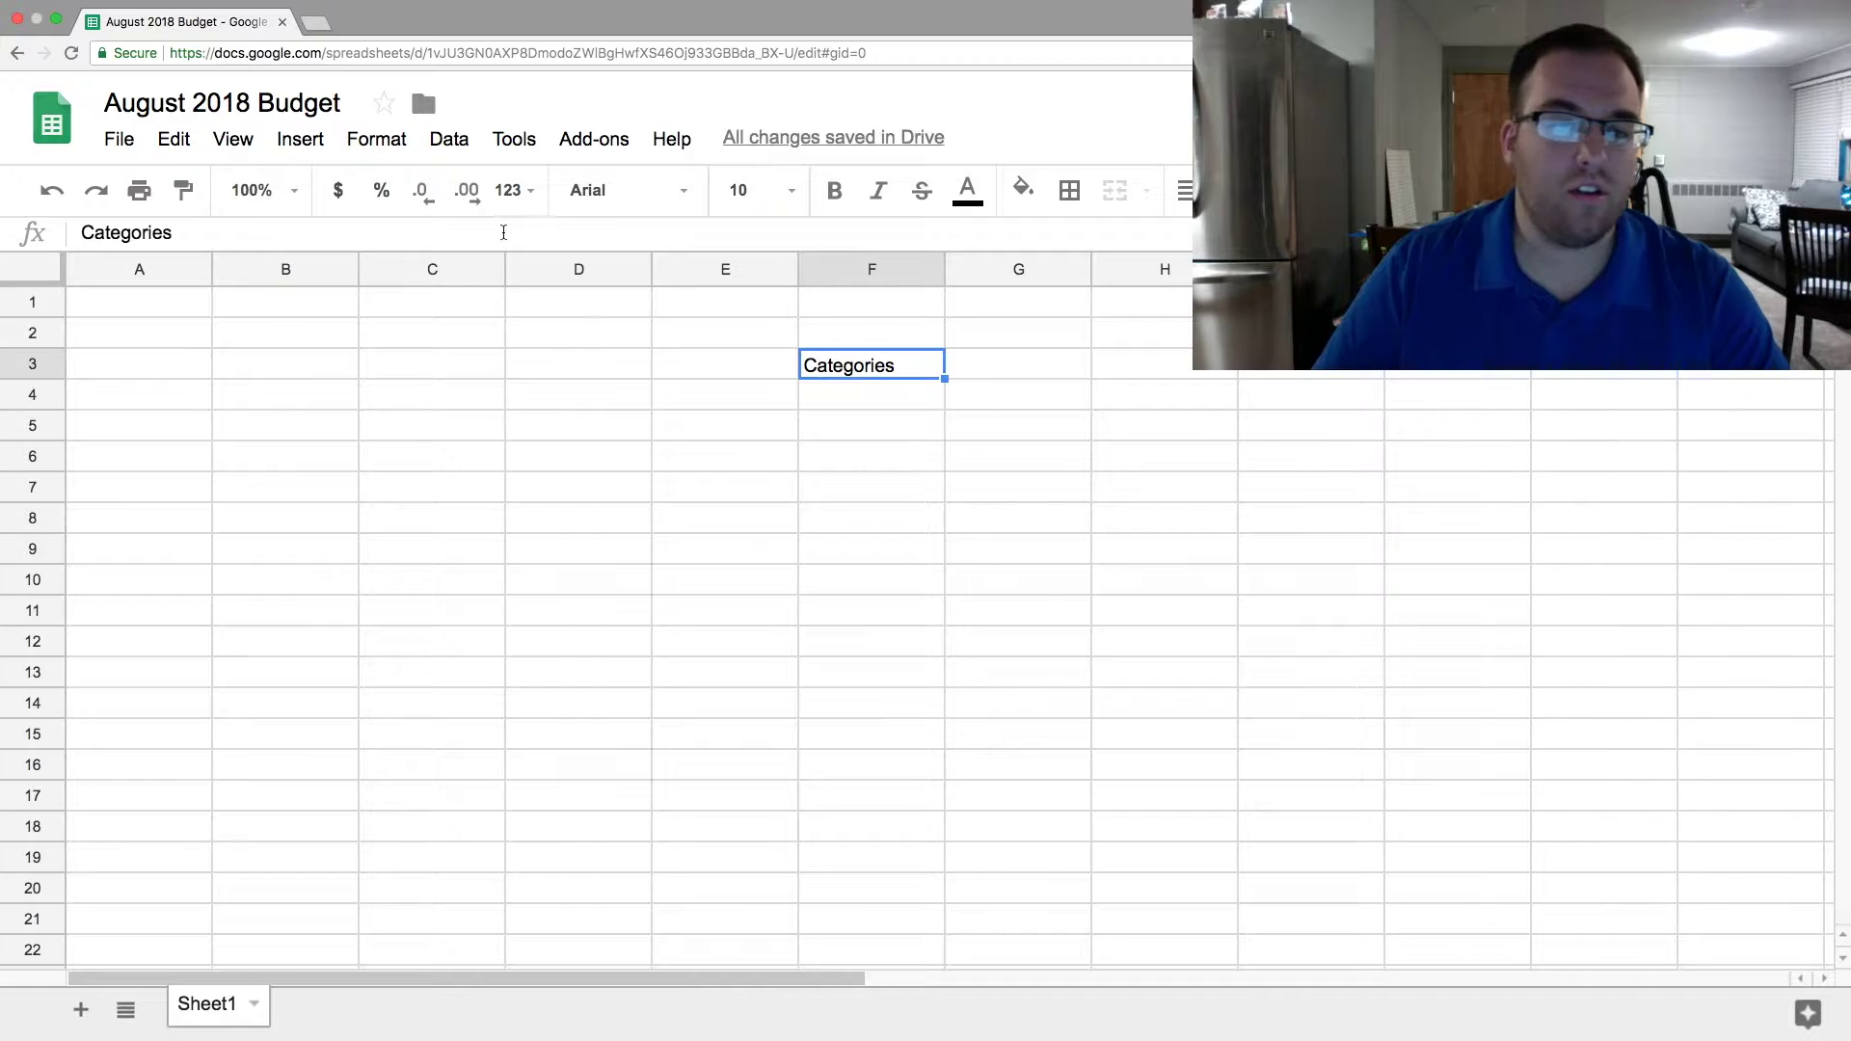
left_click(835, 190)
left_click(951, 548)
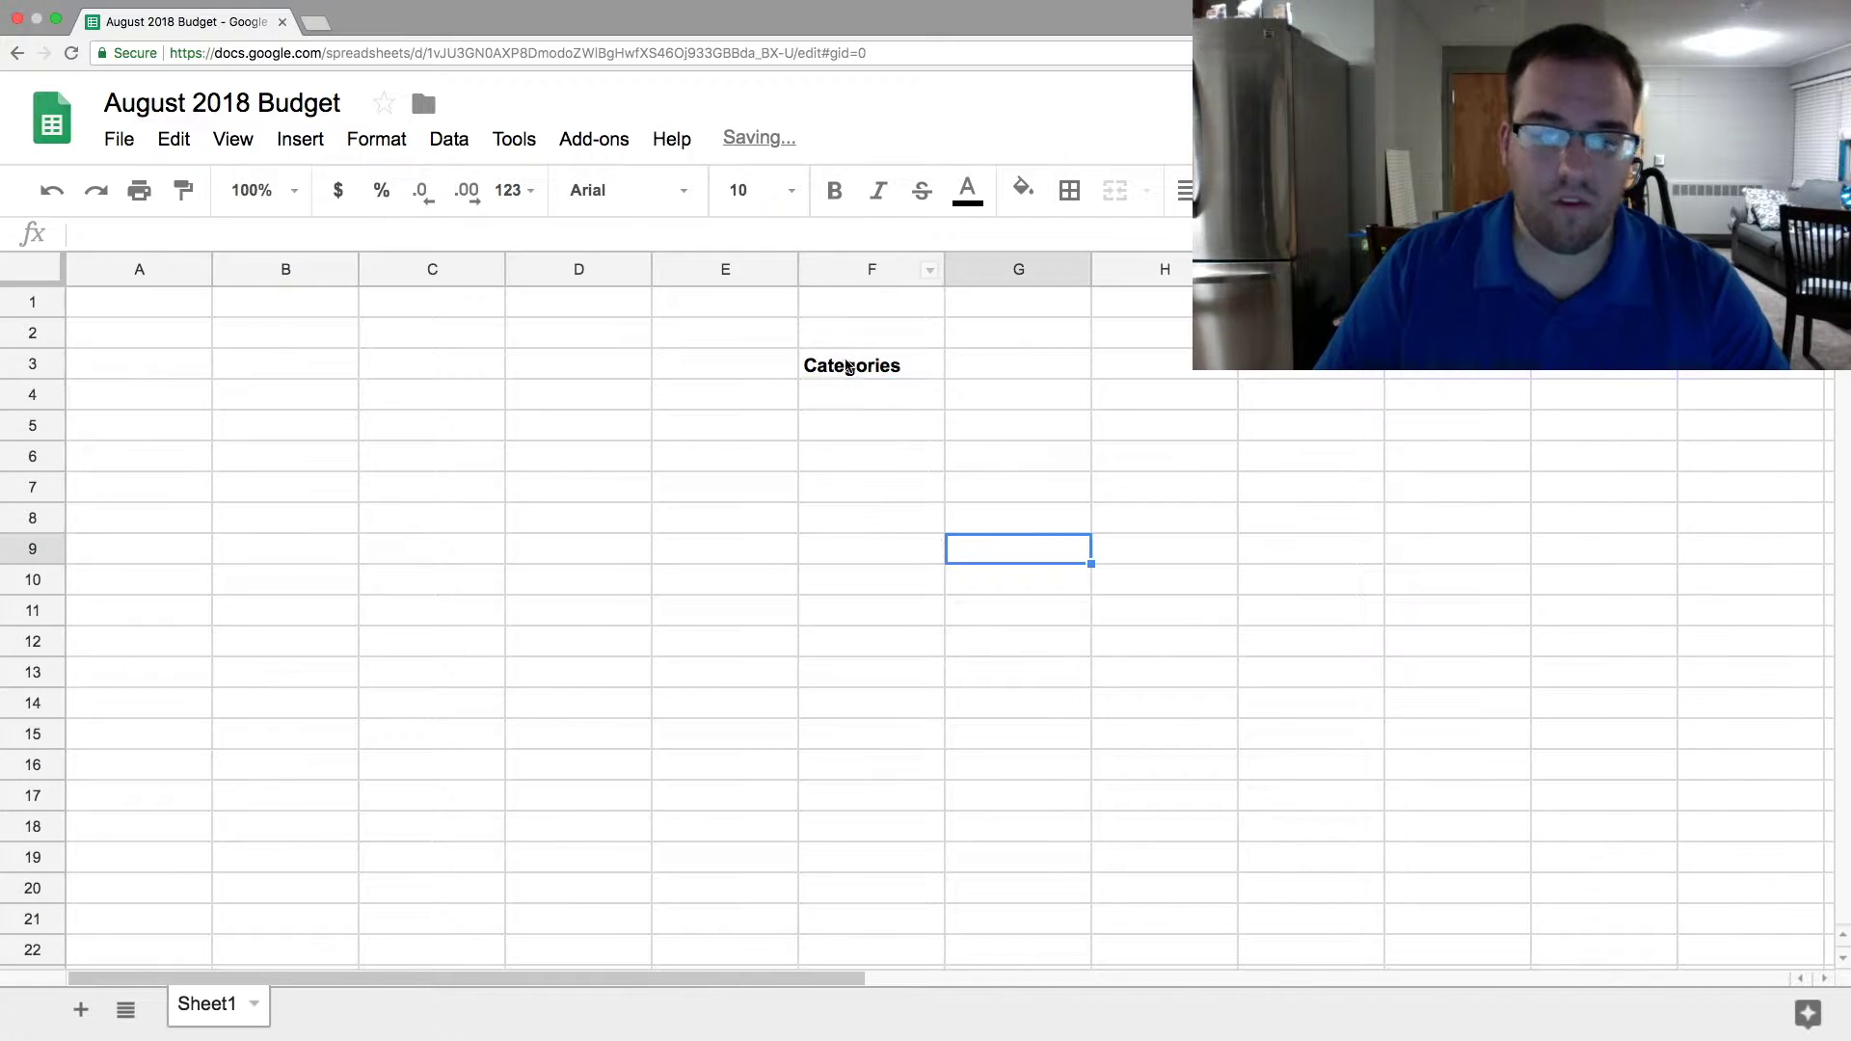
left_click(895, 499)
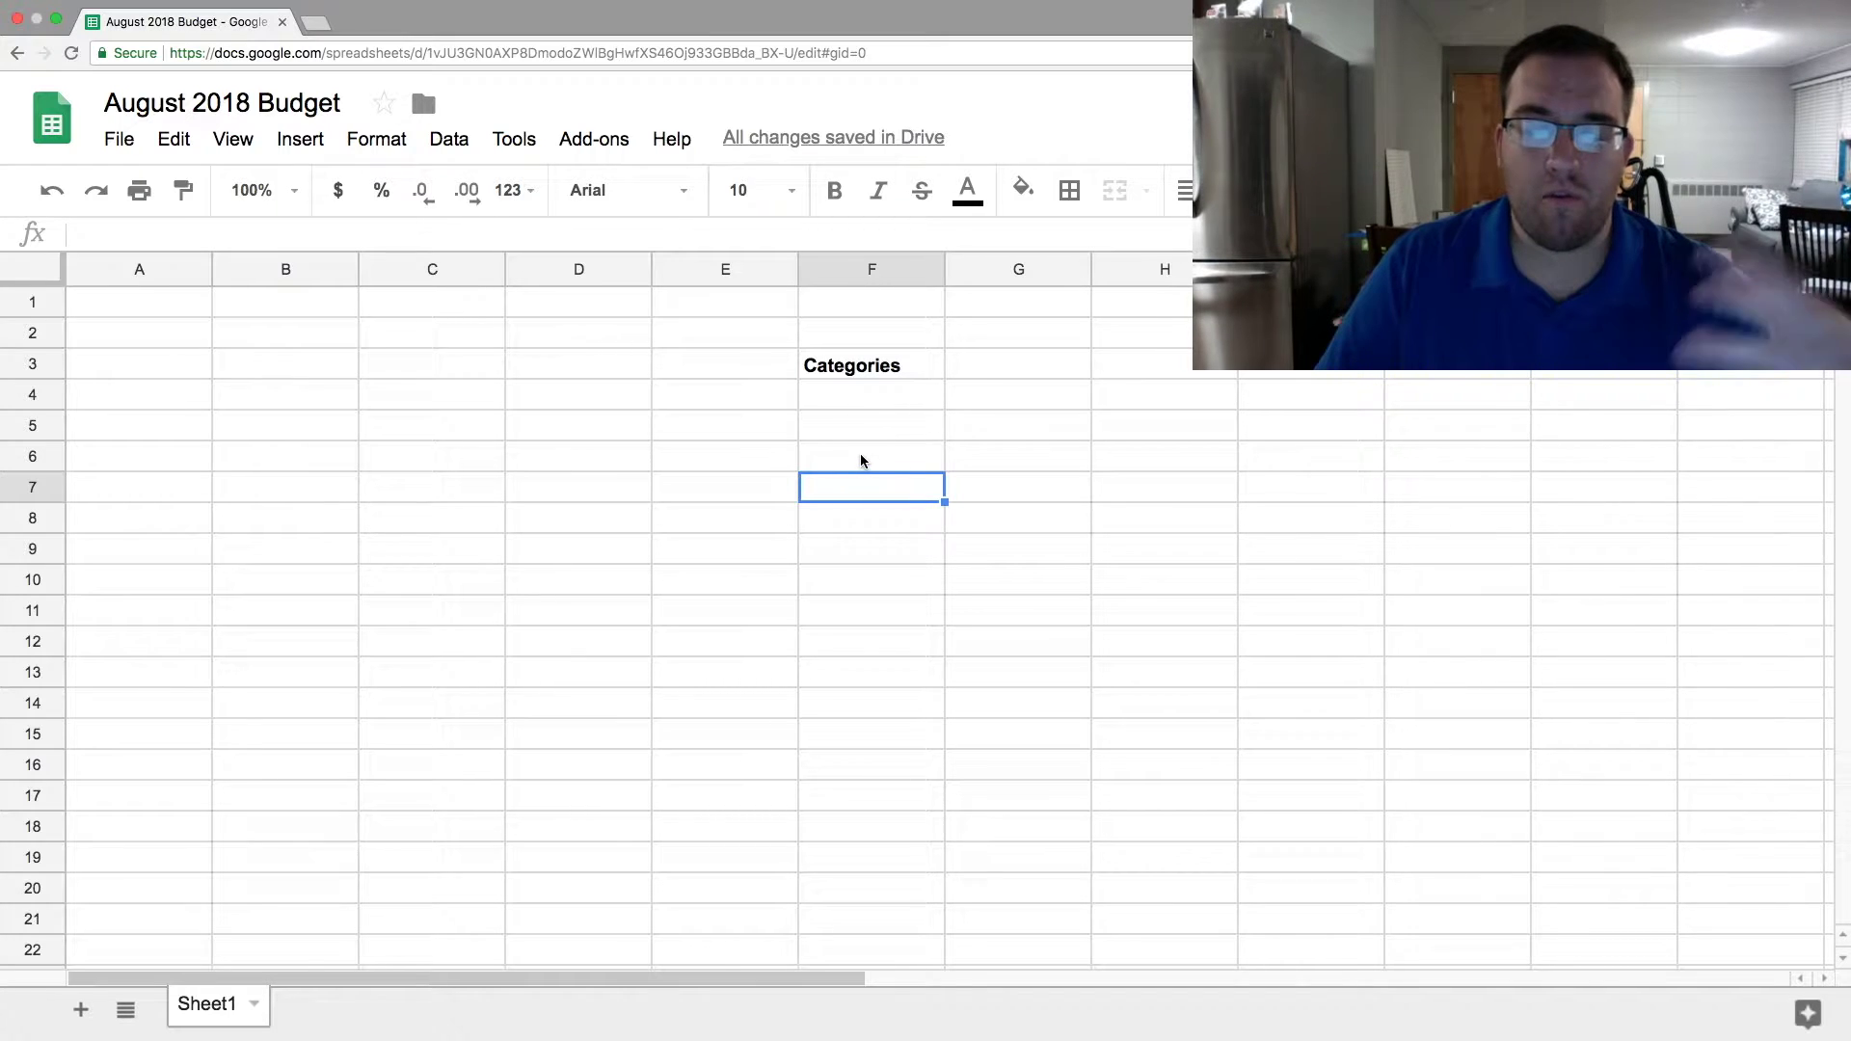
left_click(867, 403)
left_click(856, 448)
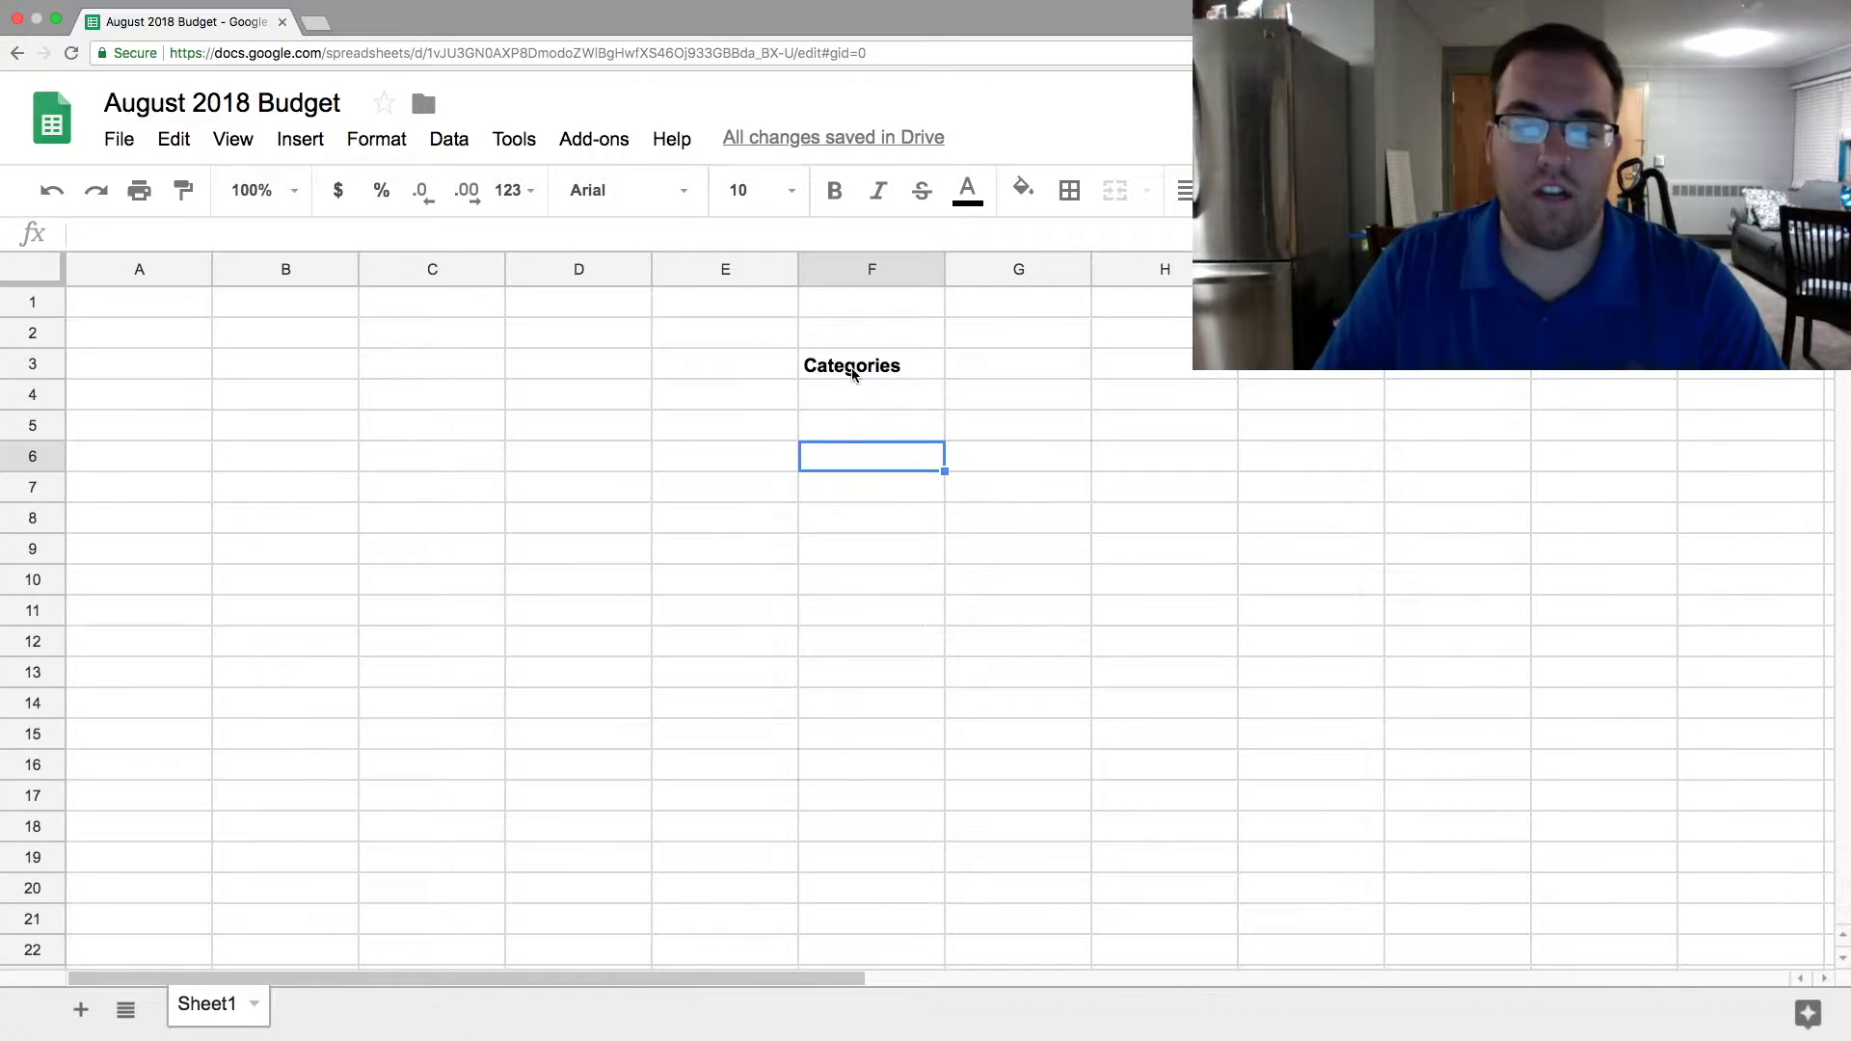
left_click_drag(879, 435, 904, 439)
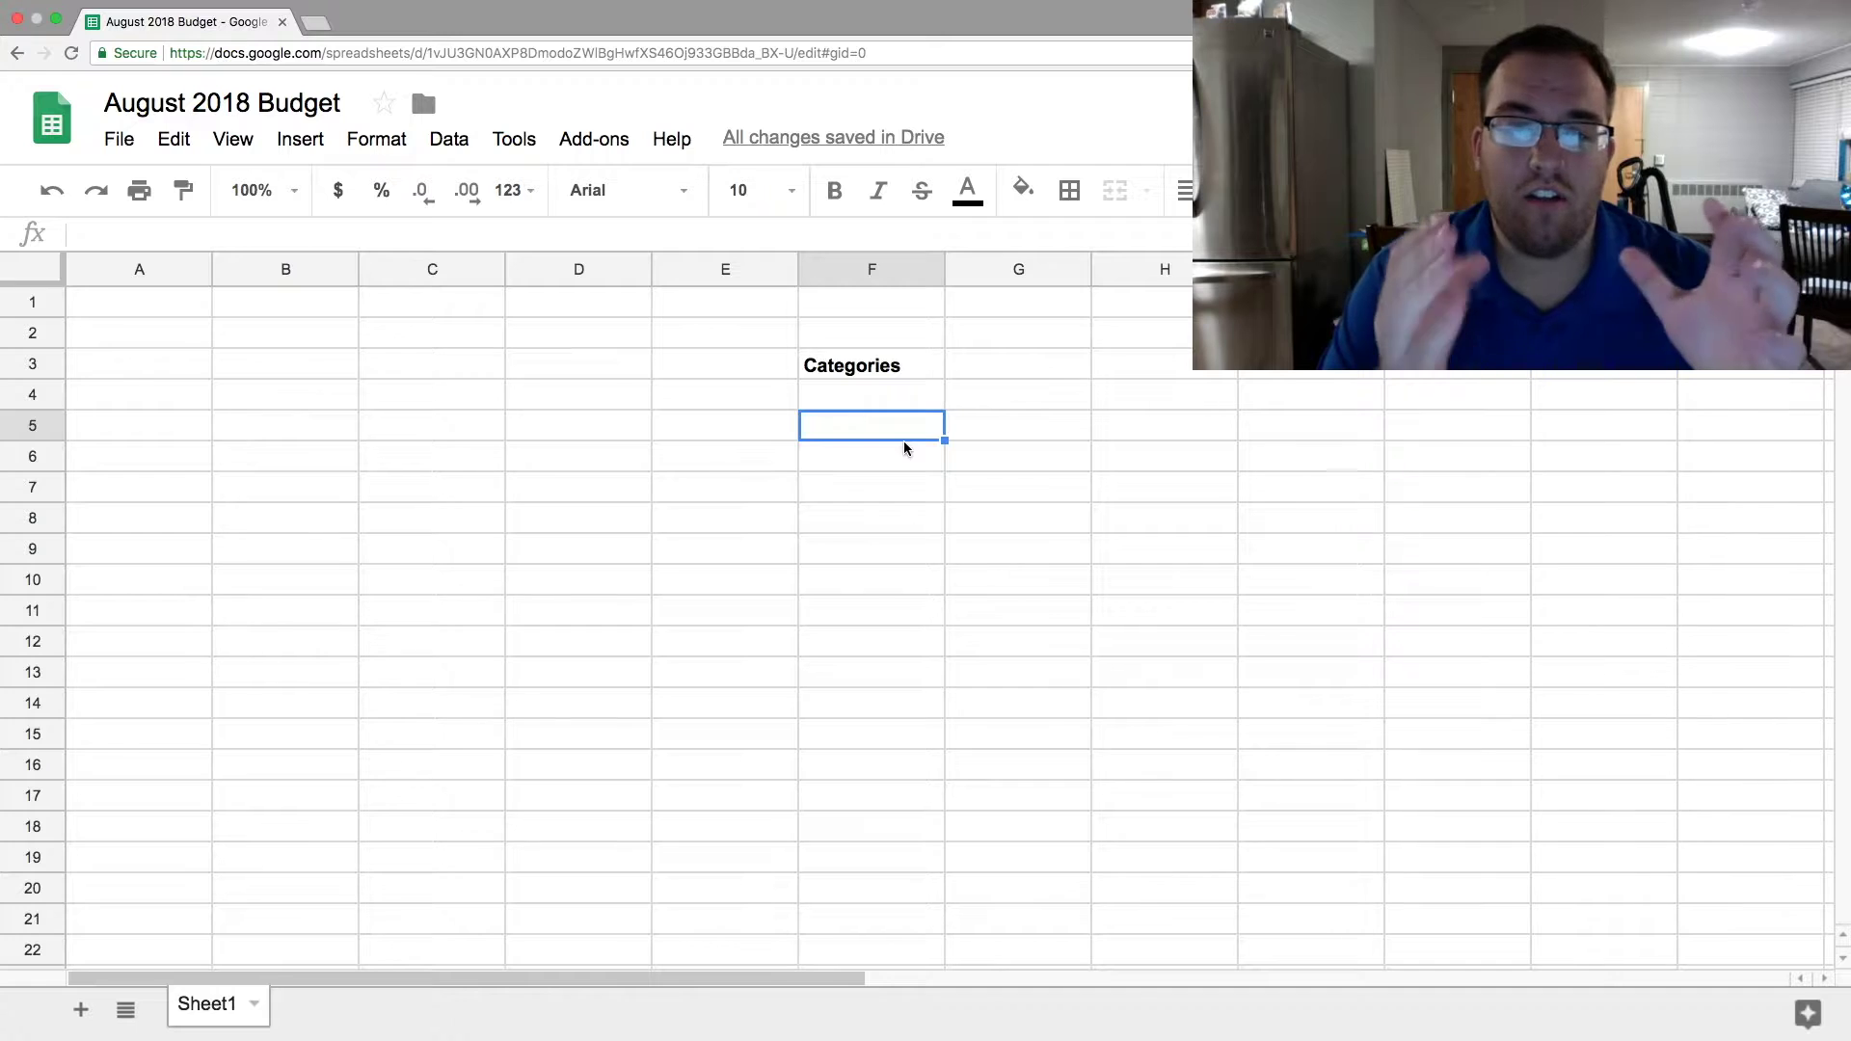
left_click(915, 460)
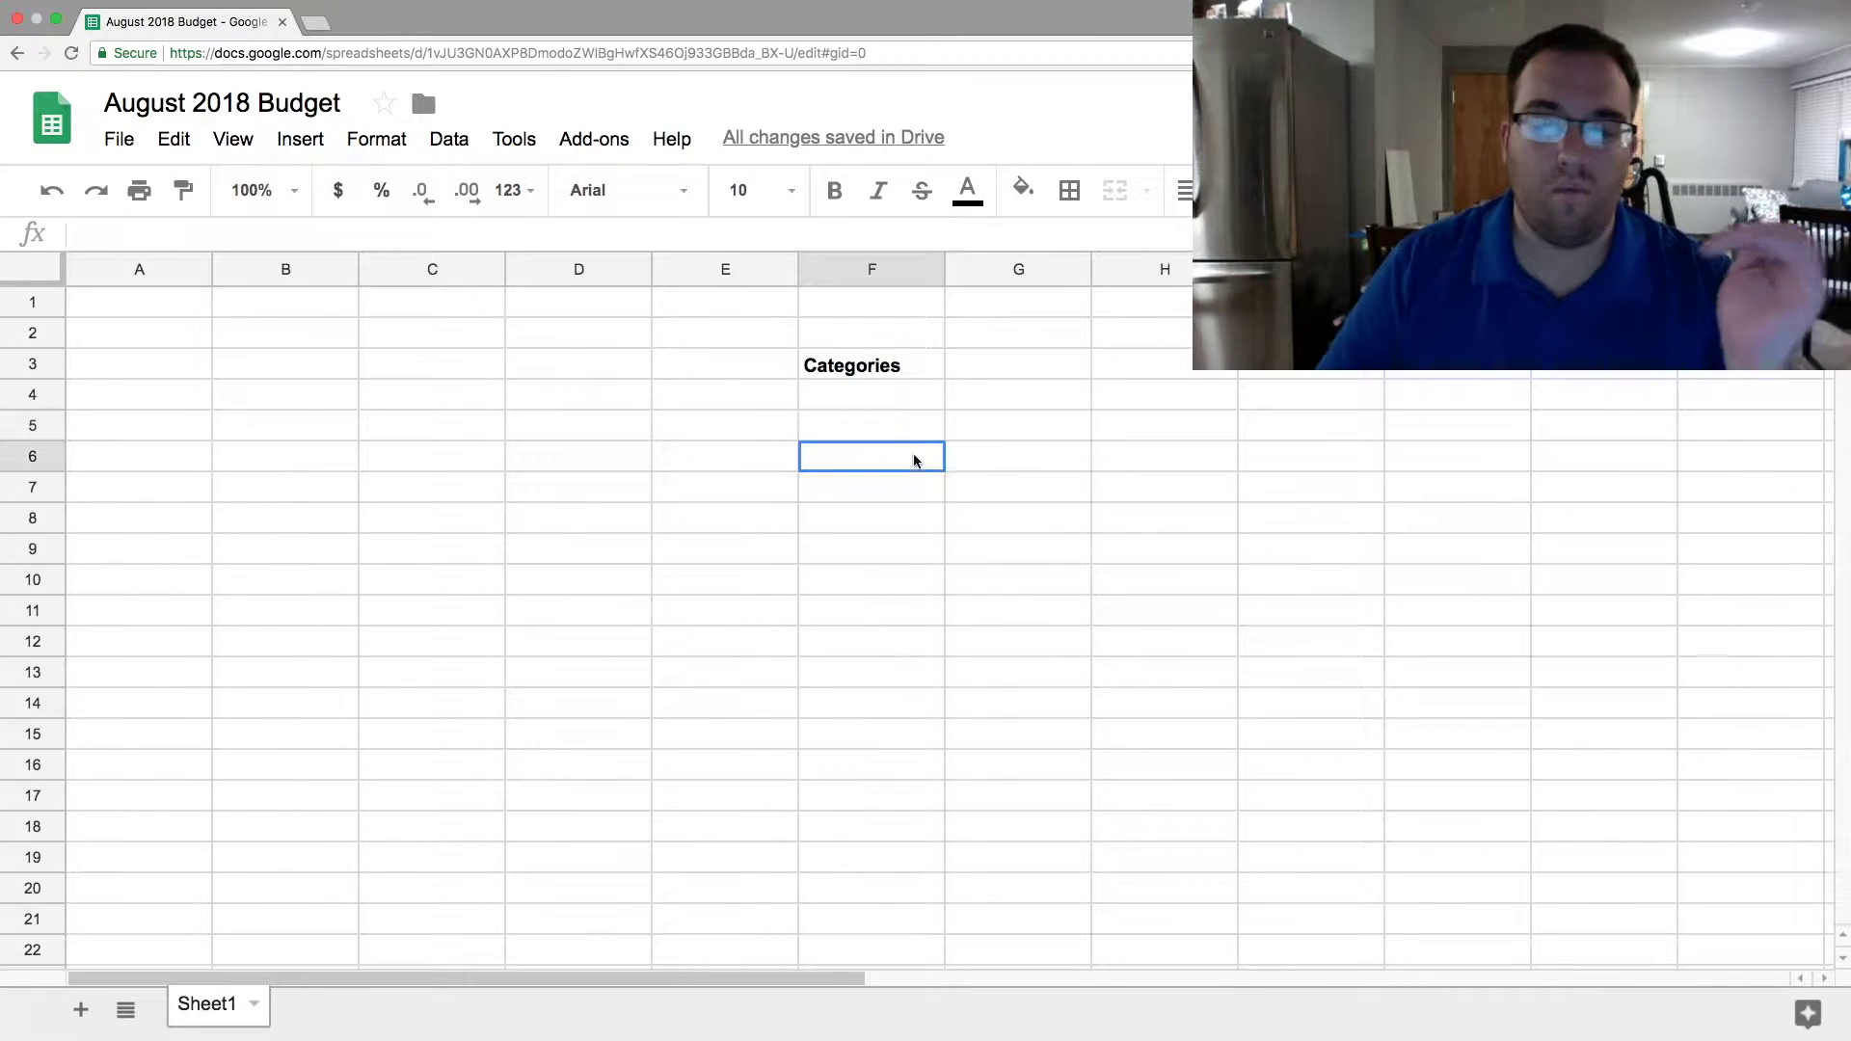
left_click(894, 371)
left_click(883, 401)
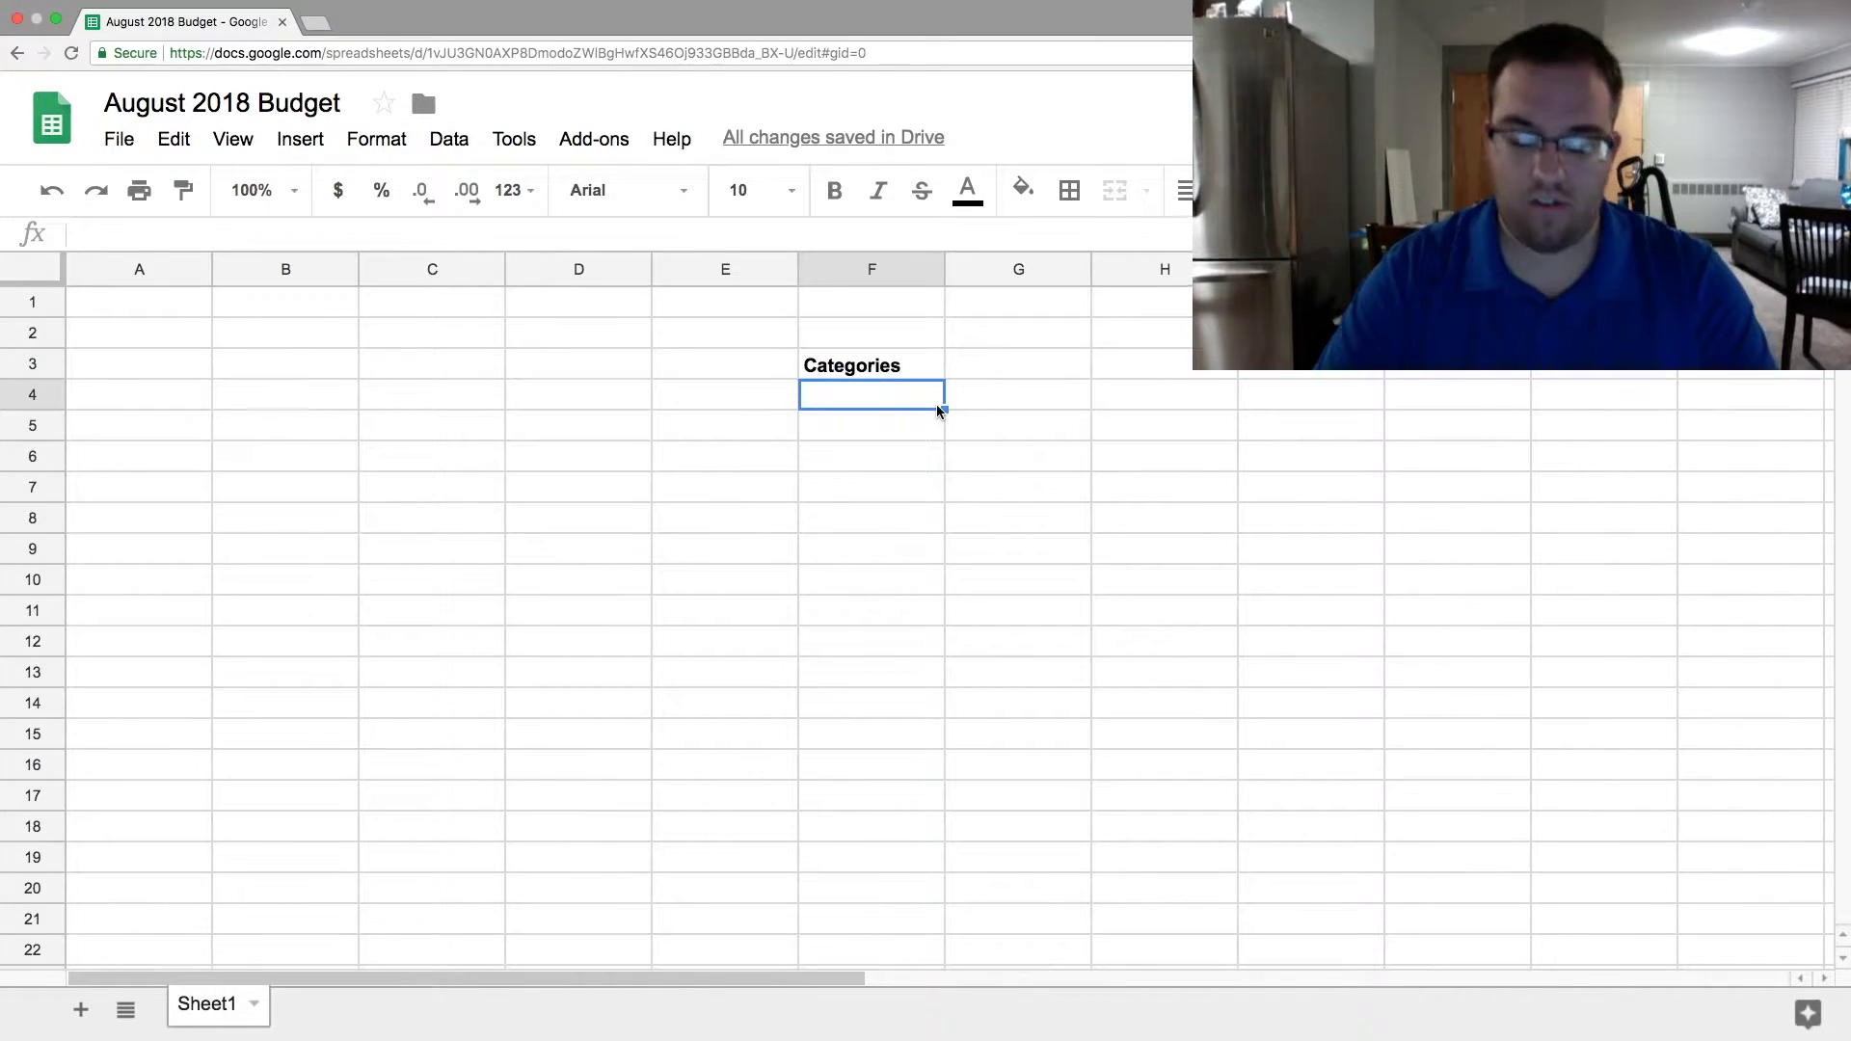
left_click(915, 487)
Step: List the budget categories Rent, Car and Groceries in cells F4 to F6, below the Categories heading
left_click(892, 405)
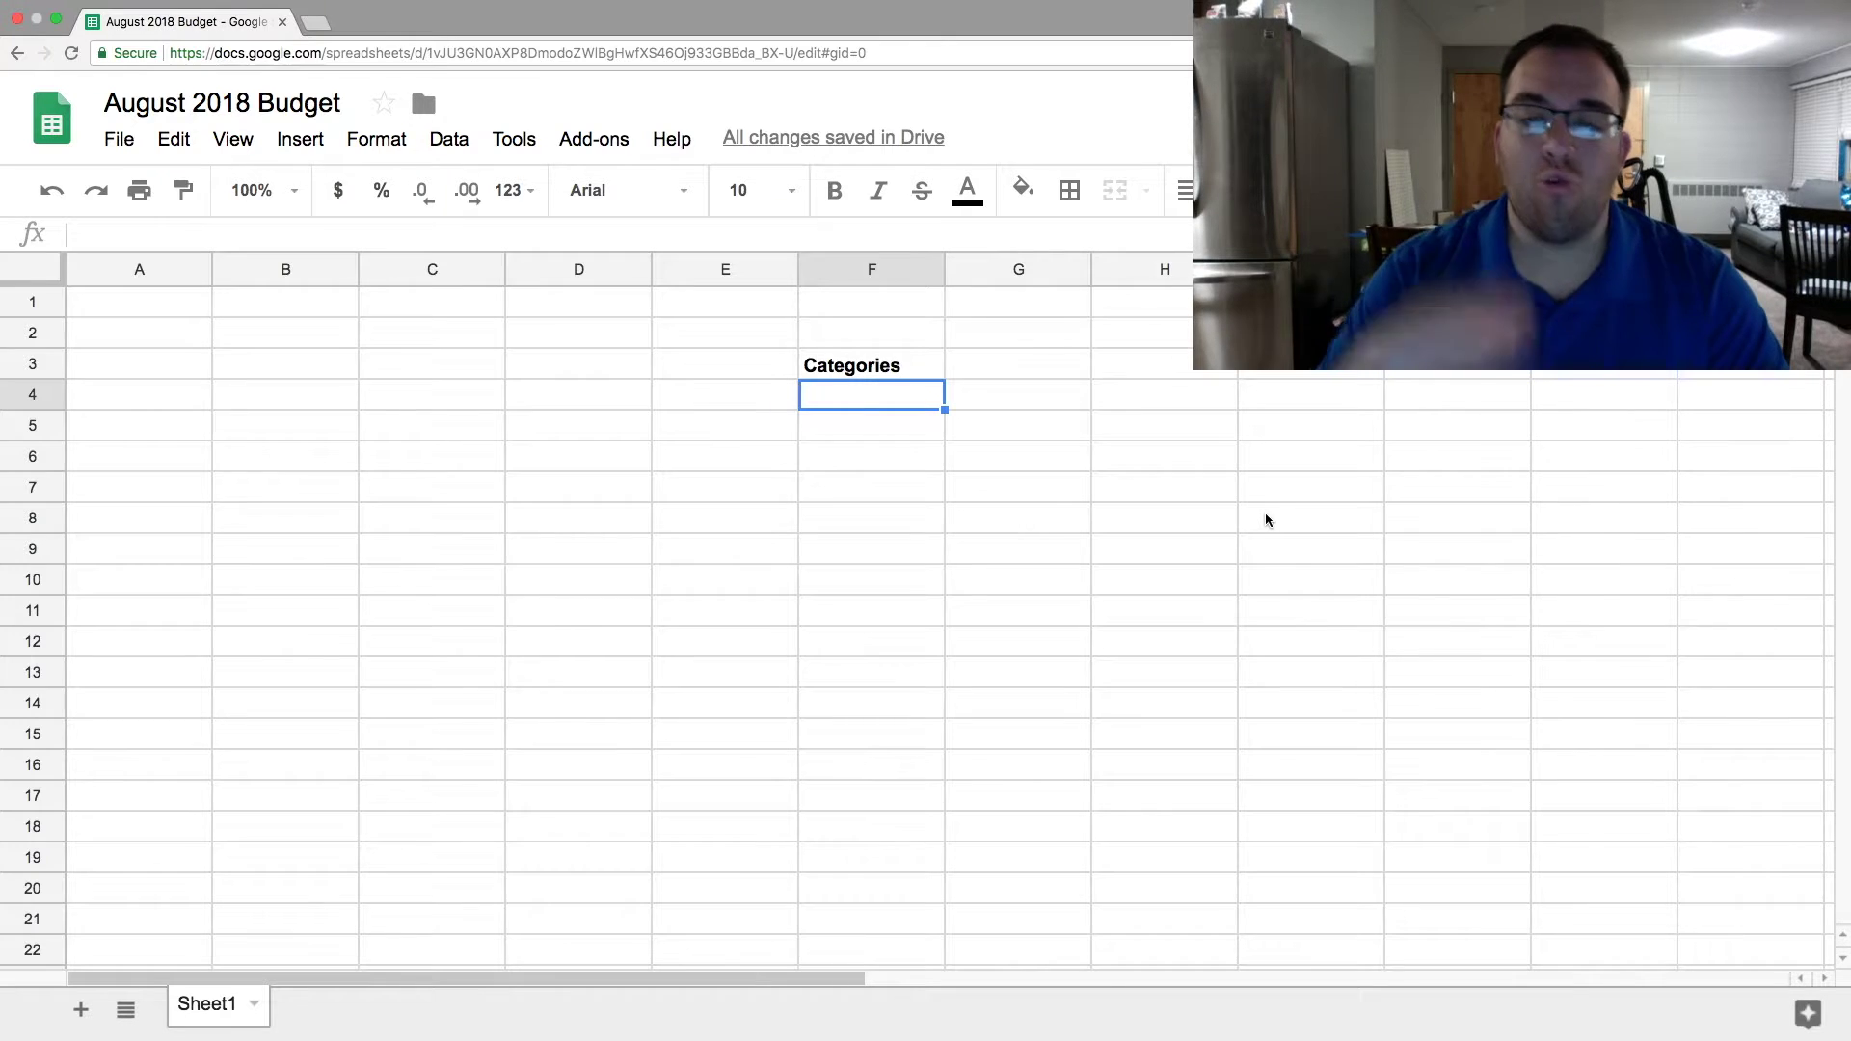
type("Rent")
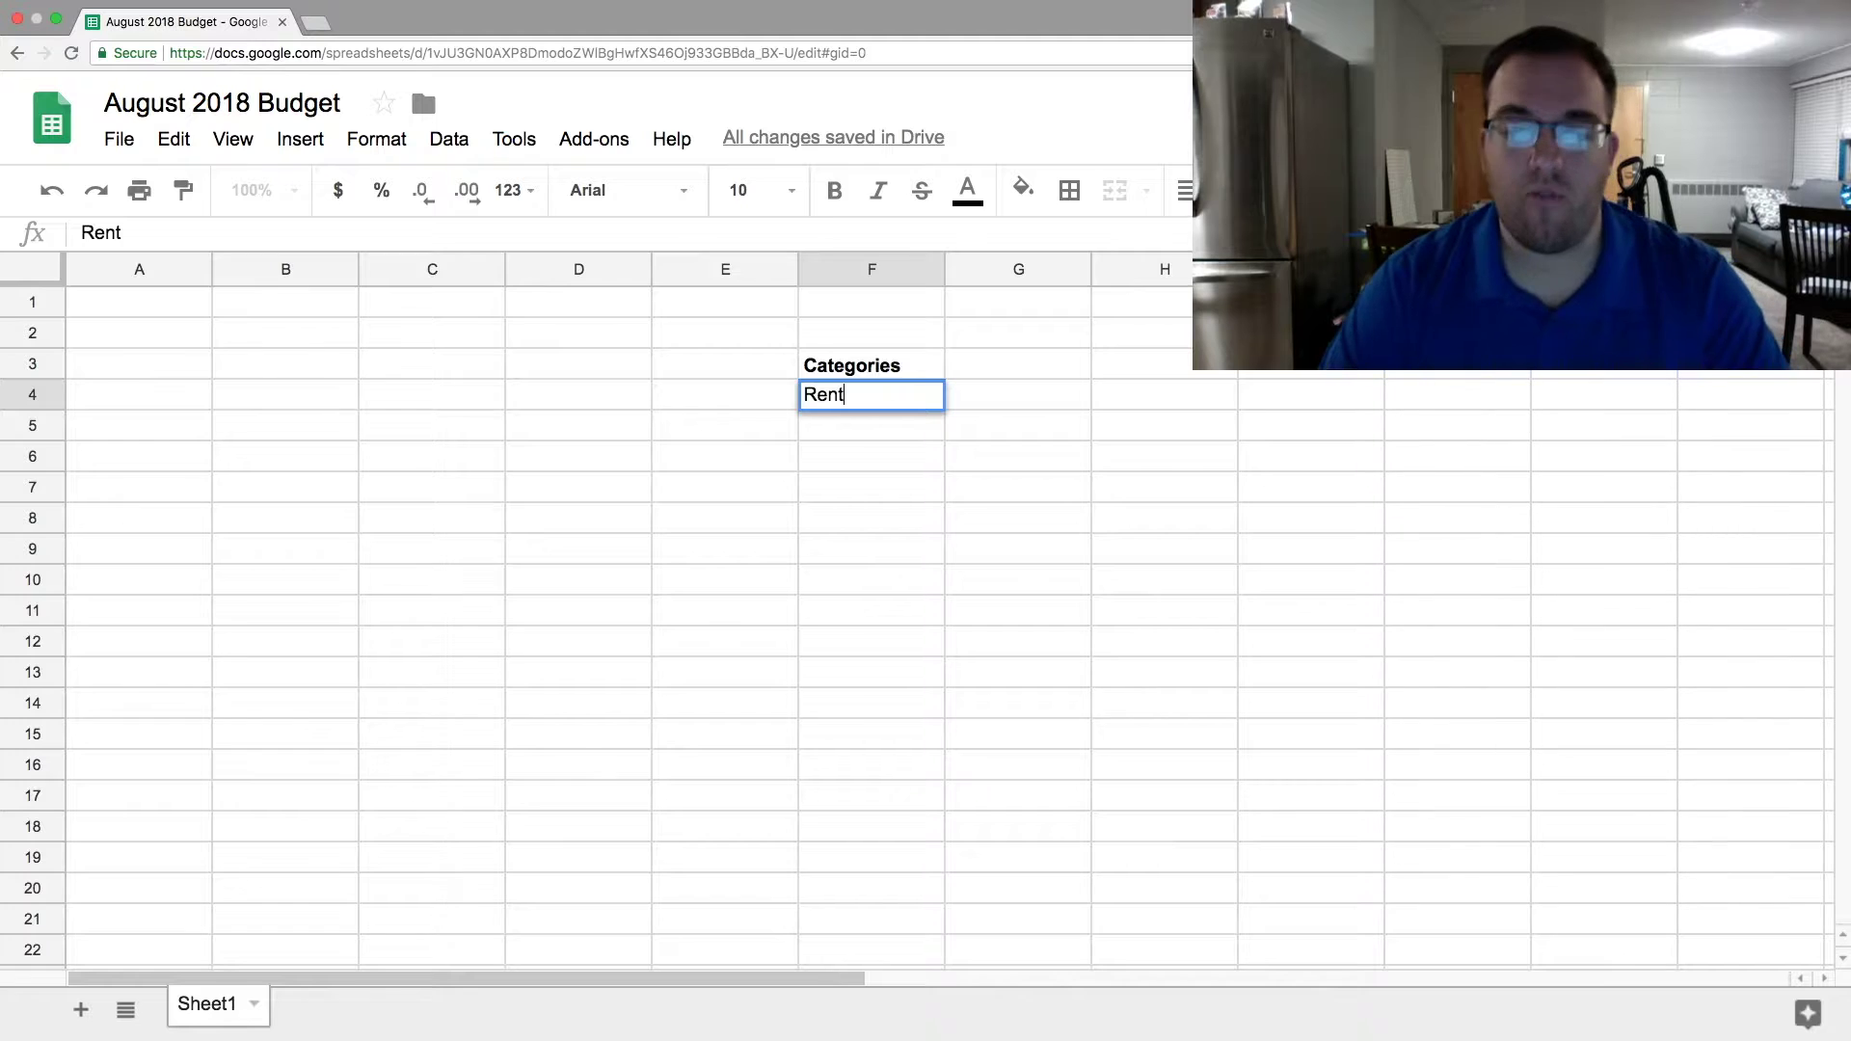
key("Return")
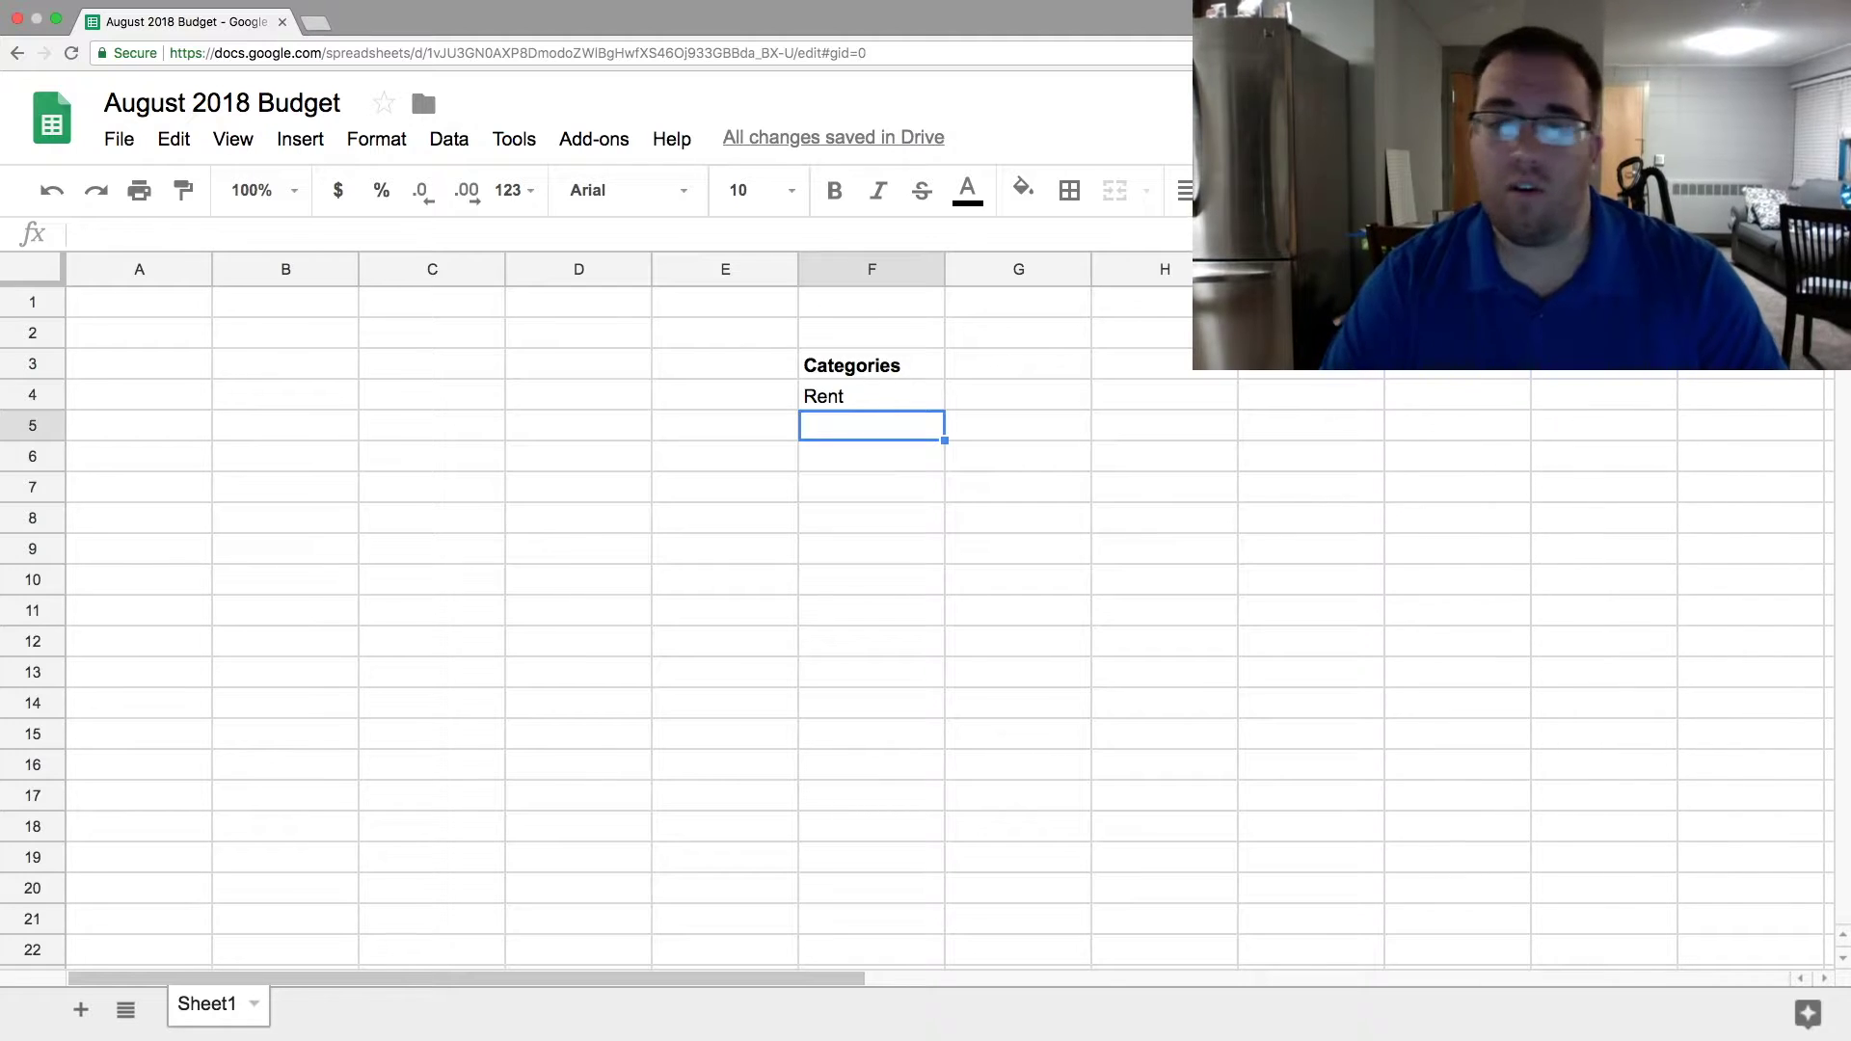
type("Car")
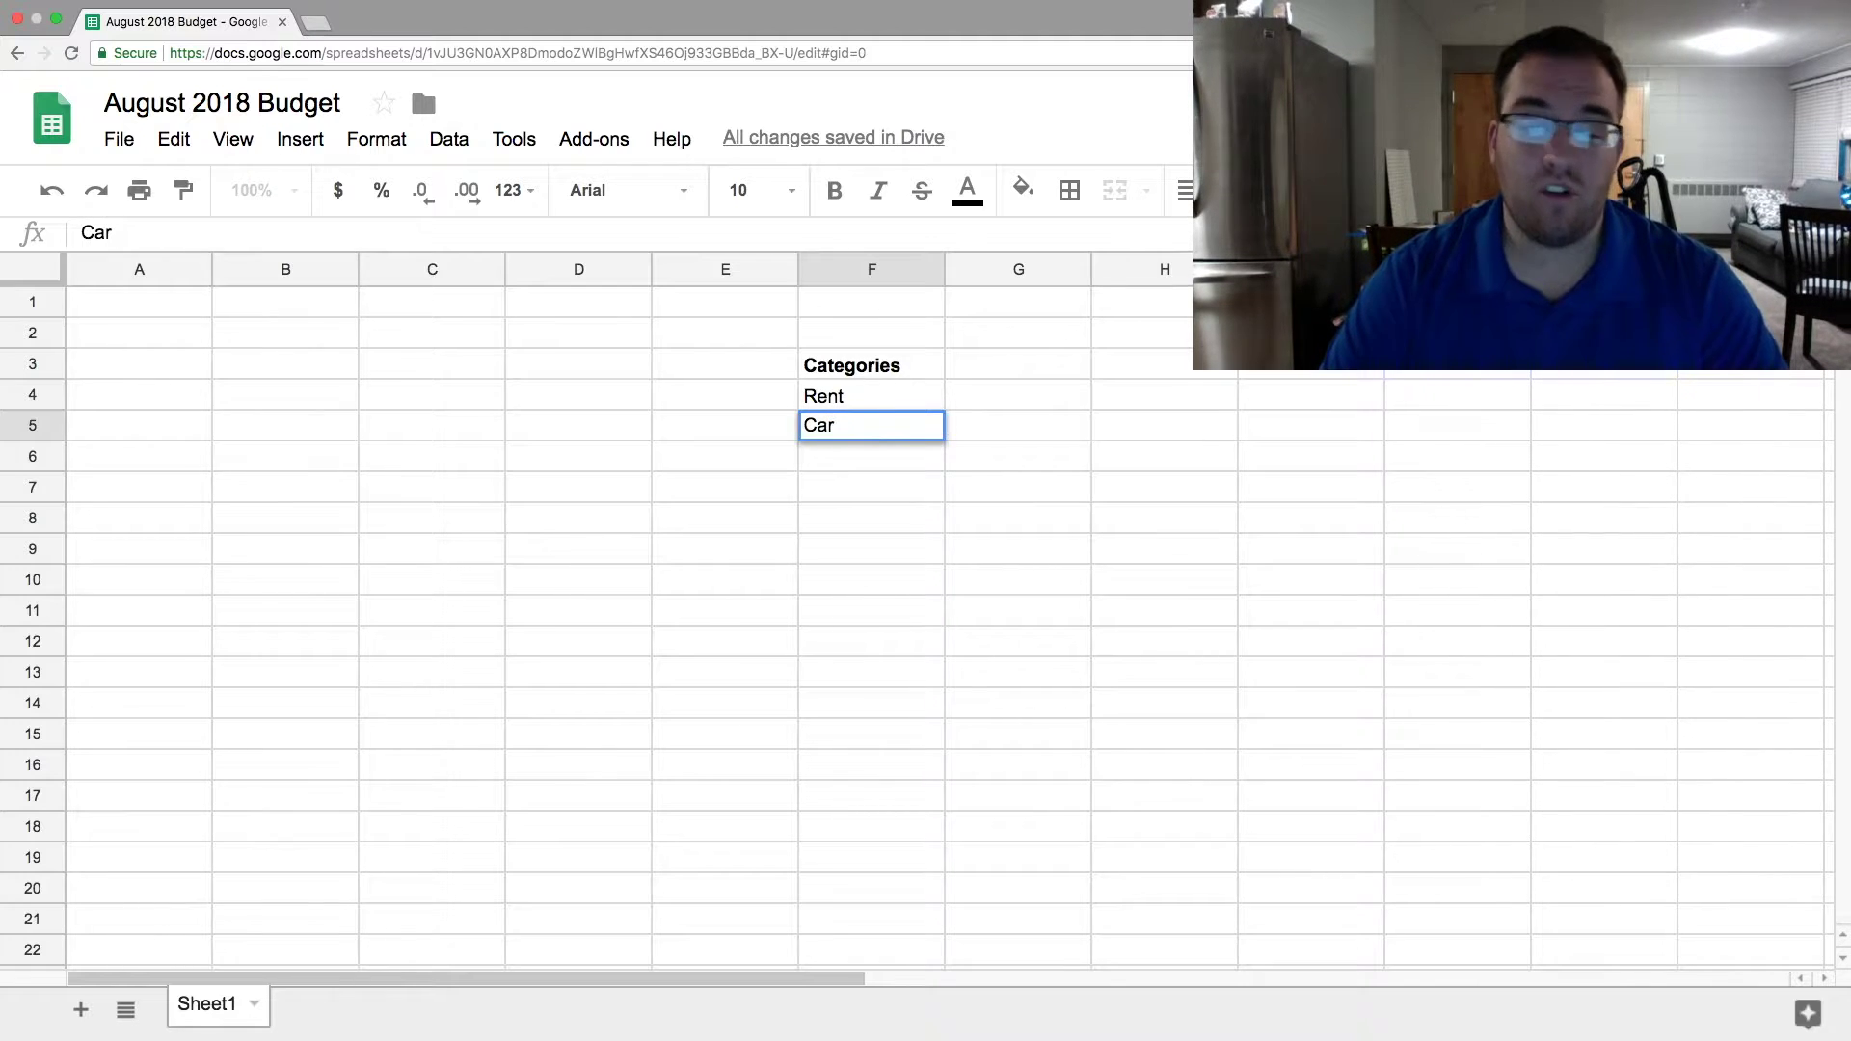
key("Return")
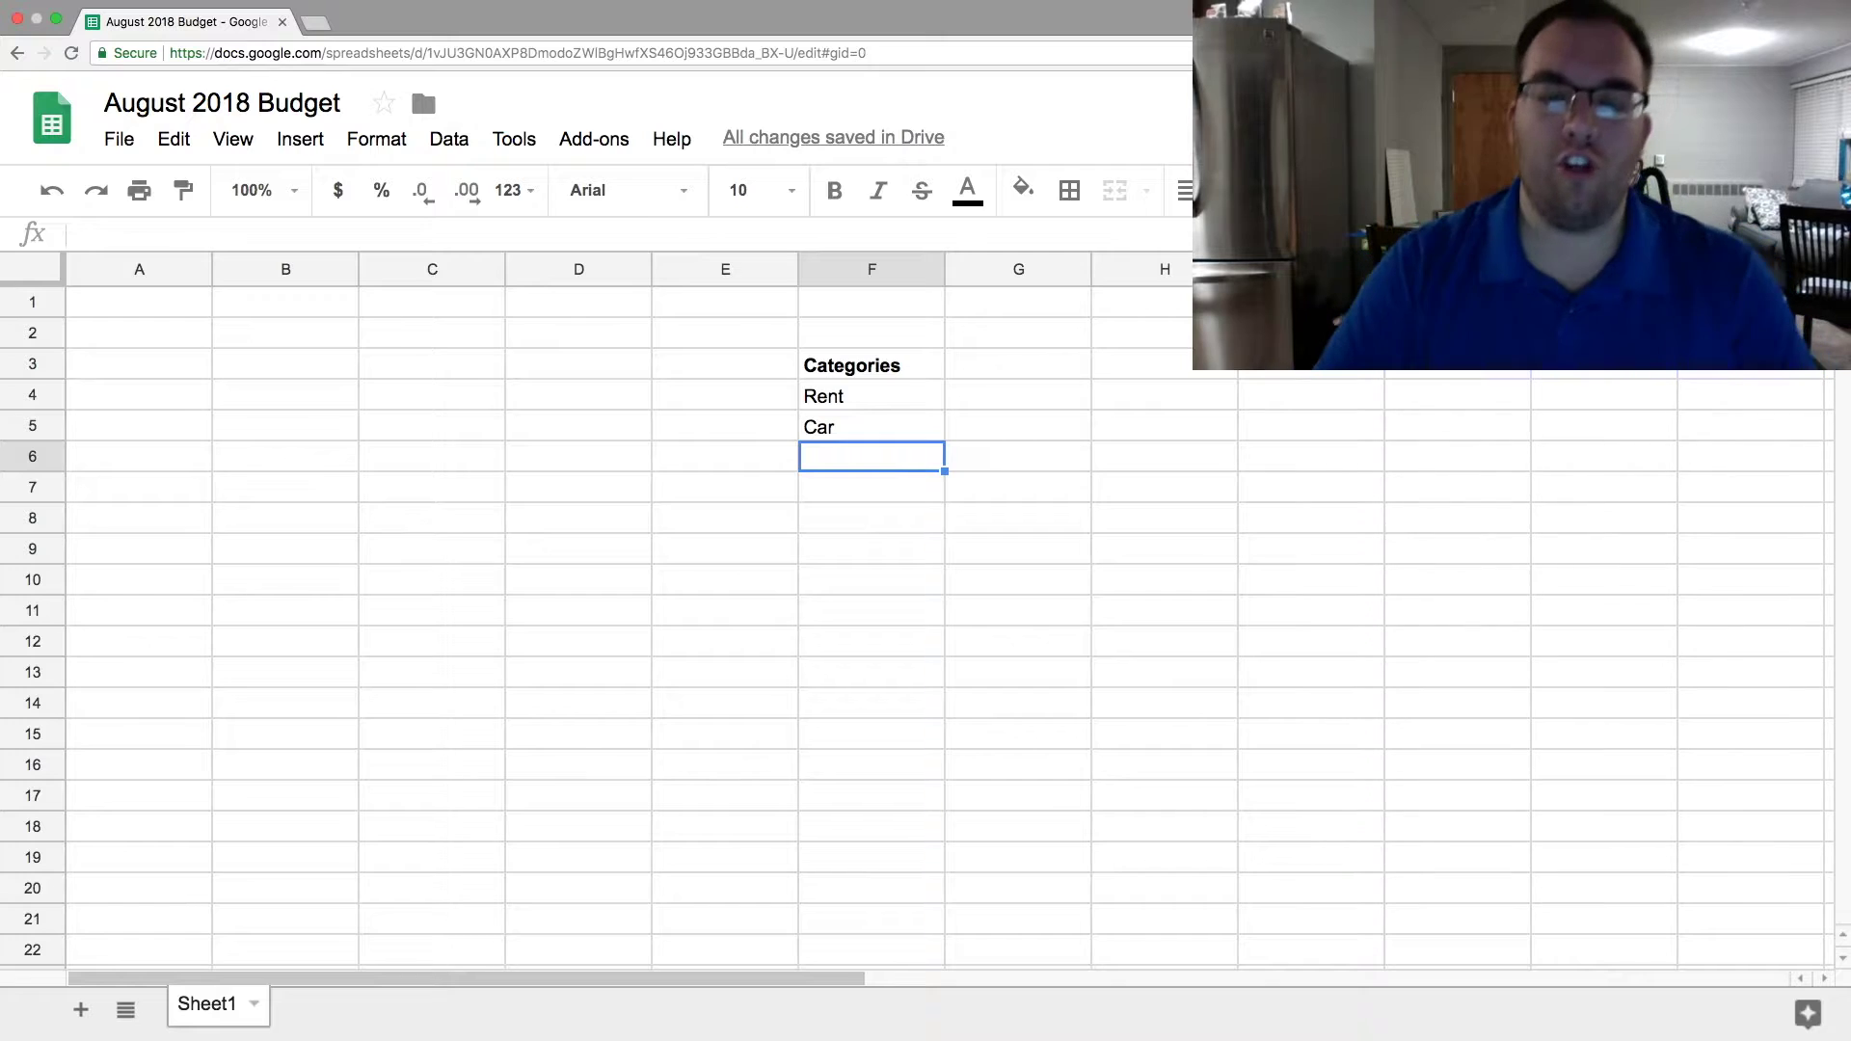
type("Groceries")
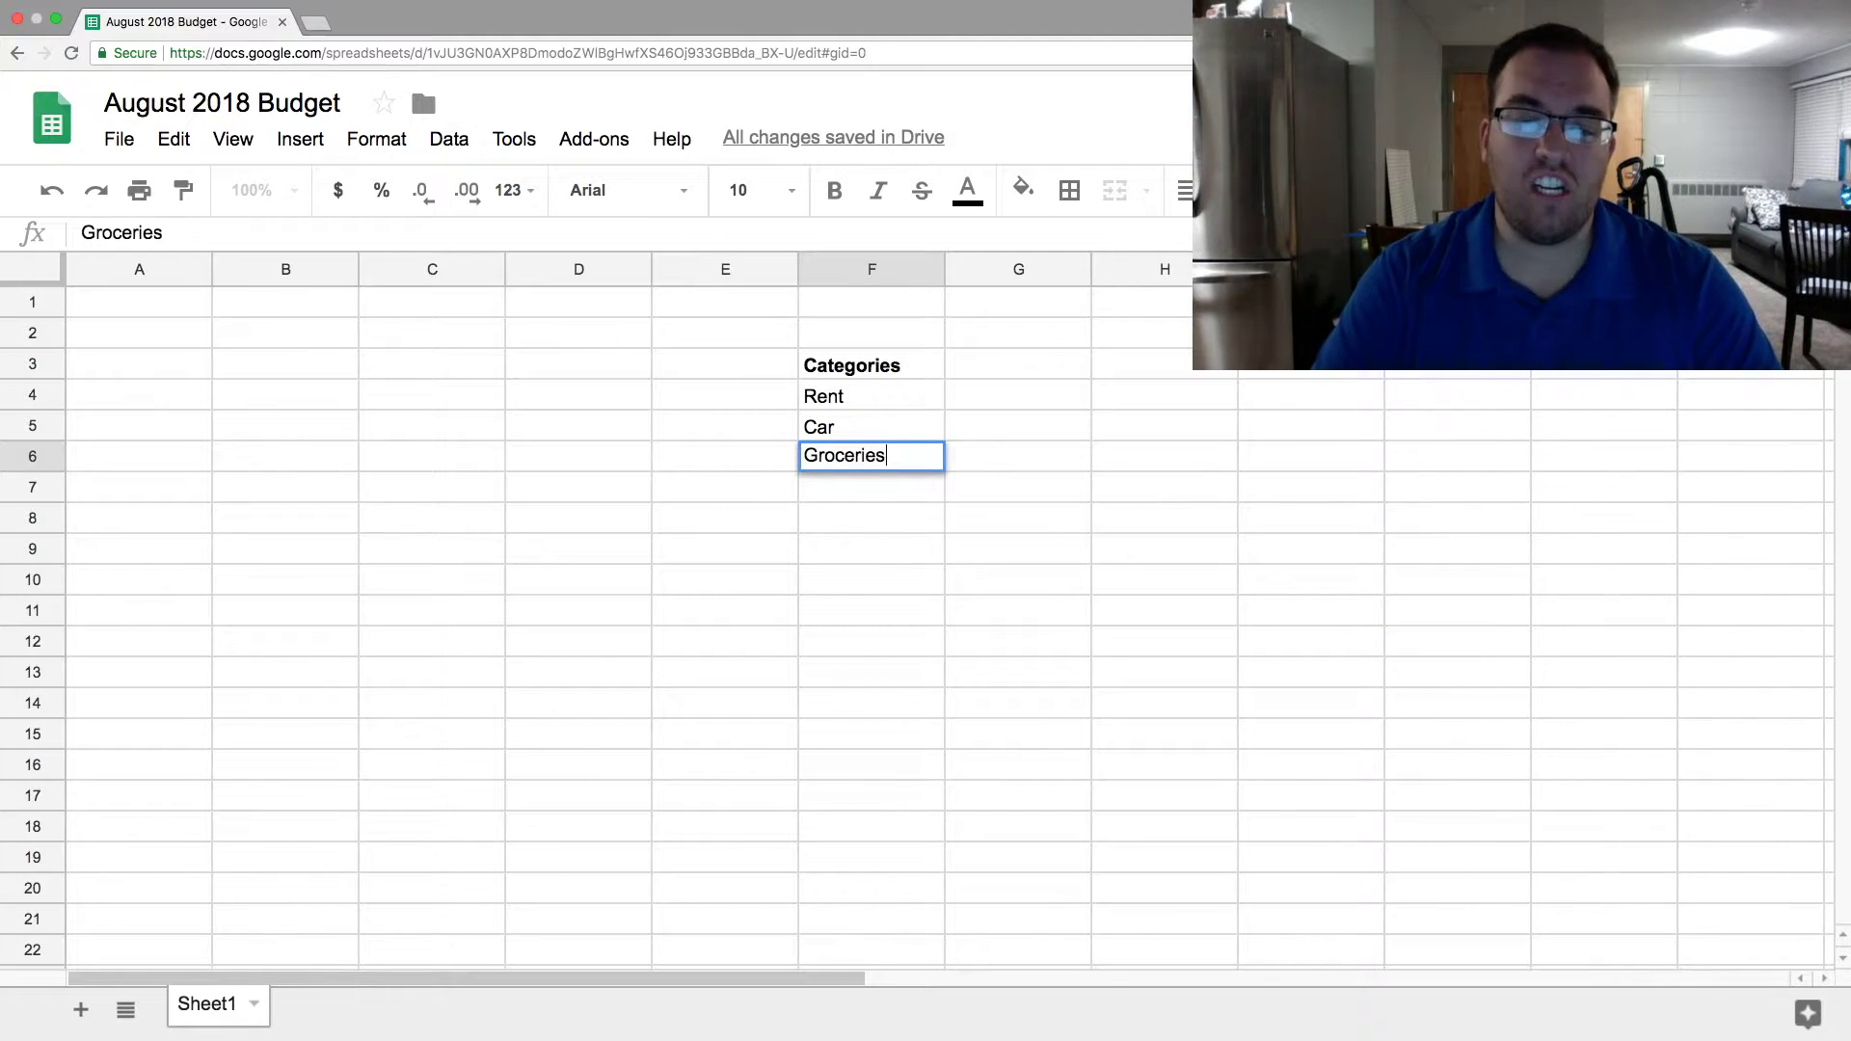
key("Return")
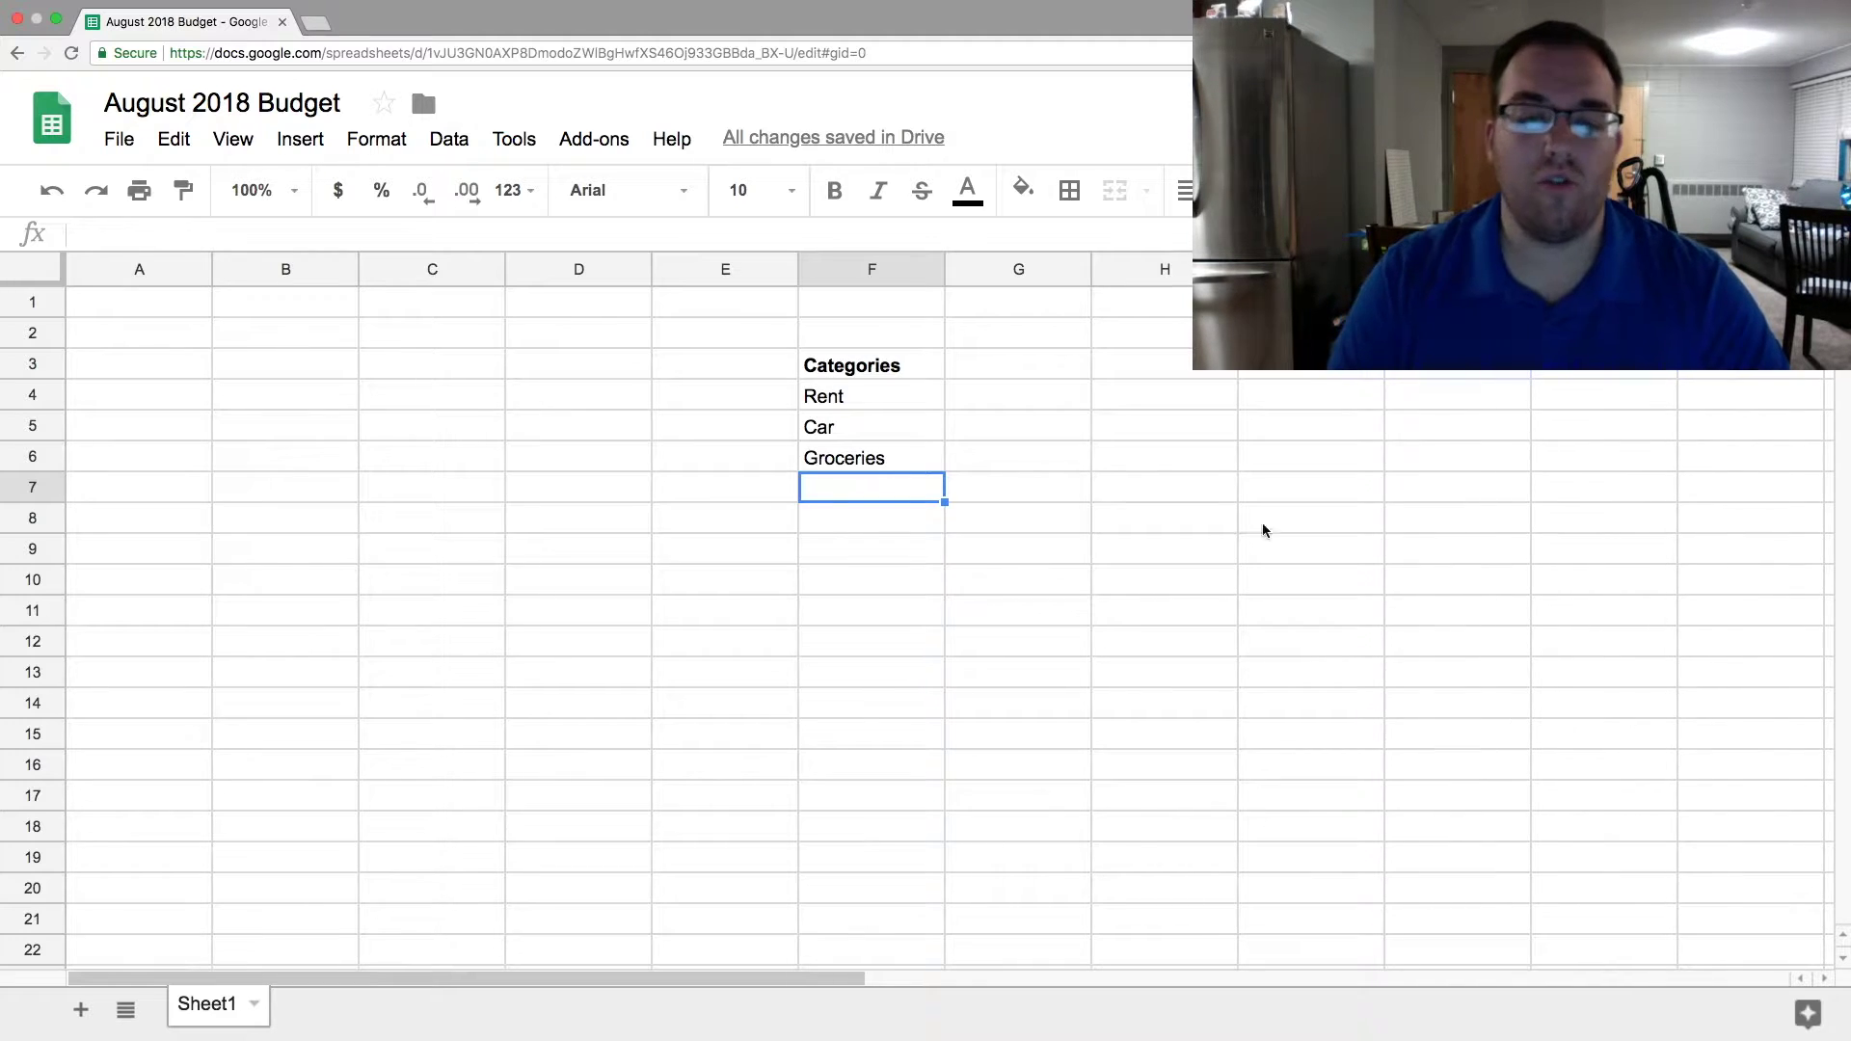
left_click(1038, 460)
type("Gr")
key("BackSpace")
key("BackSpace")
type("Food")
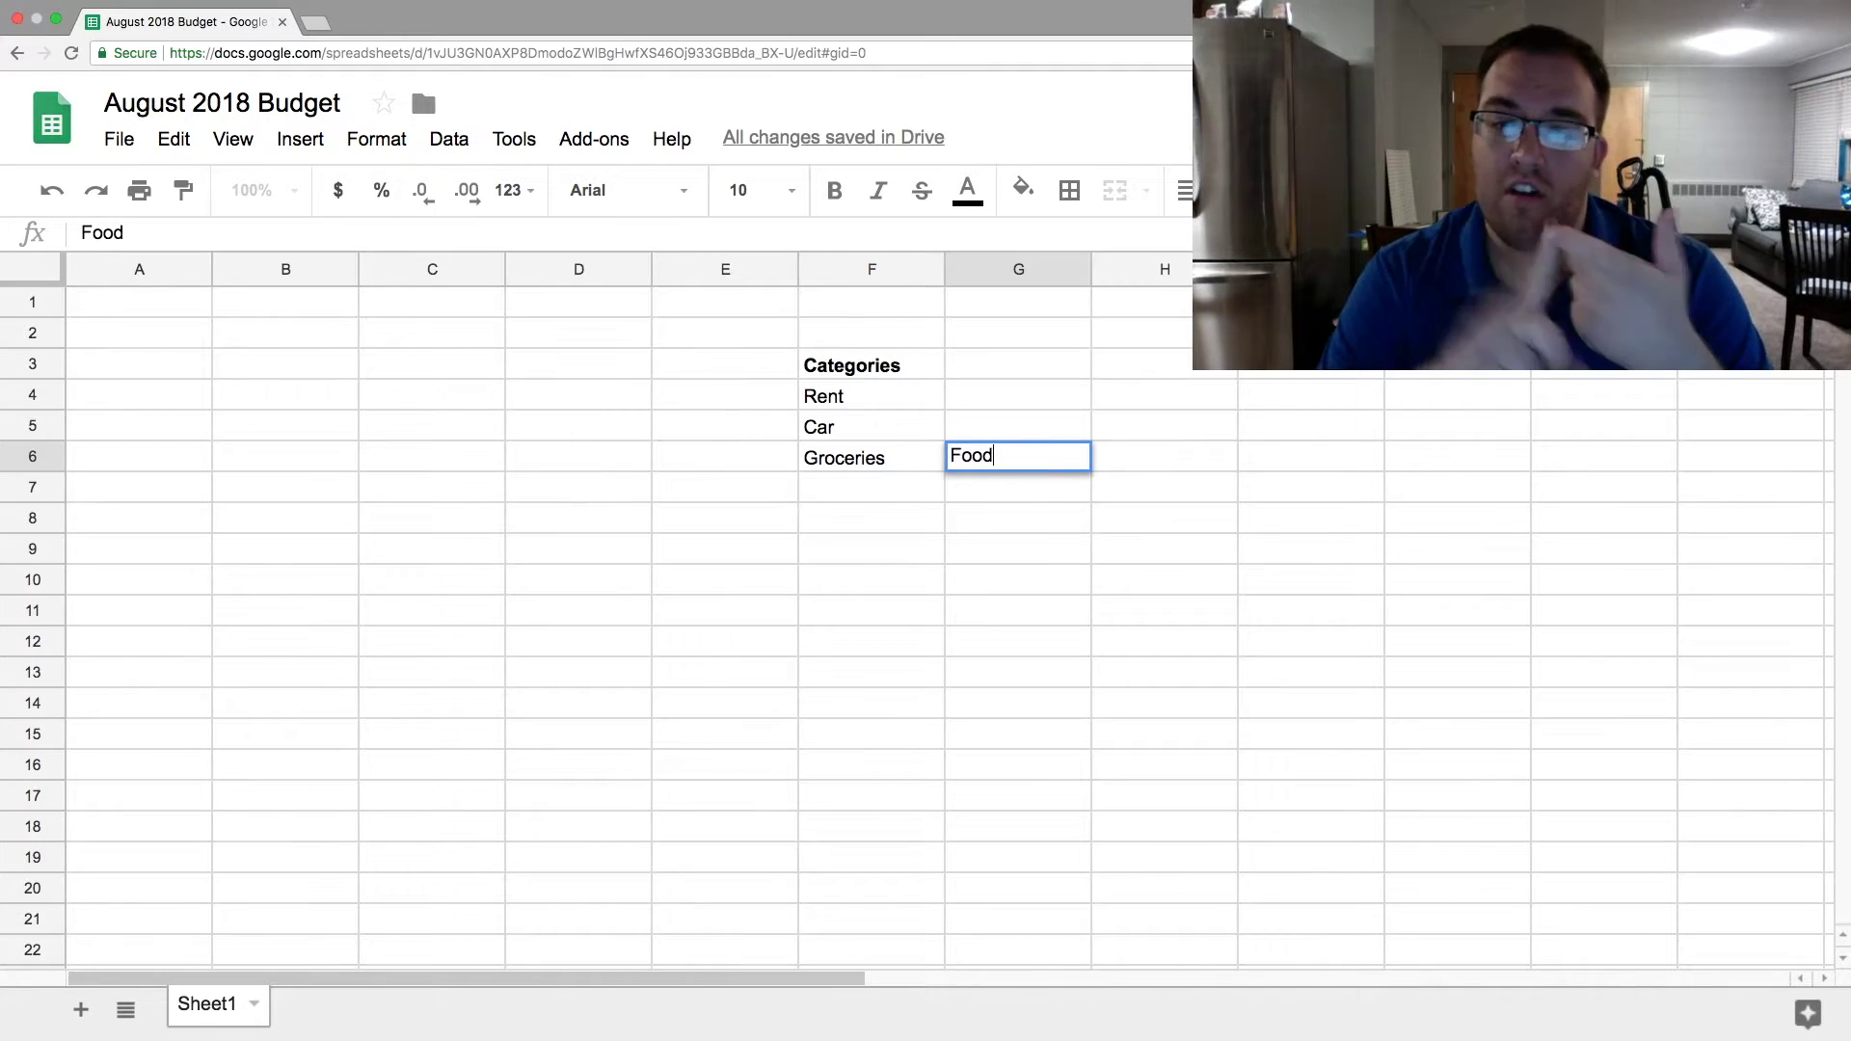
key("BackSpace")
key("BackSpace")
key("BackSpace")
key("BackSpace")
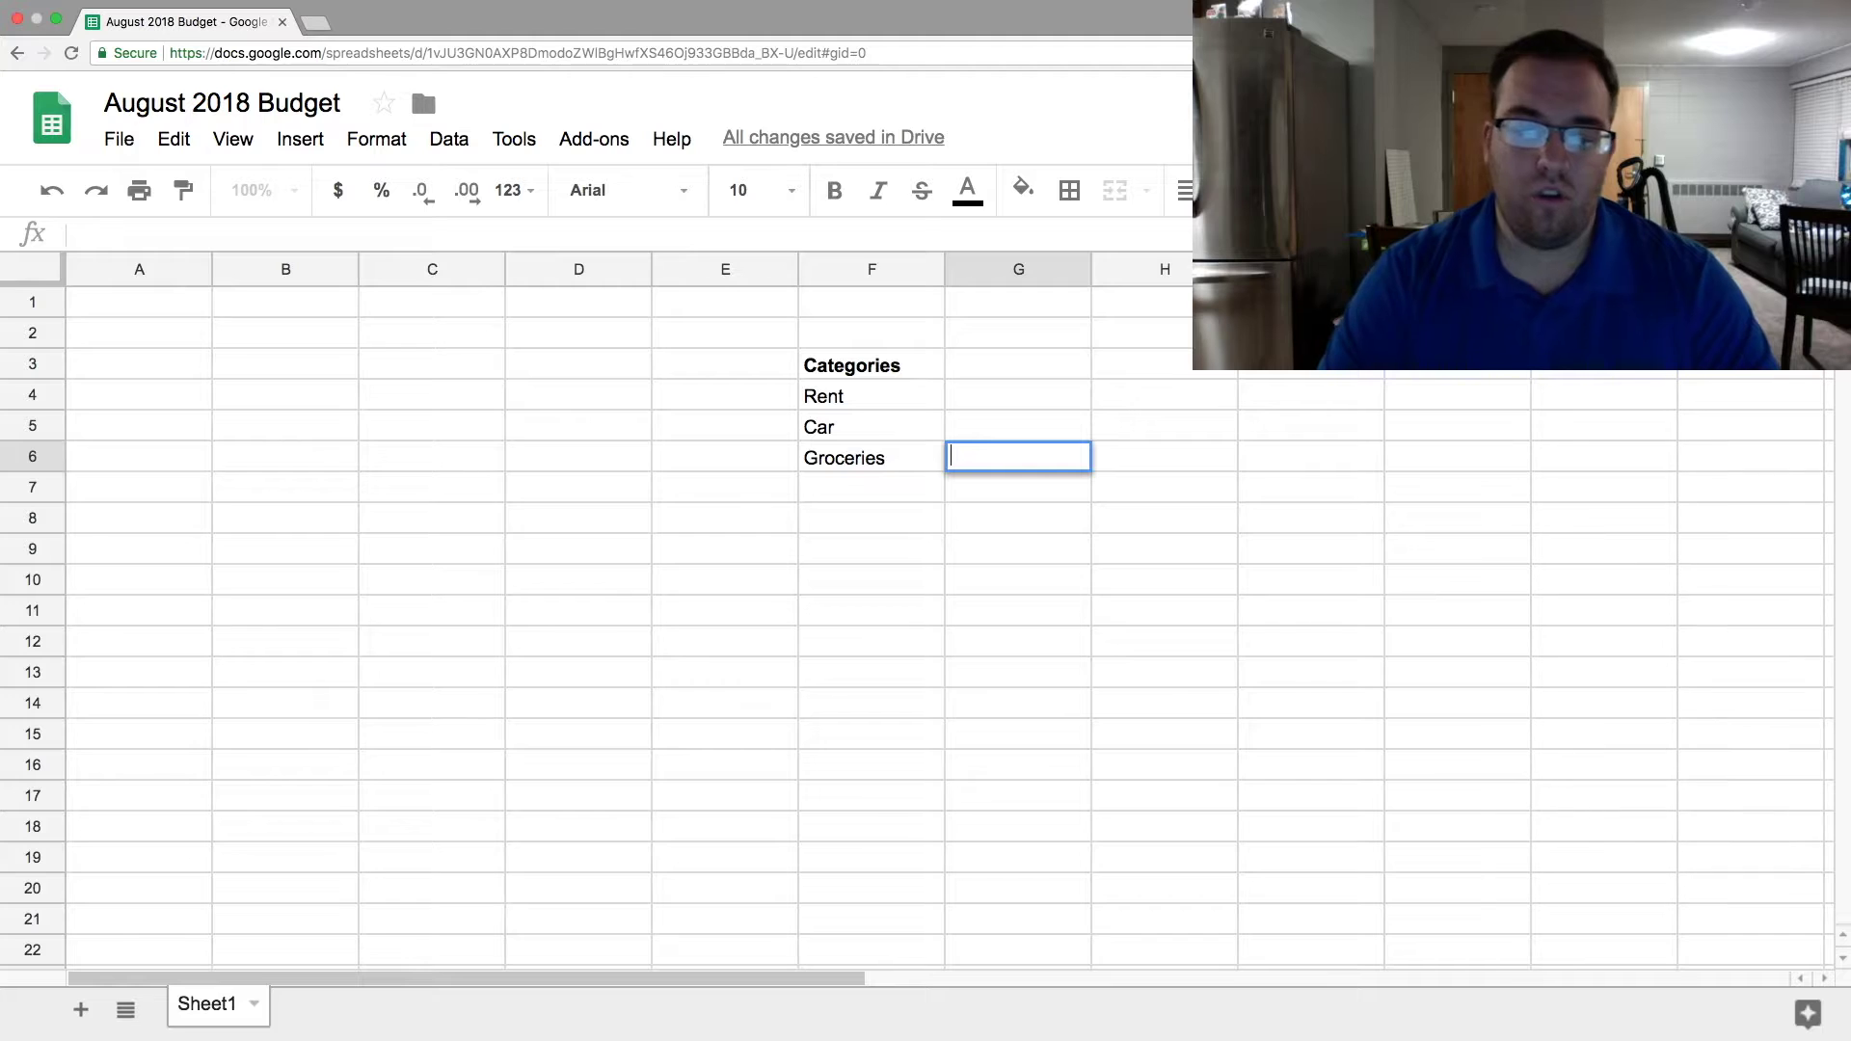
key("Return")
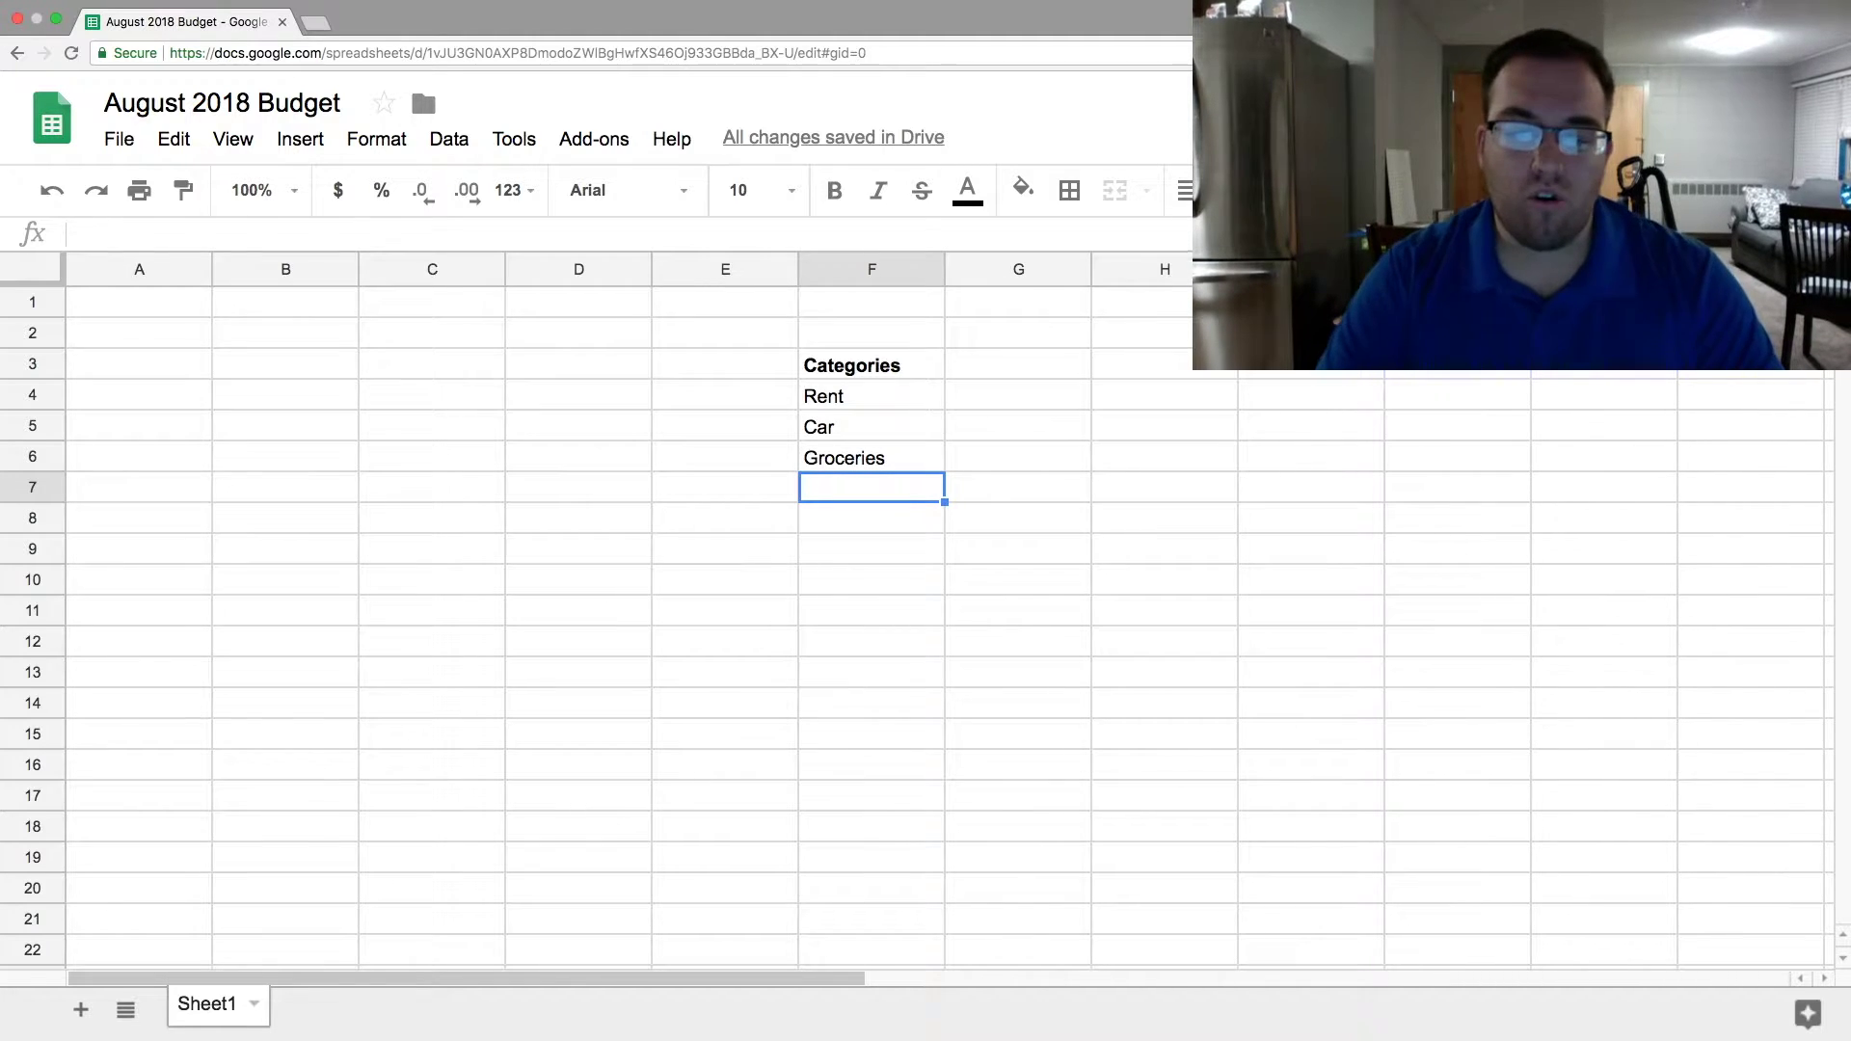
Step: Add the categories Eating Out and Snacks in cells F7 and F8, below Groceries
type("Eating Out")
key("Return")
type("Snacks")
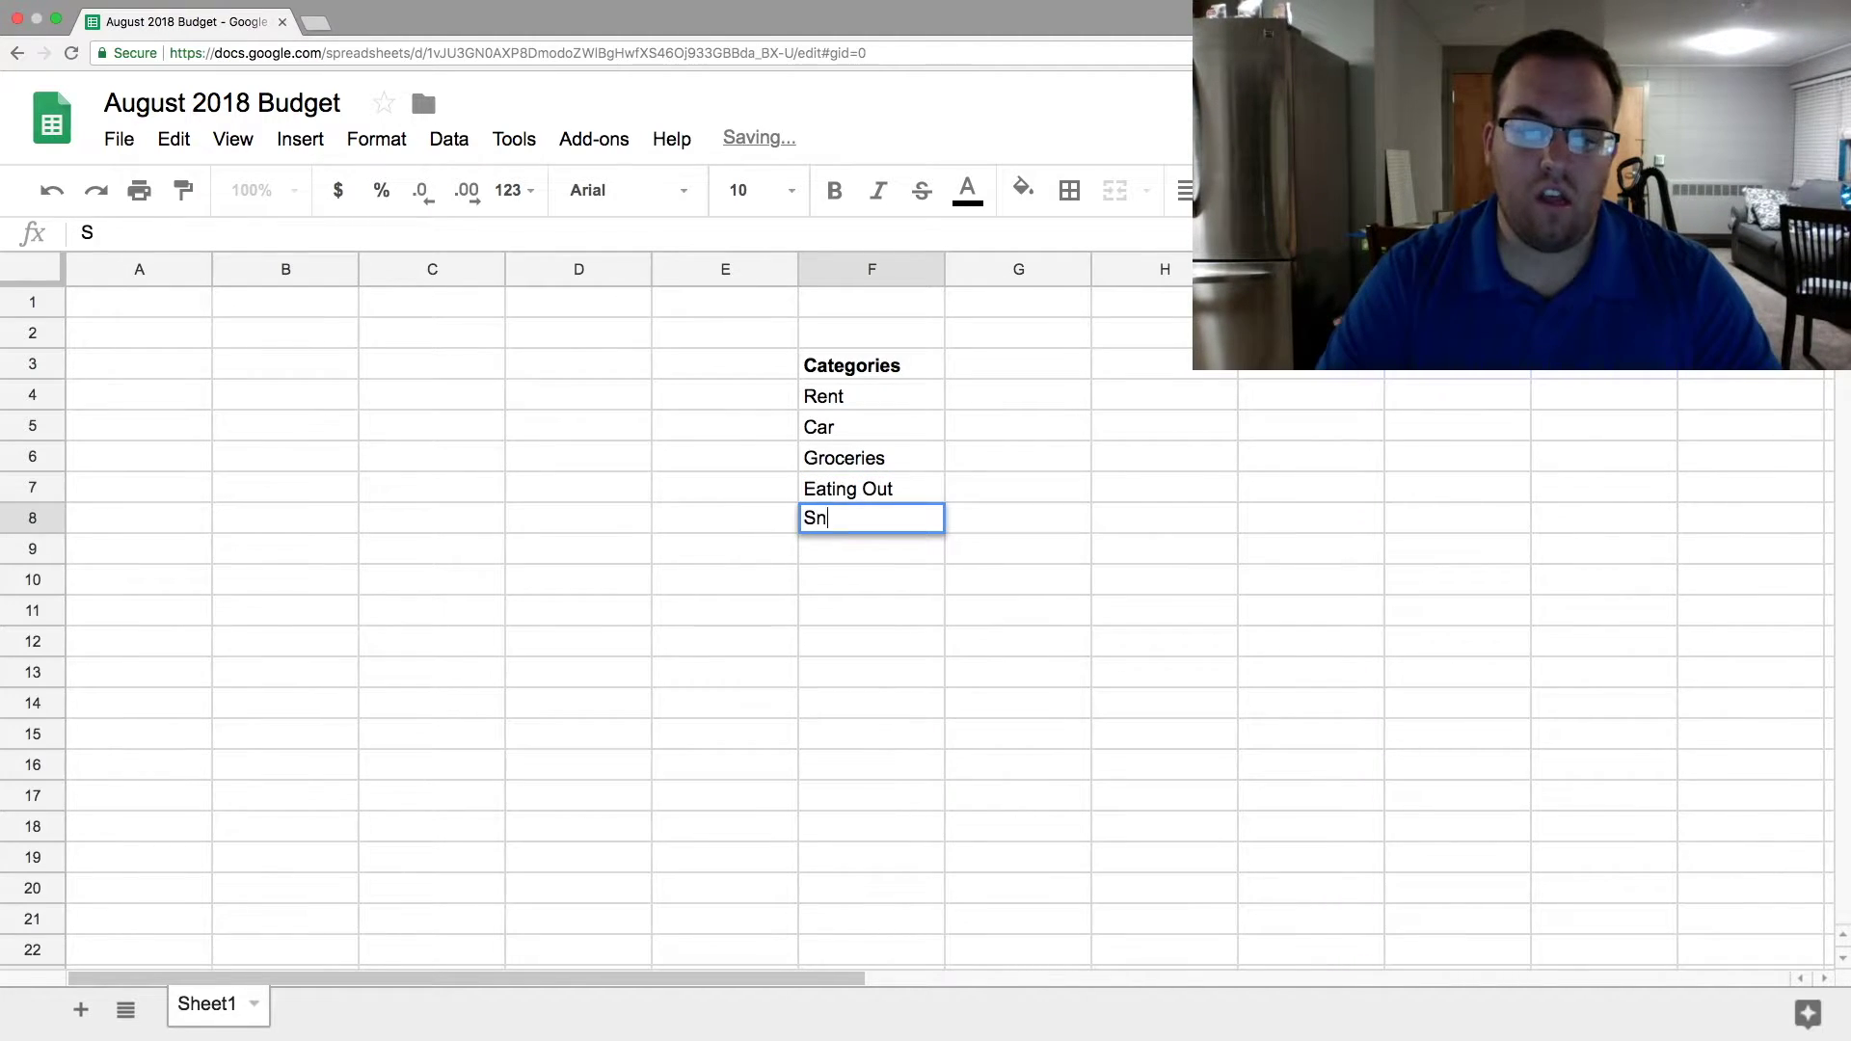
key("Return")
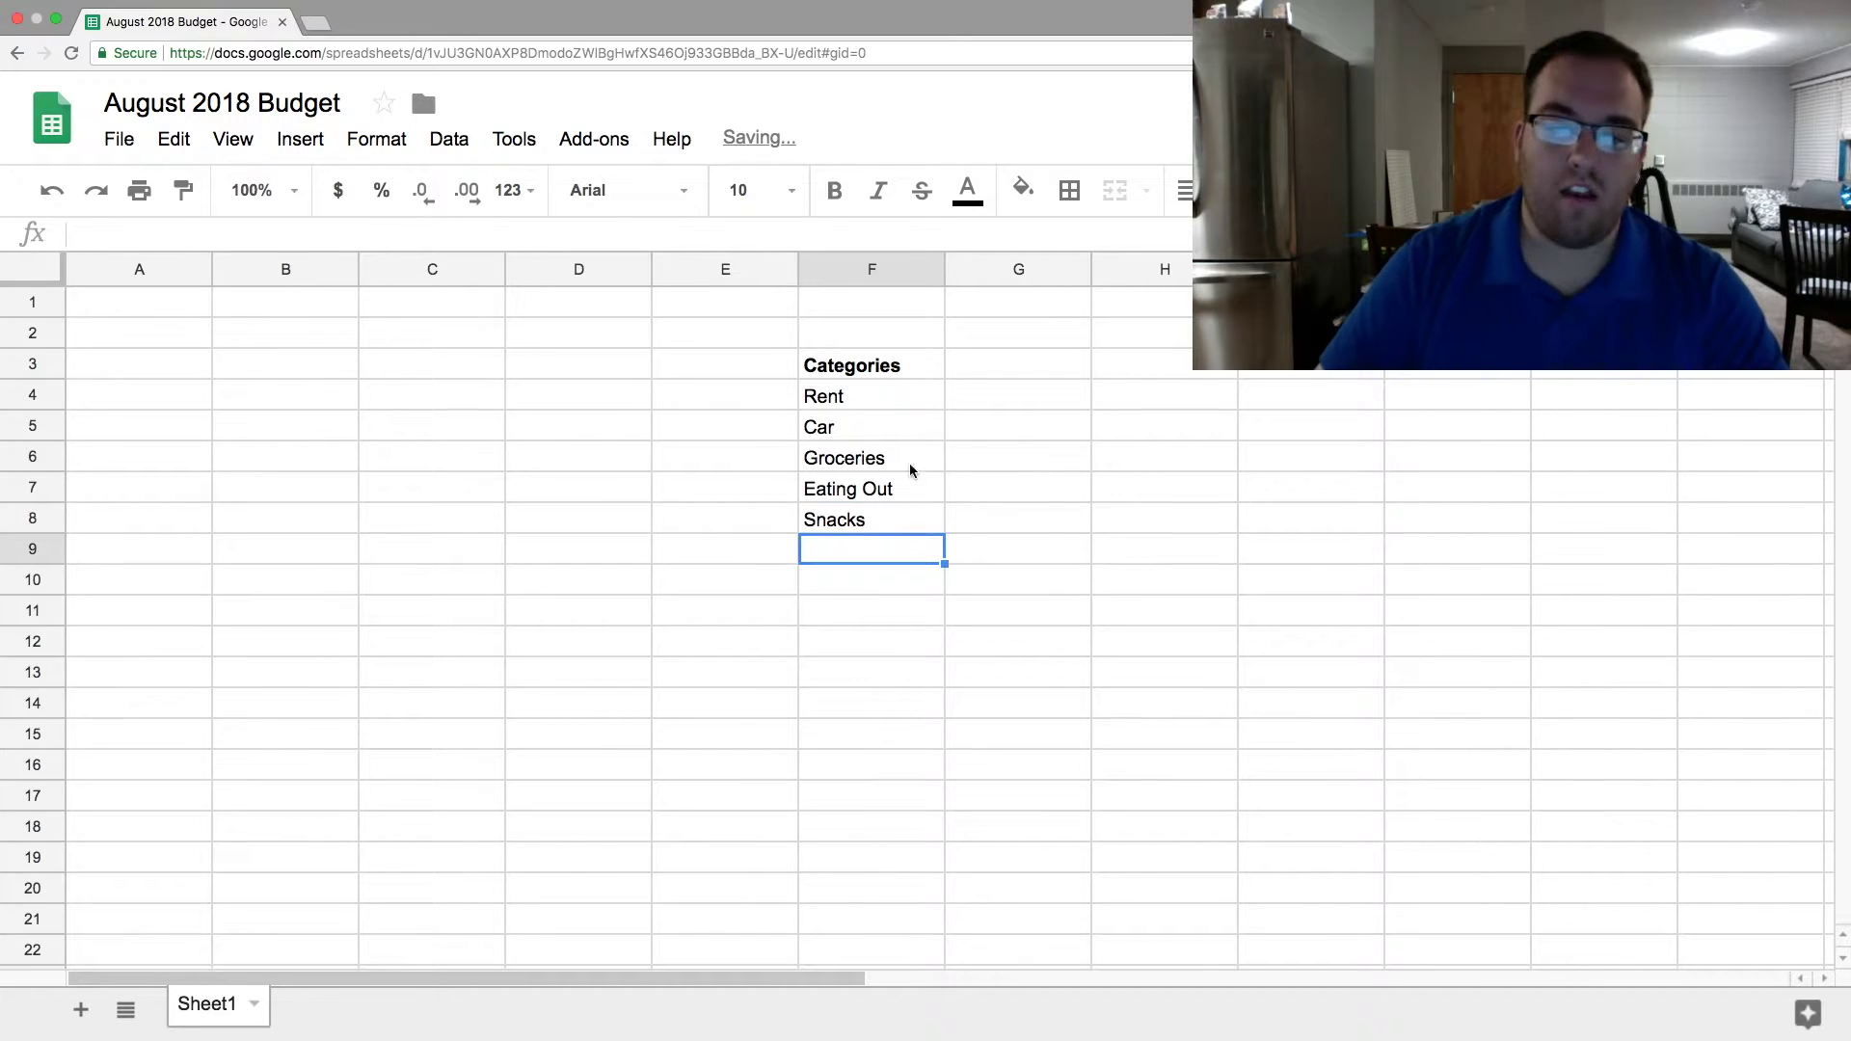
Step: Fill the Groceries, Eating Out and Snacks cells with yellow and reset their fill color
left_click_drag(909, 466, 909, 512)
left_click(1049, 198)
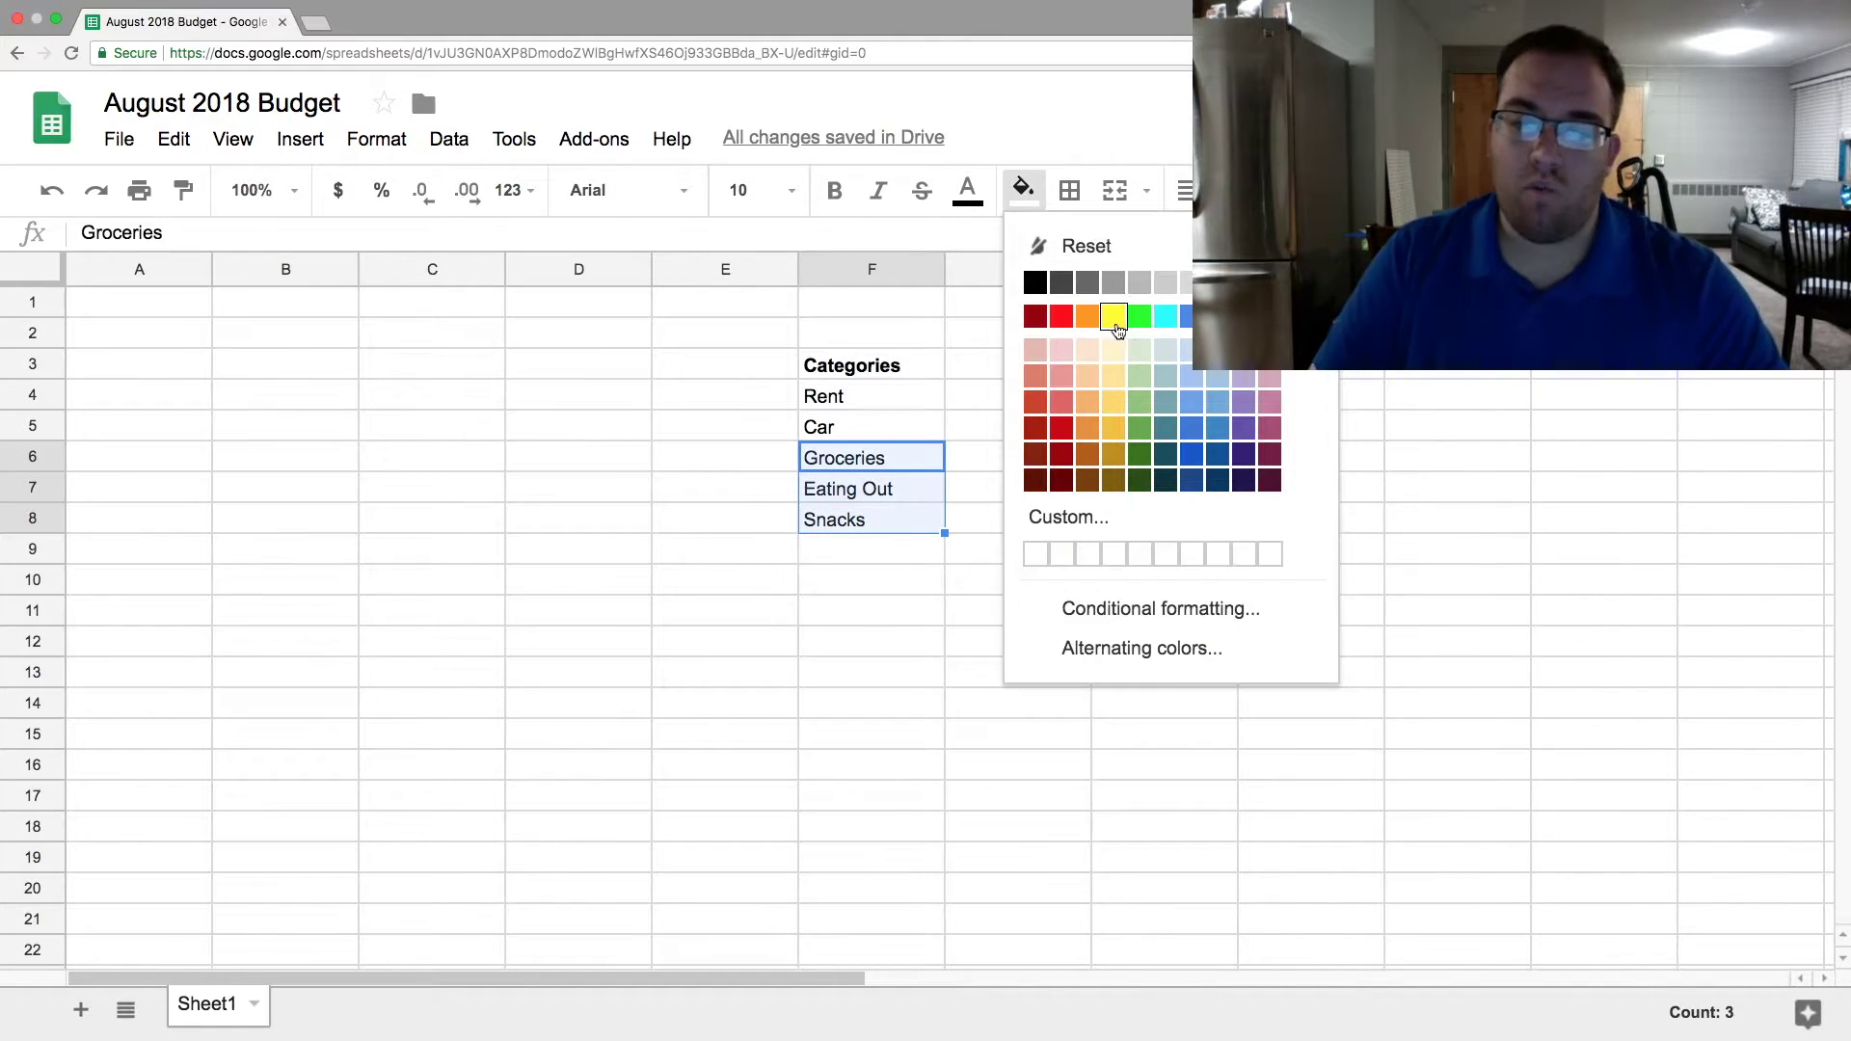
left_click(1113, 316)
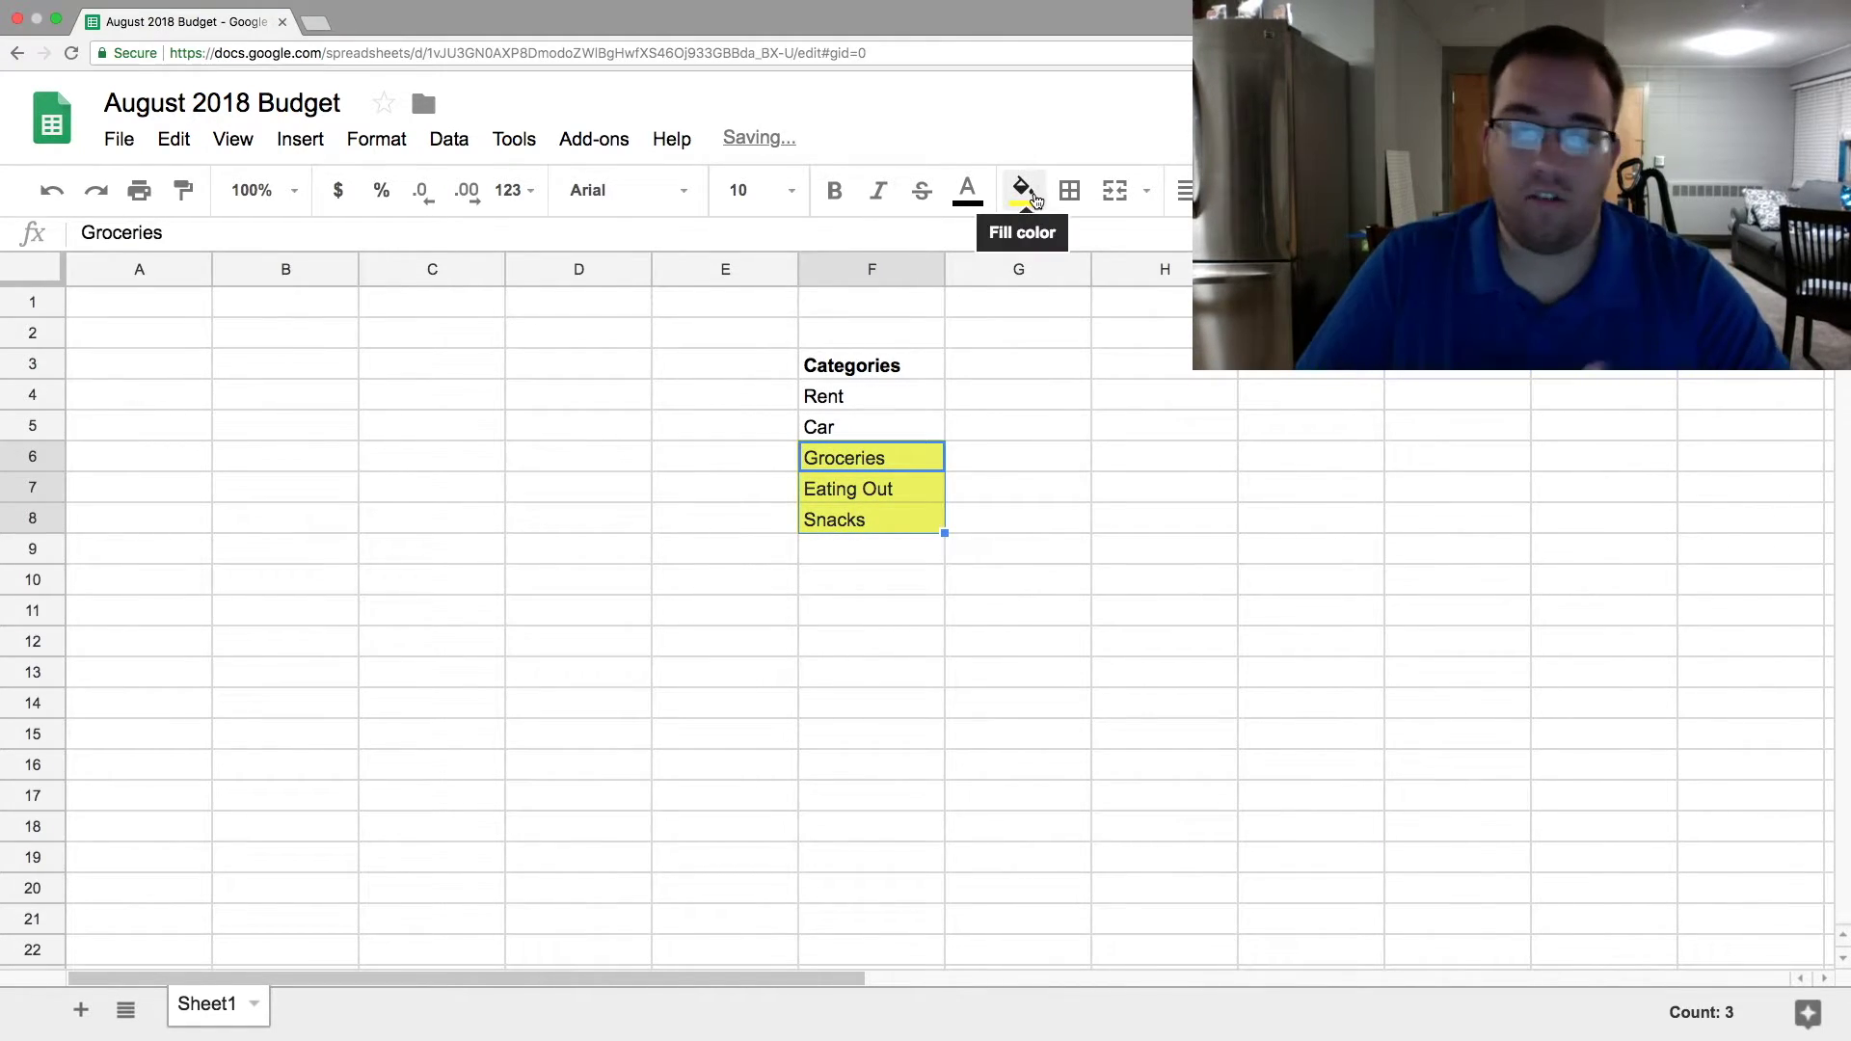
left_click(1026, 198)
left_click(1108, 248)
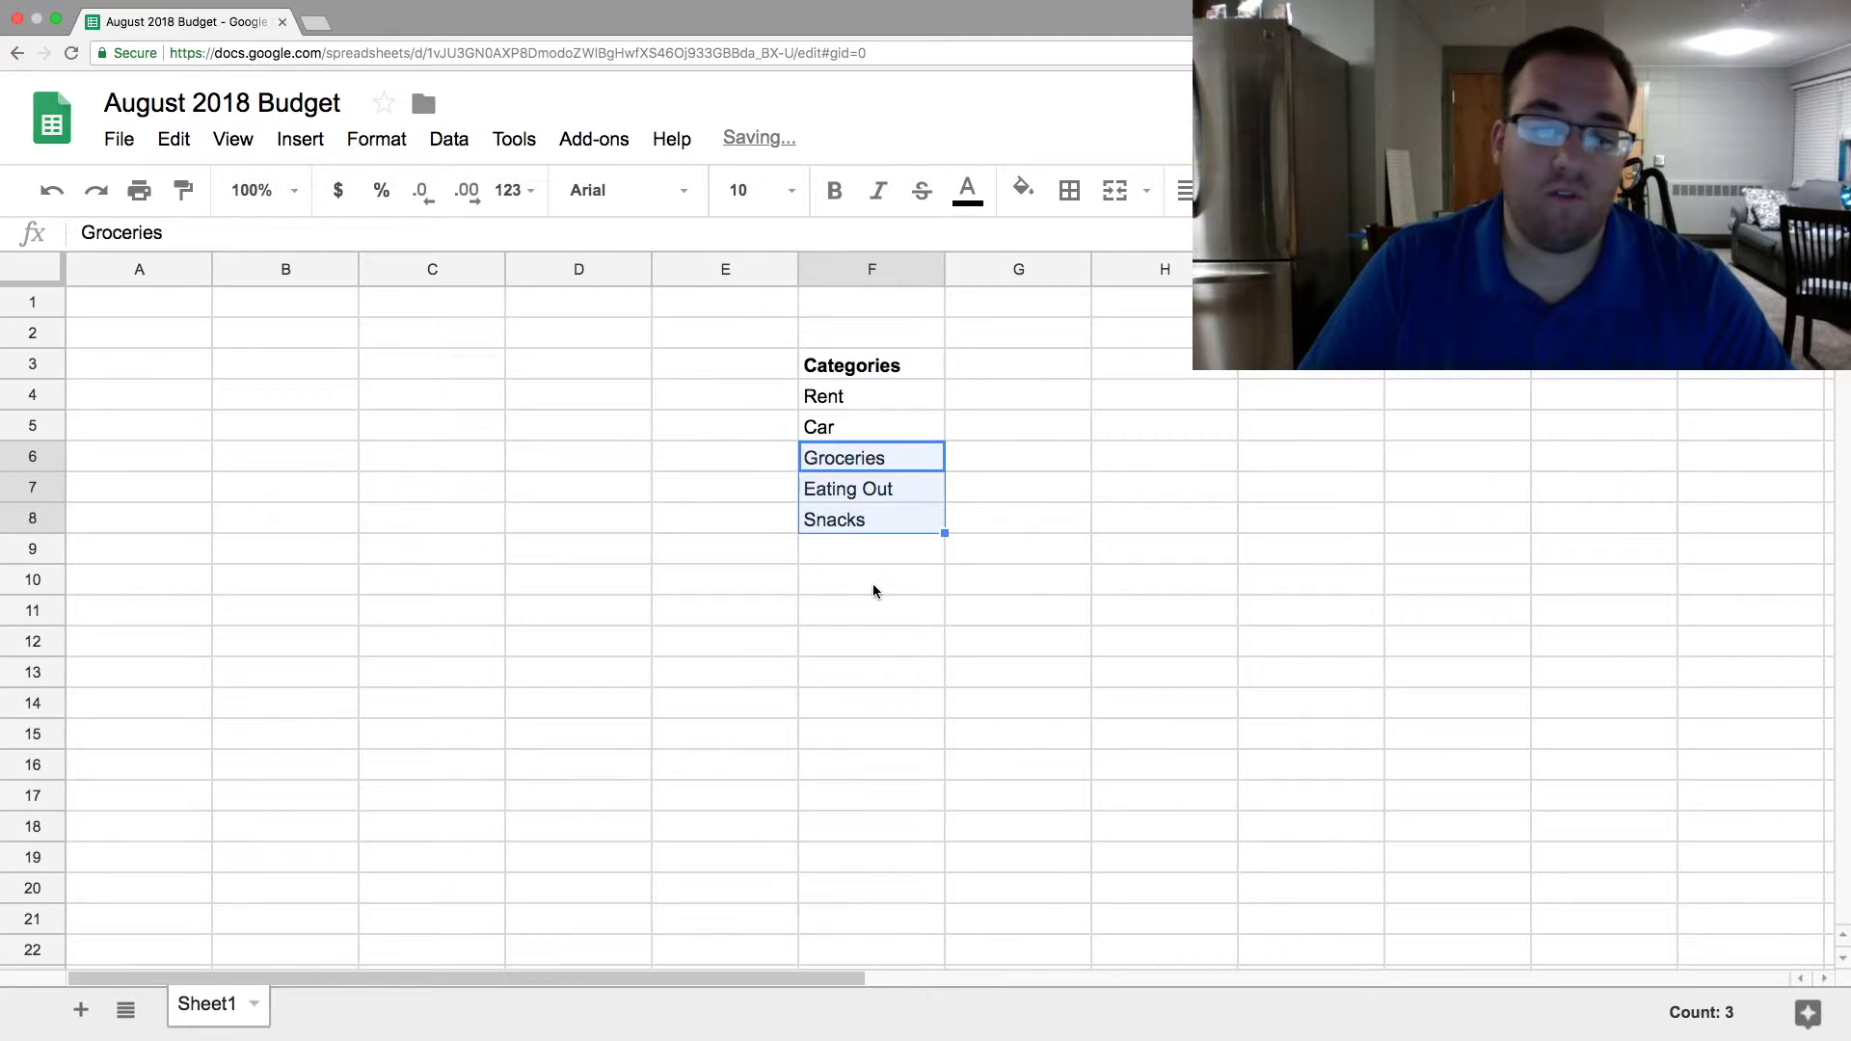
Step: Add the categories Gas and ATM in cells F9 and F10, below Snacks
left_click(888, 553)
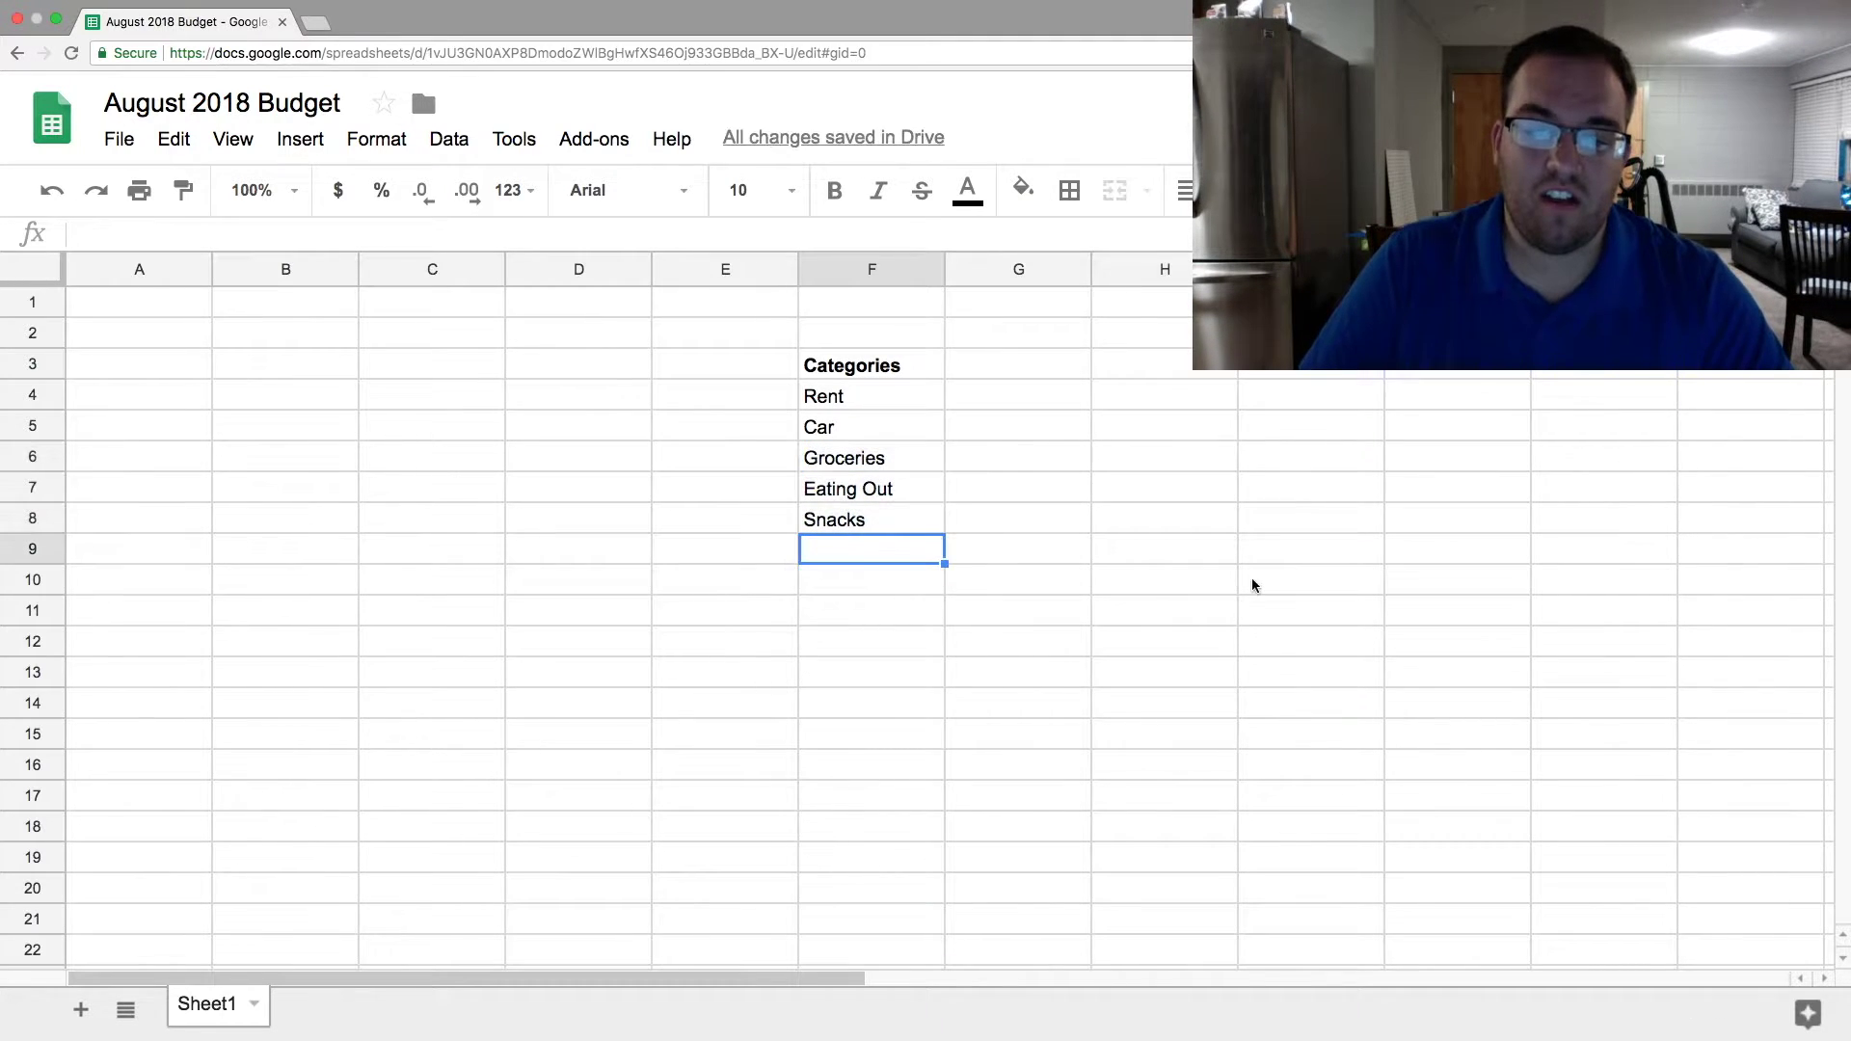
type("Gas")
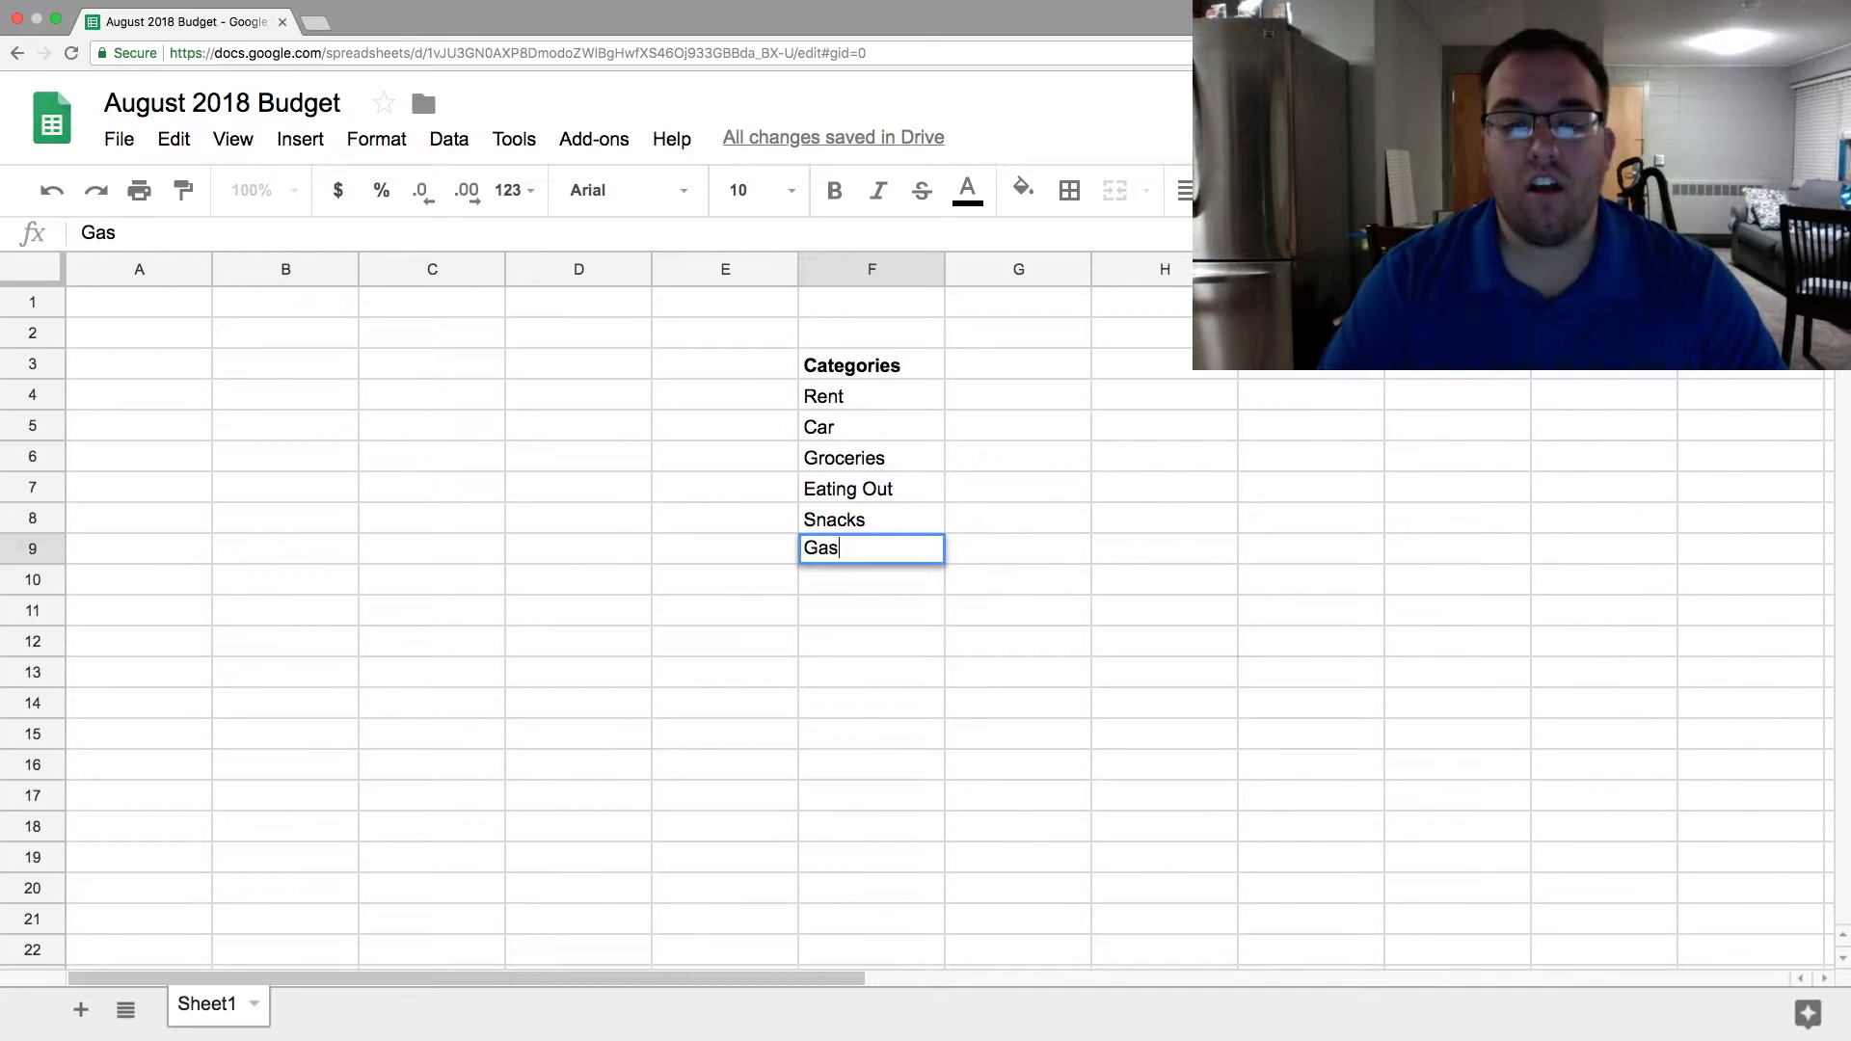
key("Return")
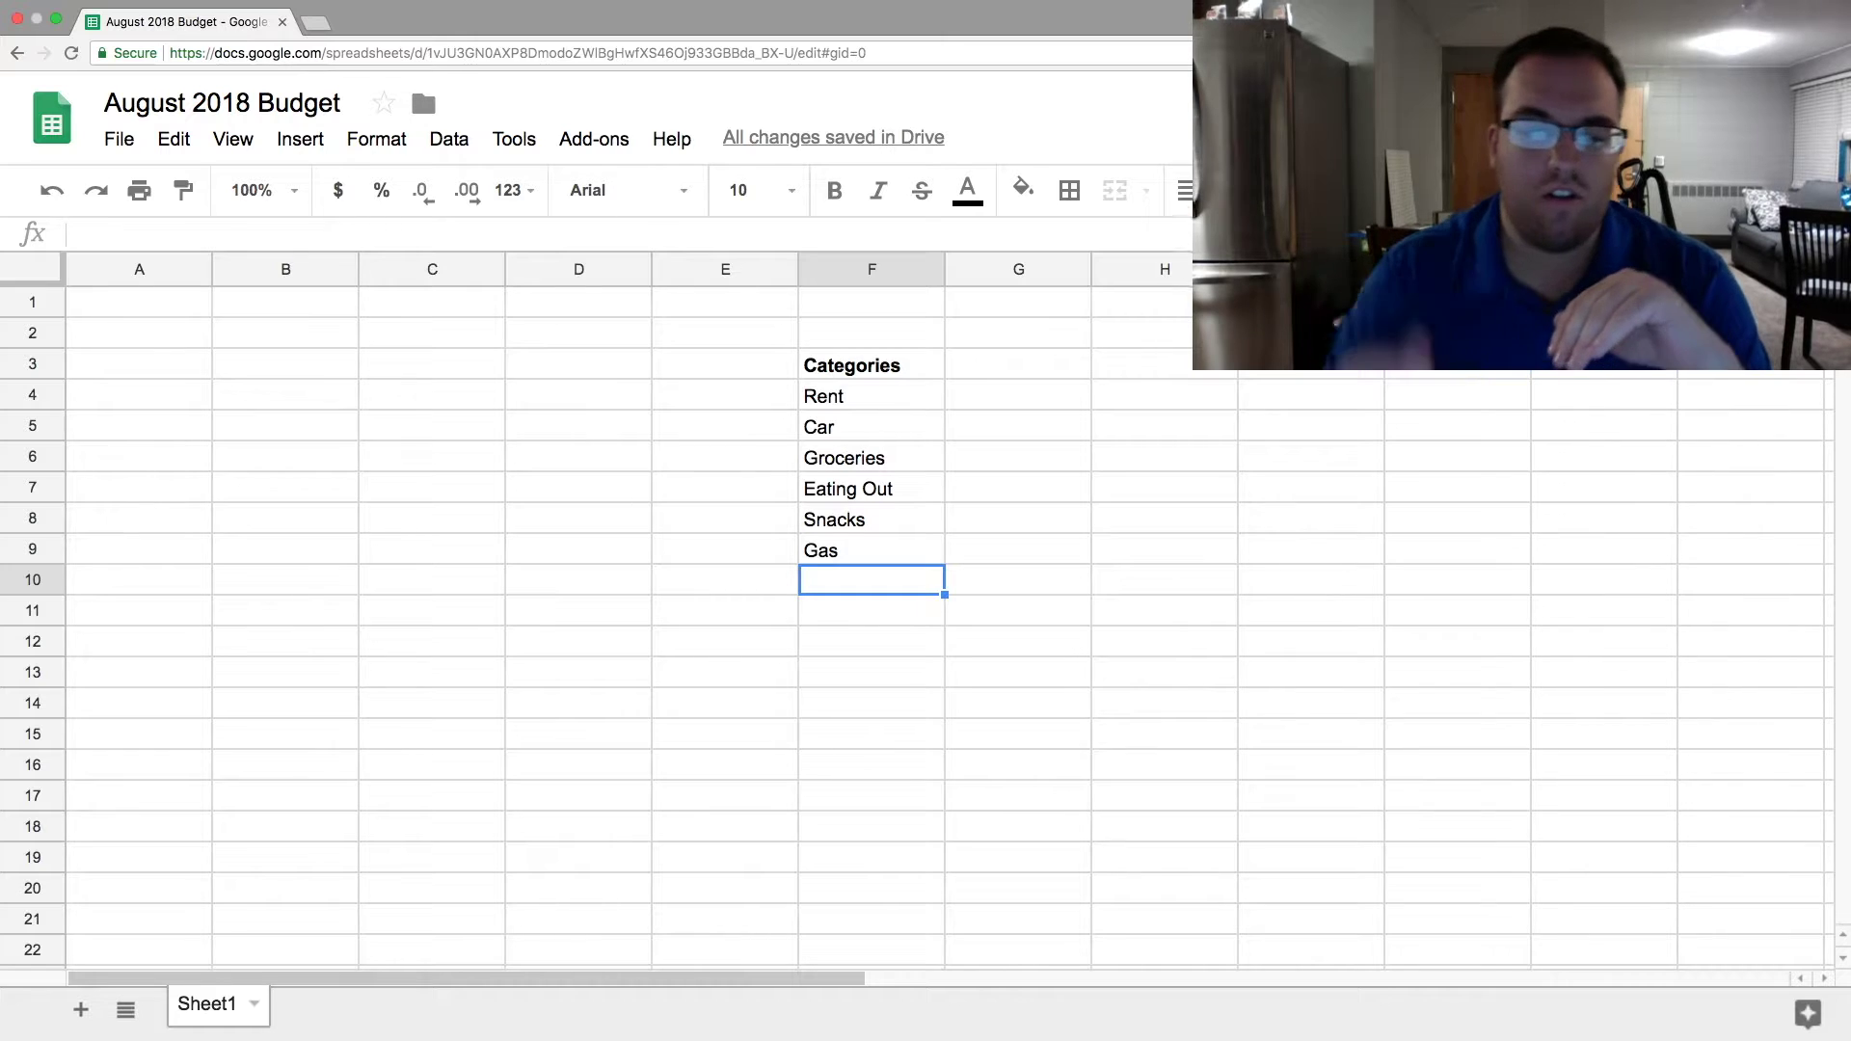
key("Up")
key("Down")
key("Up")
left_click(875, 584)
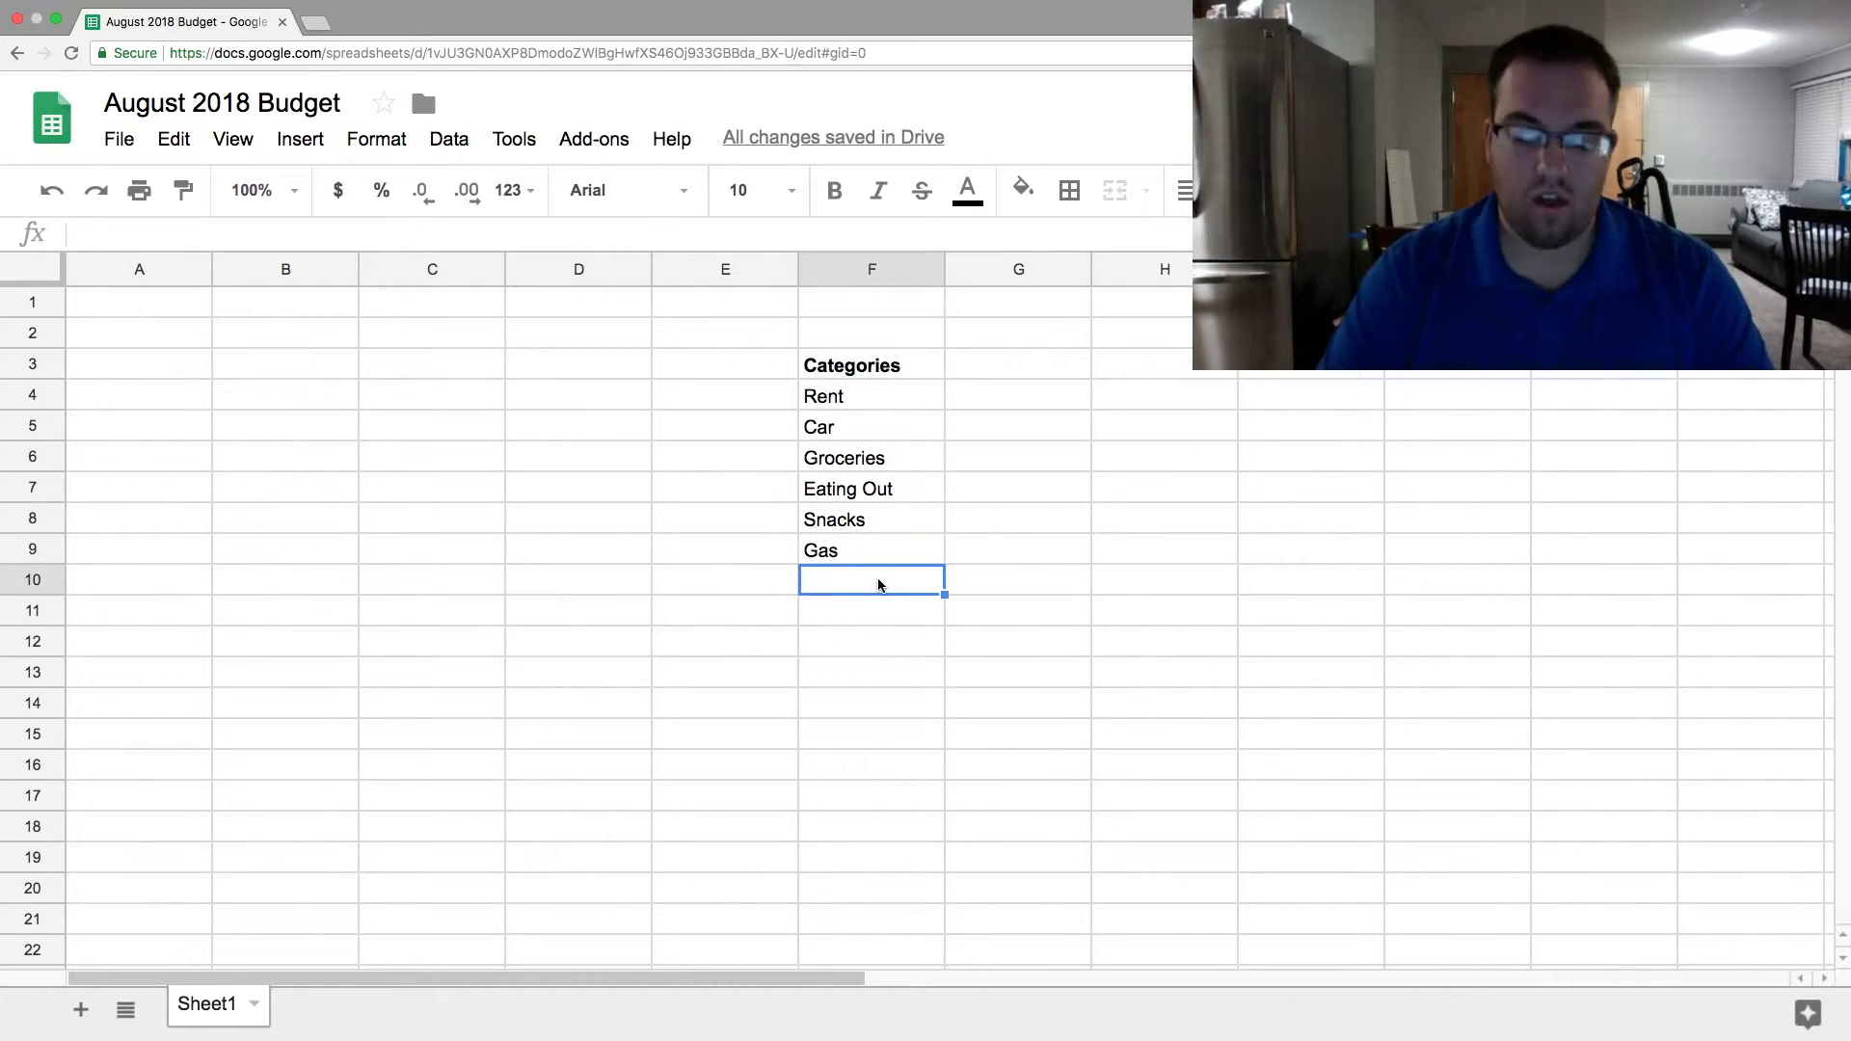
type("ATM")
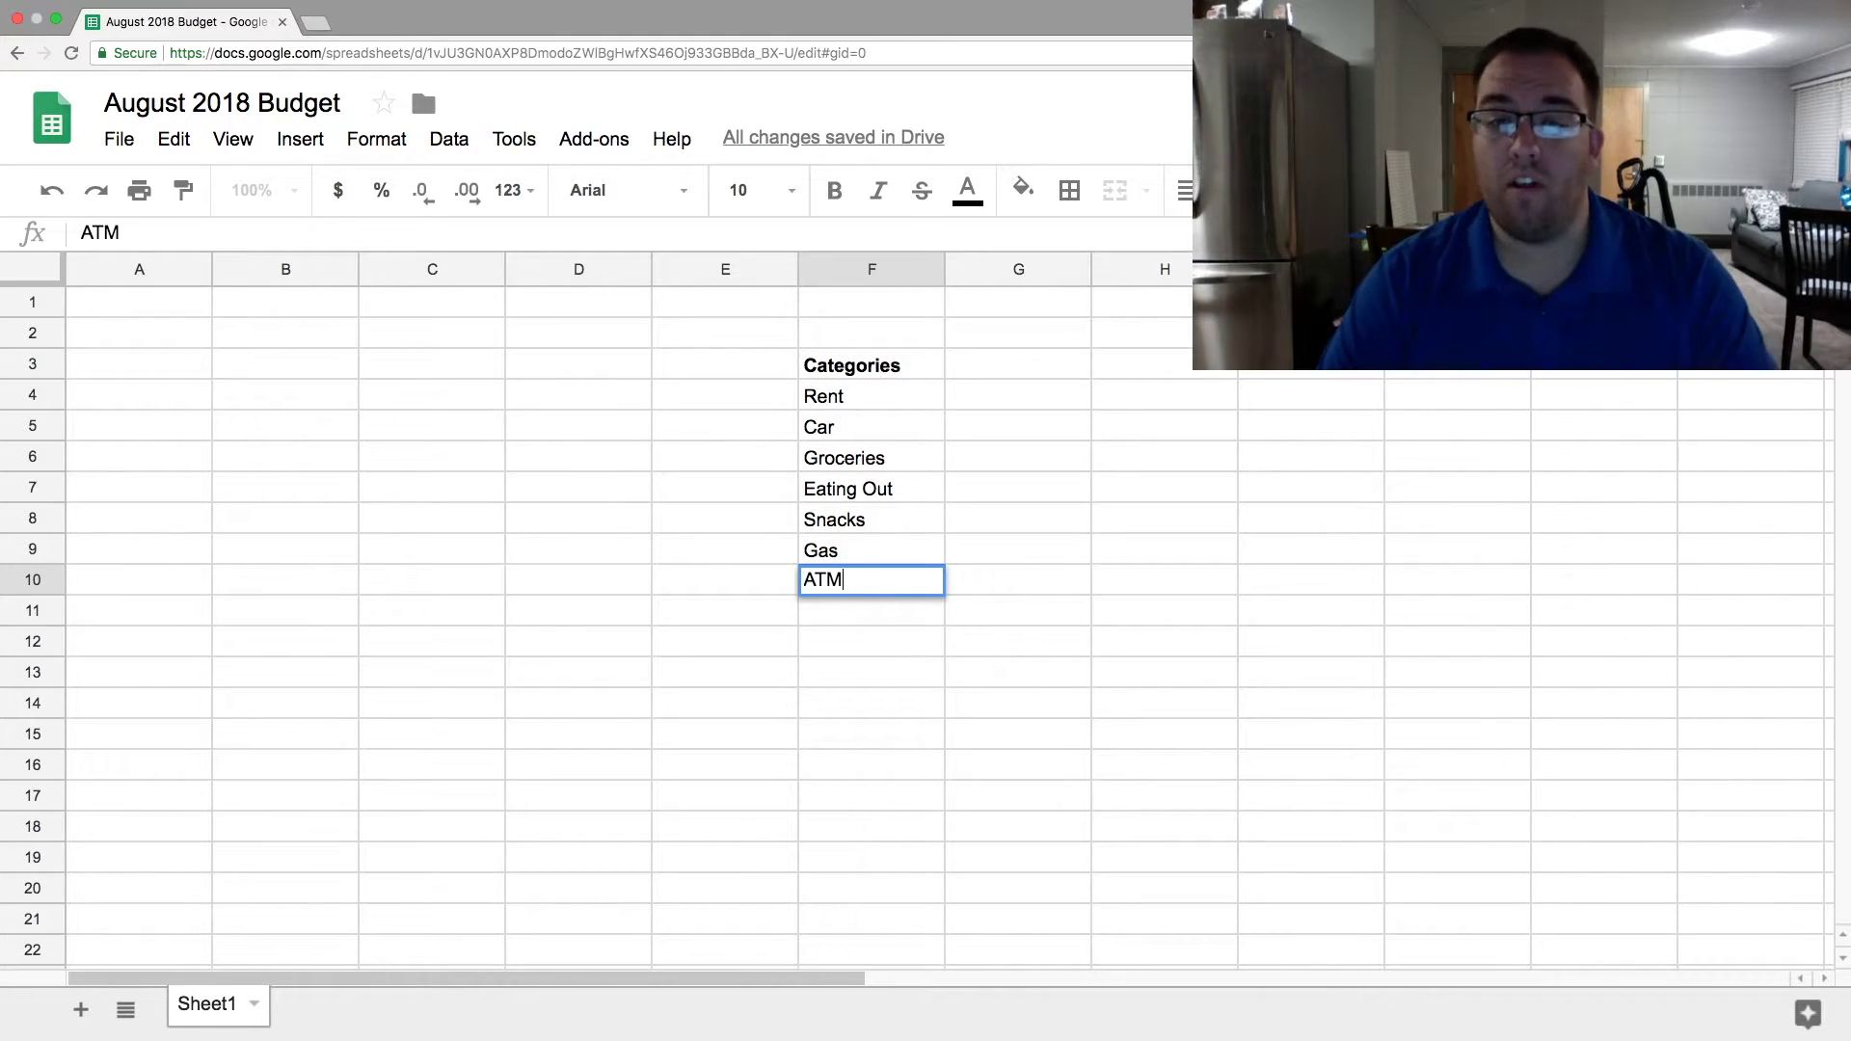
key("Return")
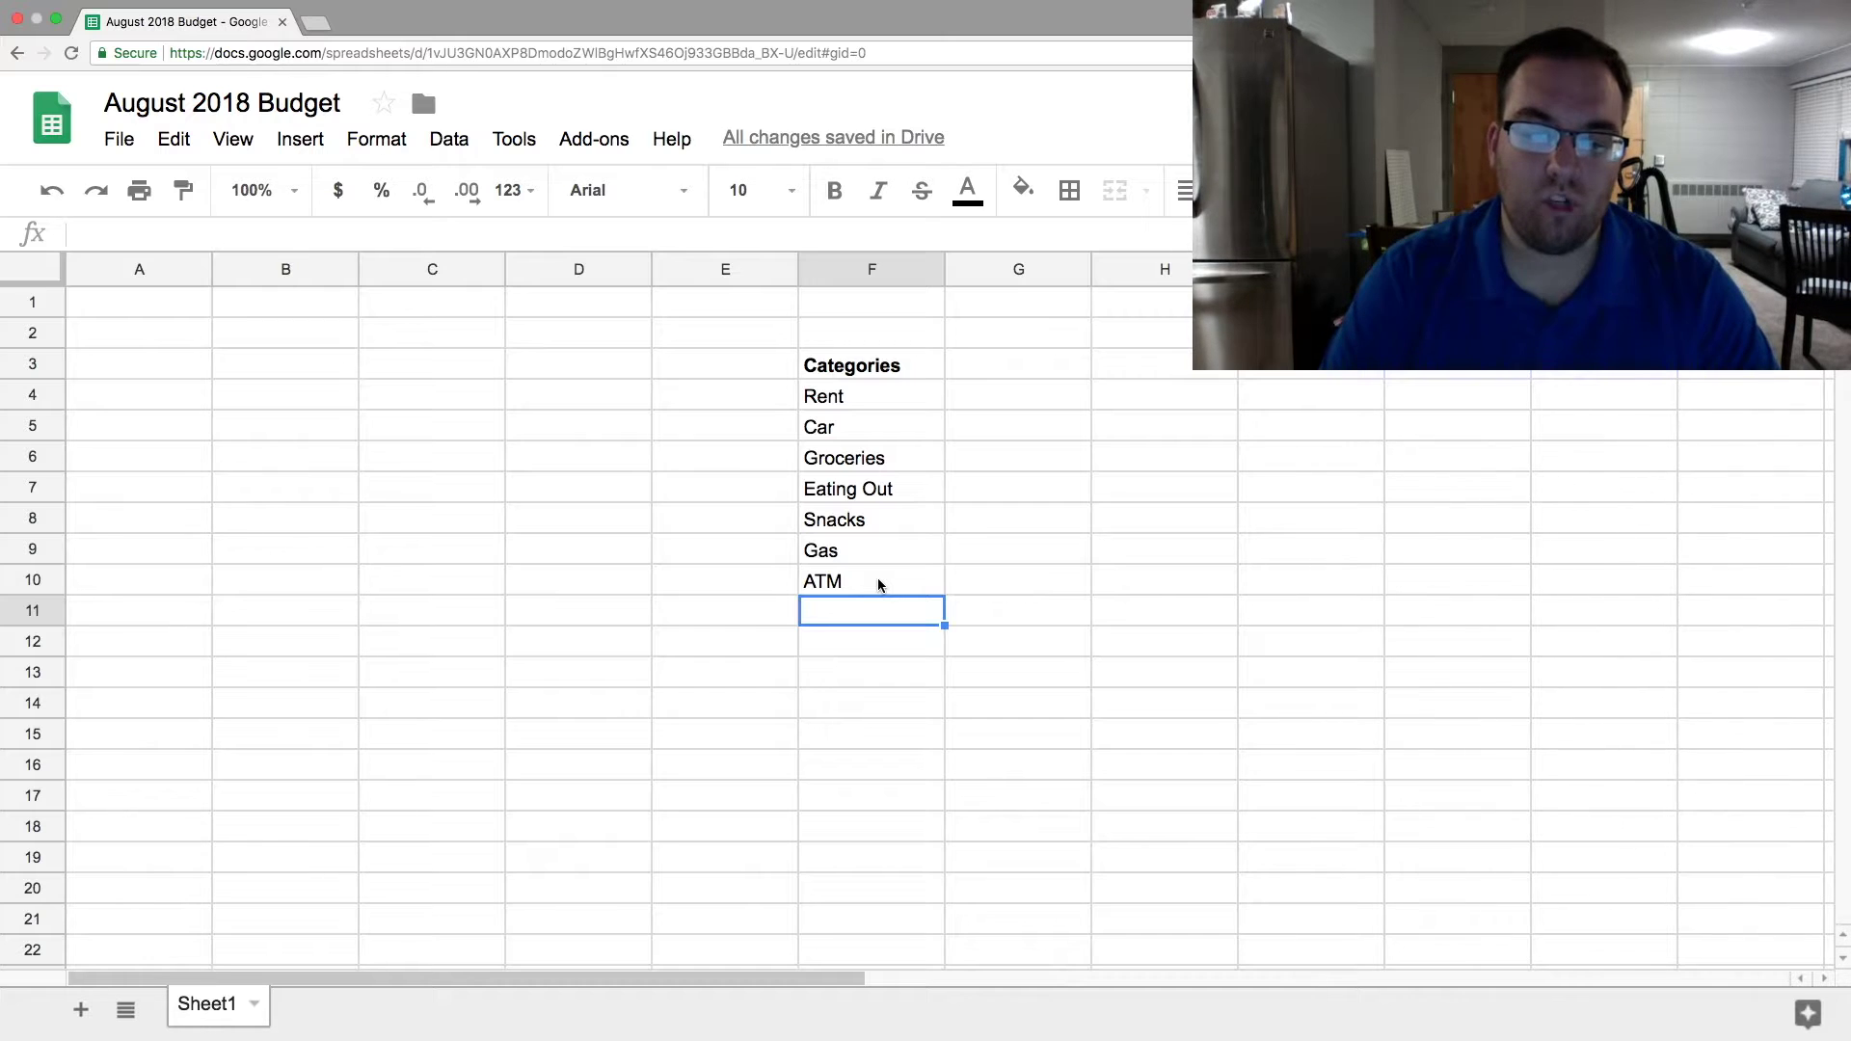
Step: Add the categories Entertainment and Technology in cells F11 and F12, and fill the Entertainment cell with yellow
type("E")
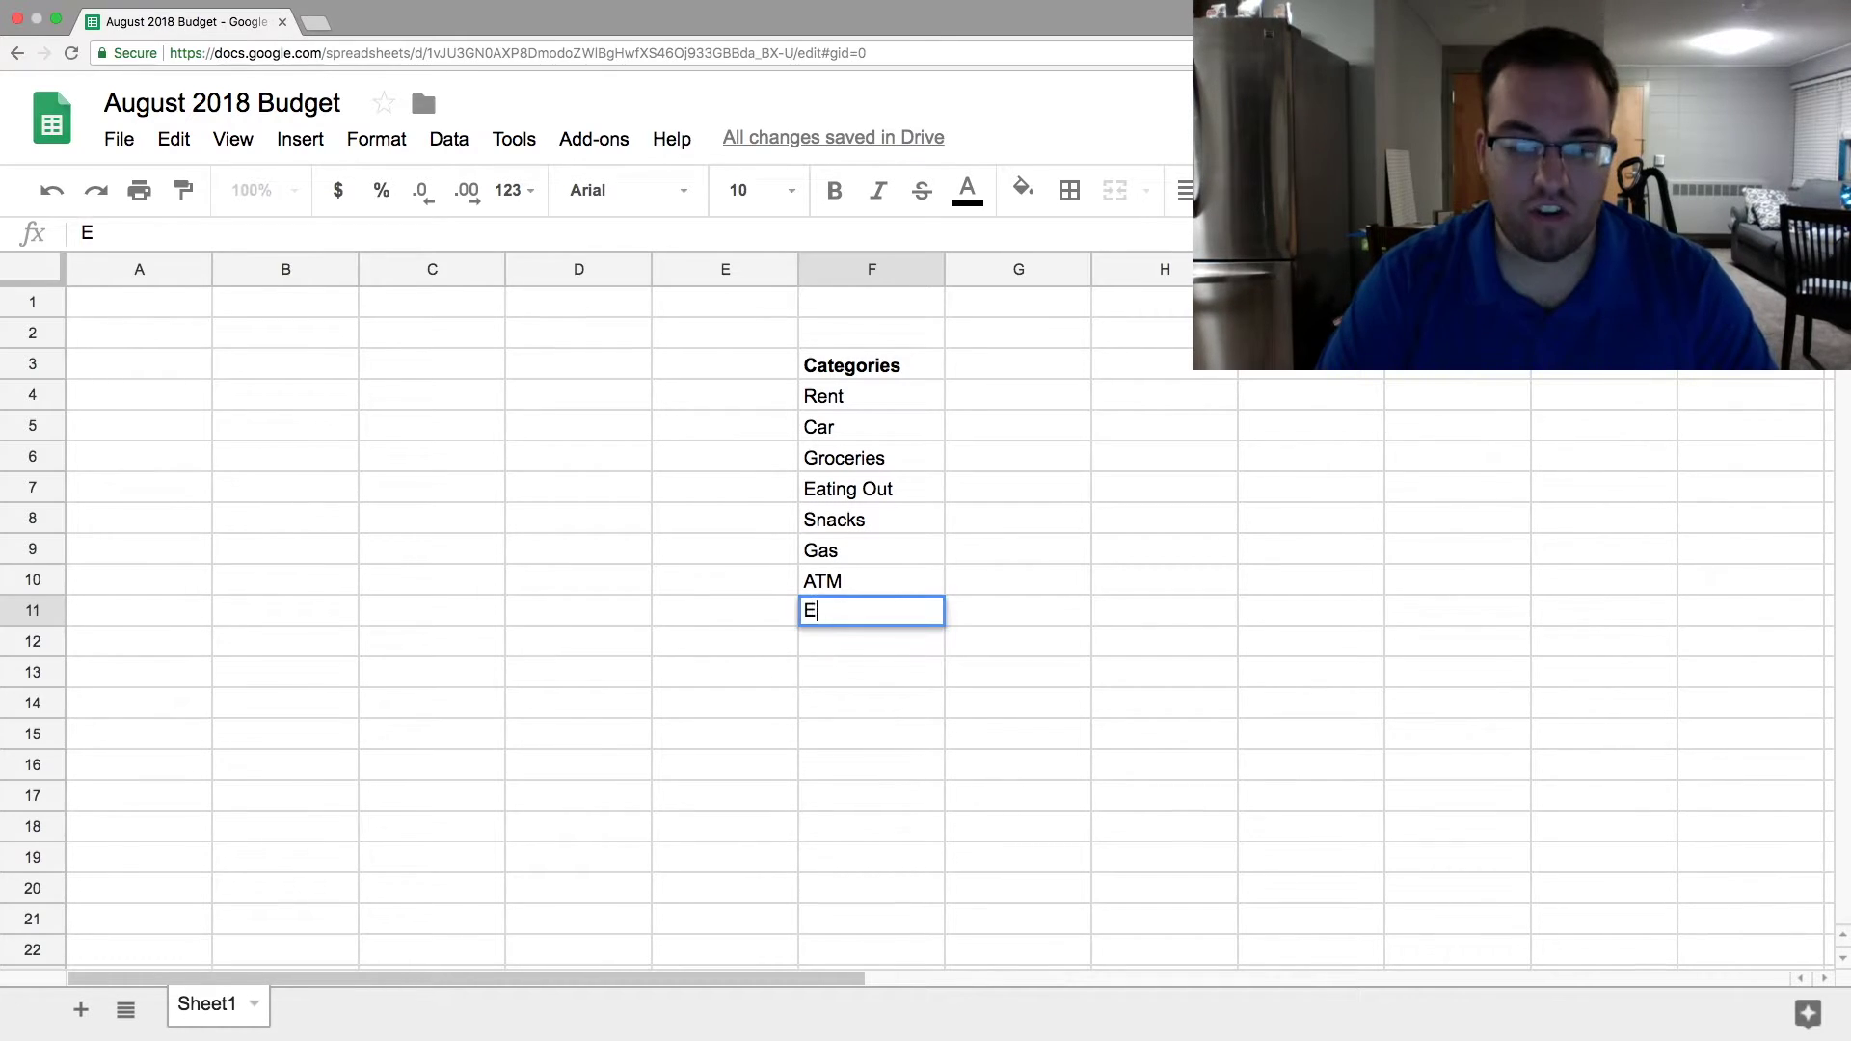
type("ntertainment")
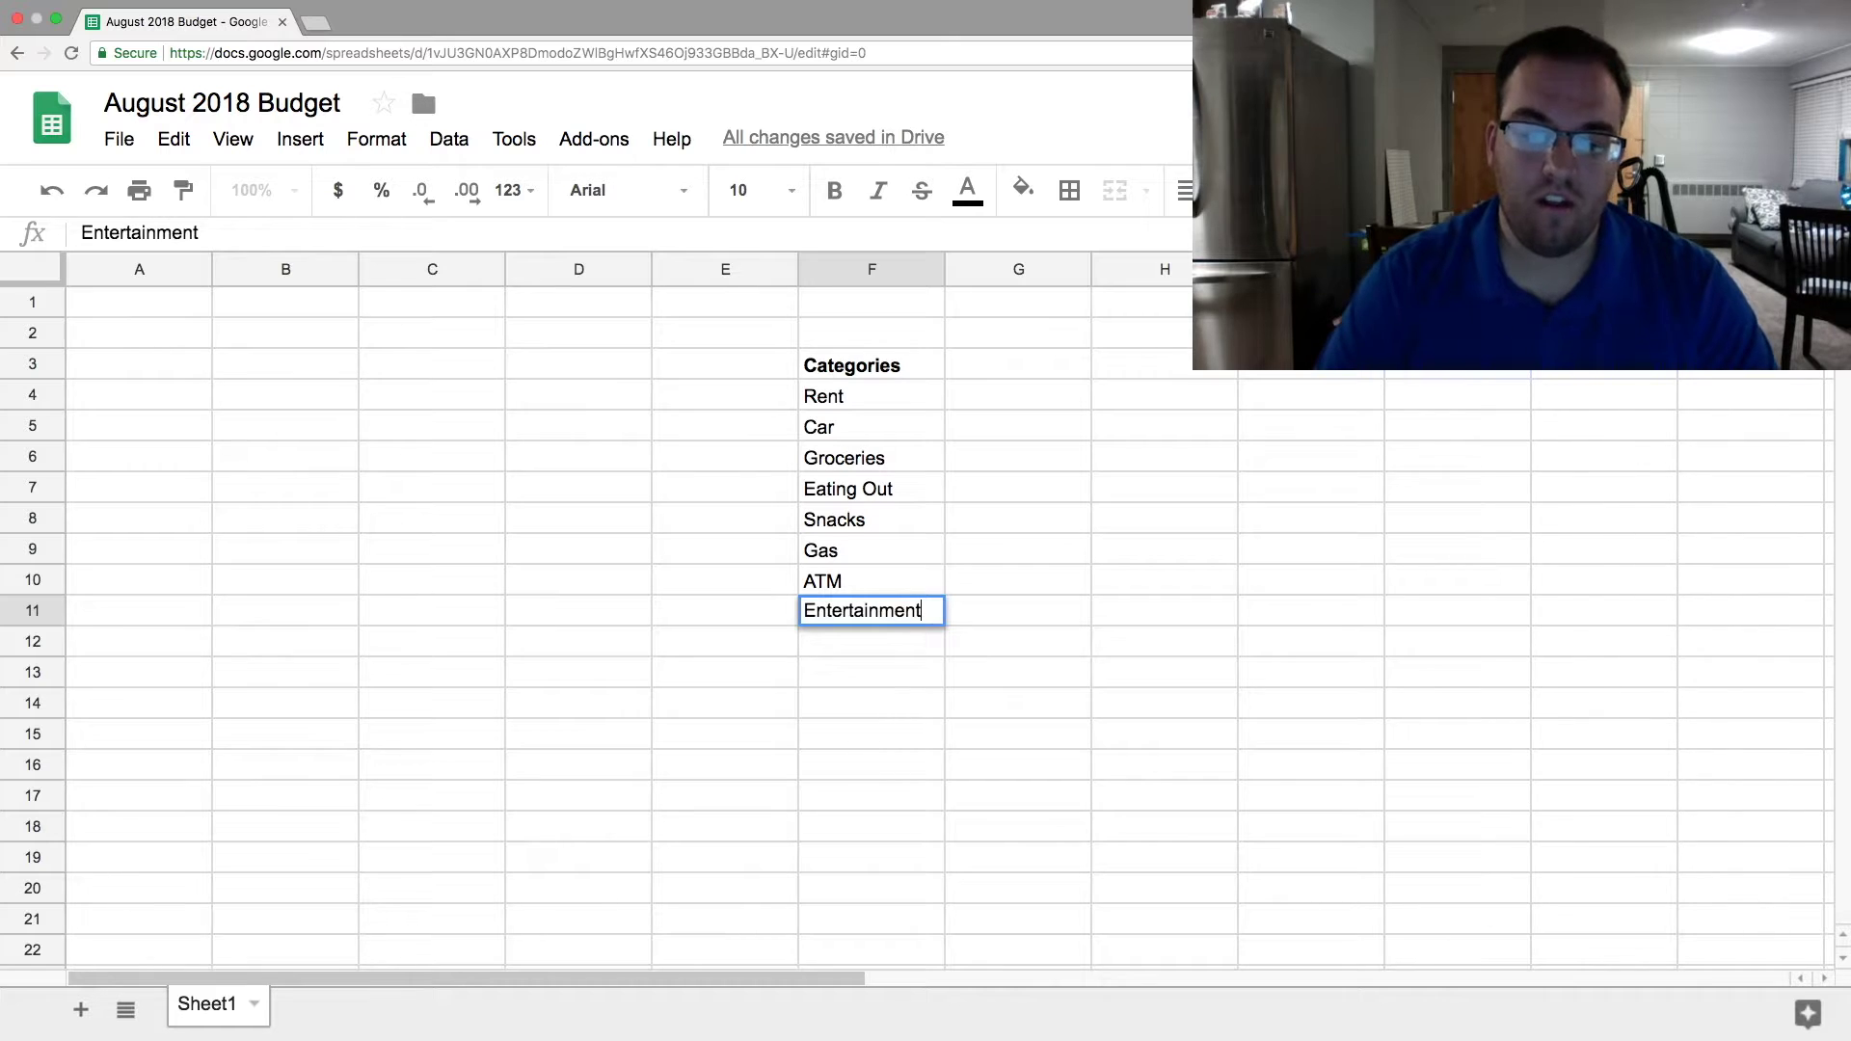
key("Return")
type("Technology")
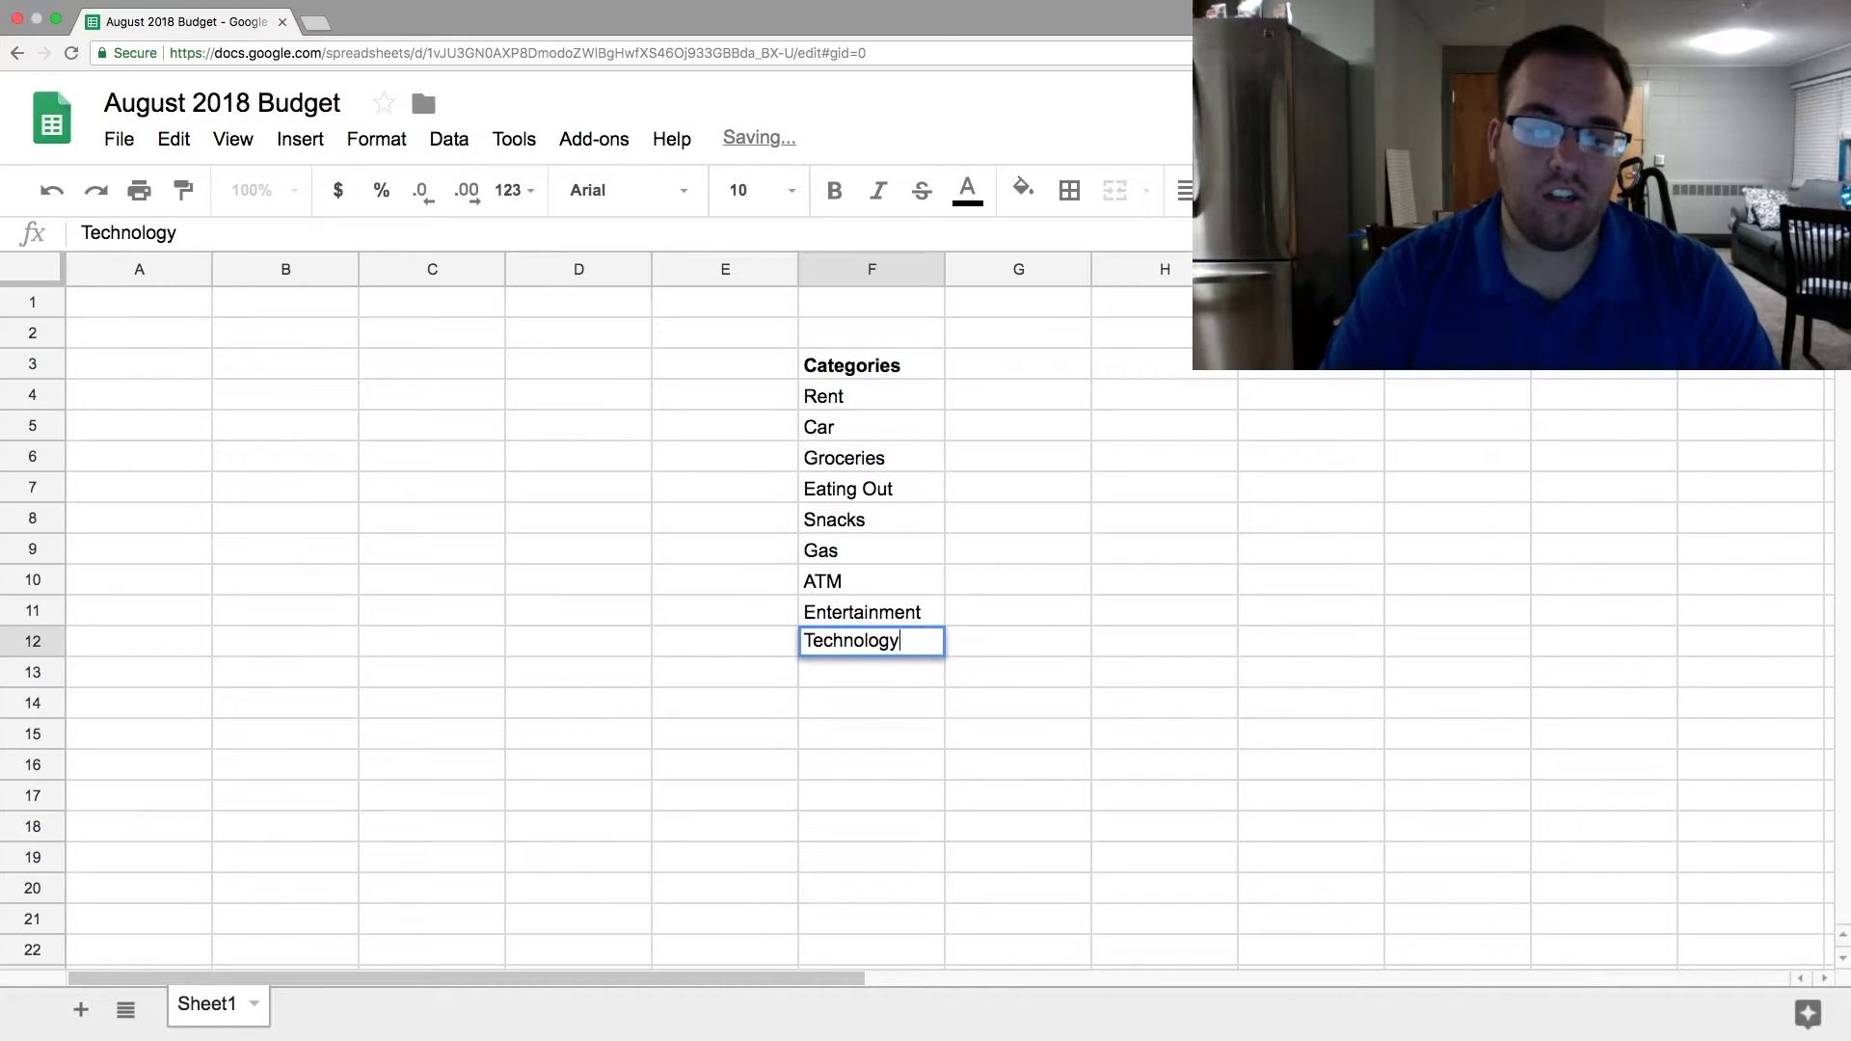
key("Return")
key("Right")
left_click(903, 621)
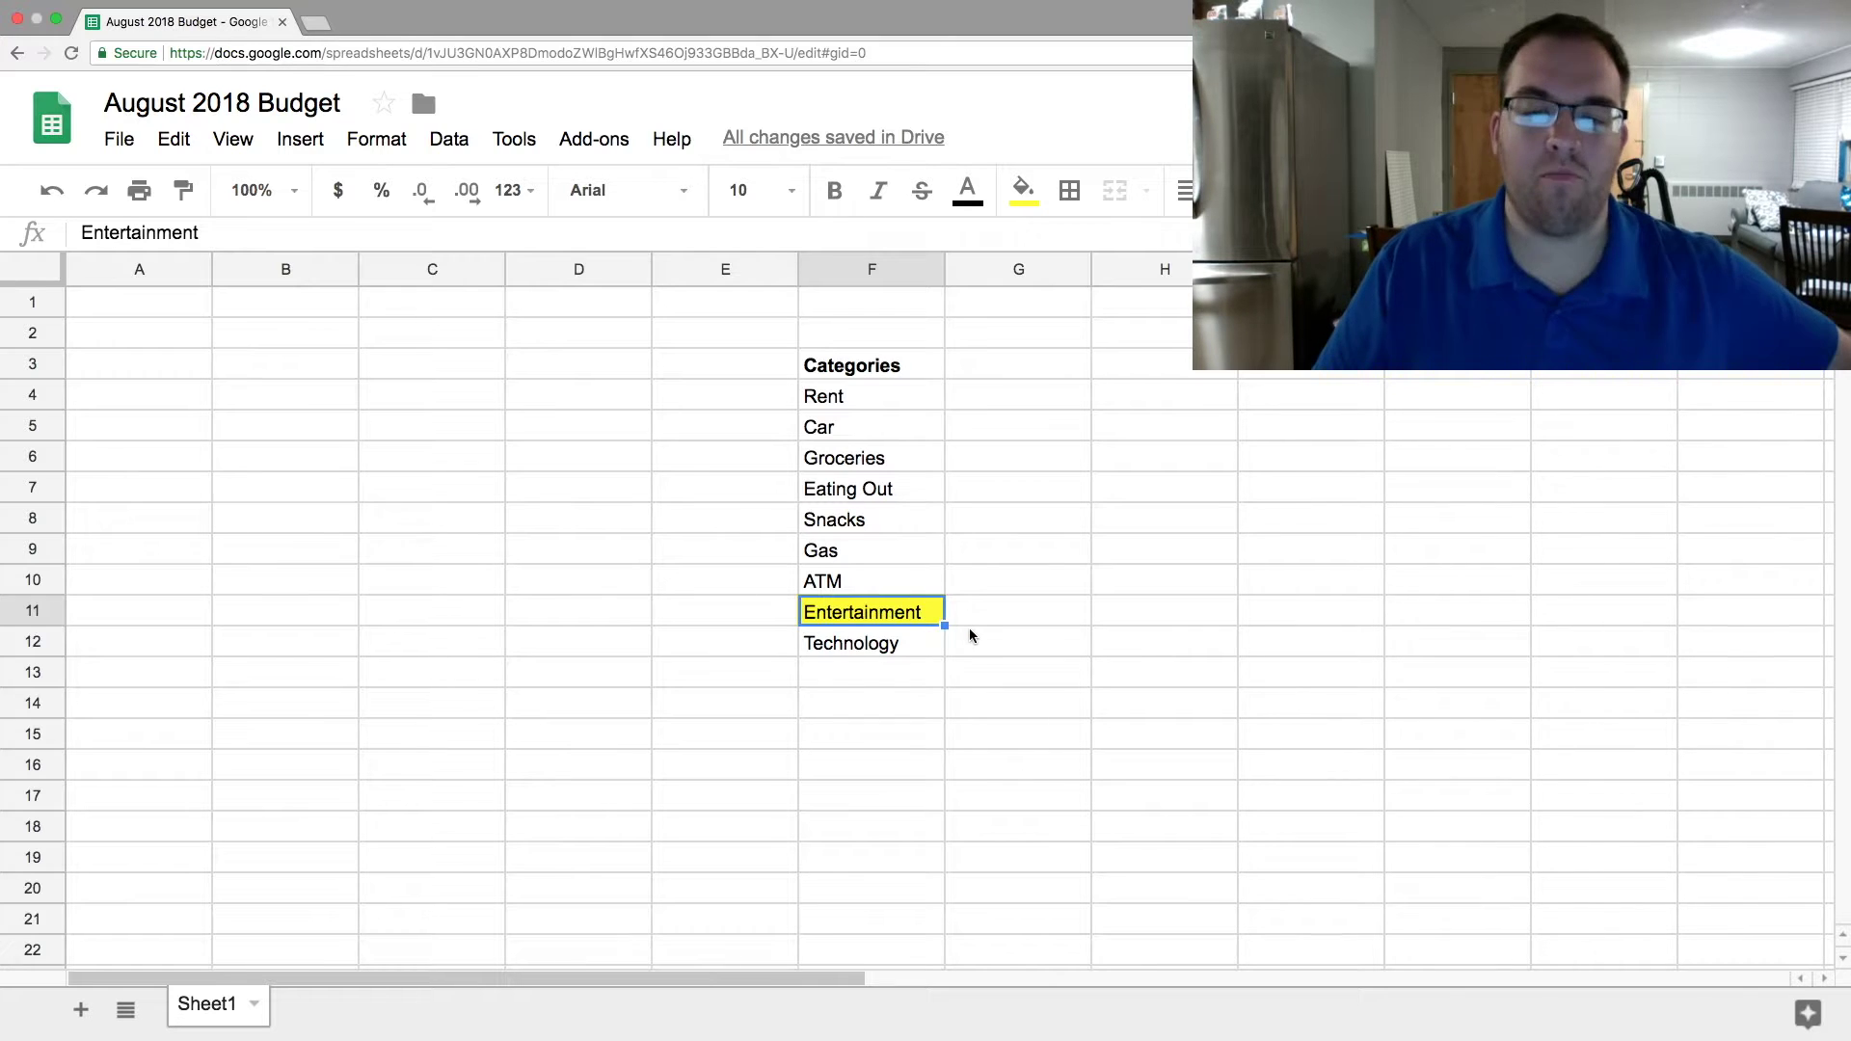
left_click(911, 646)
left_click(903, 617)
left_click(904, 648)
left_click(903, 614)
left_click(904, 652)
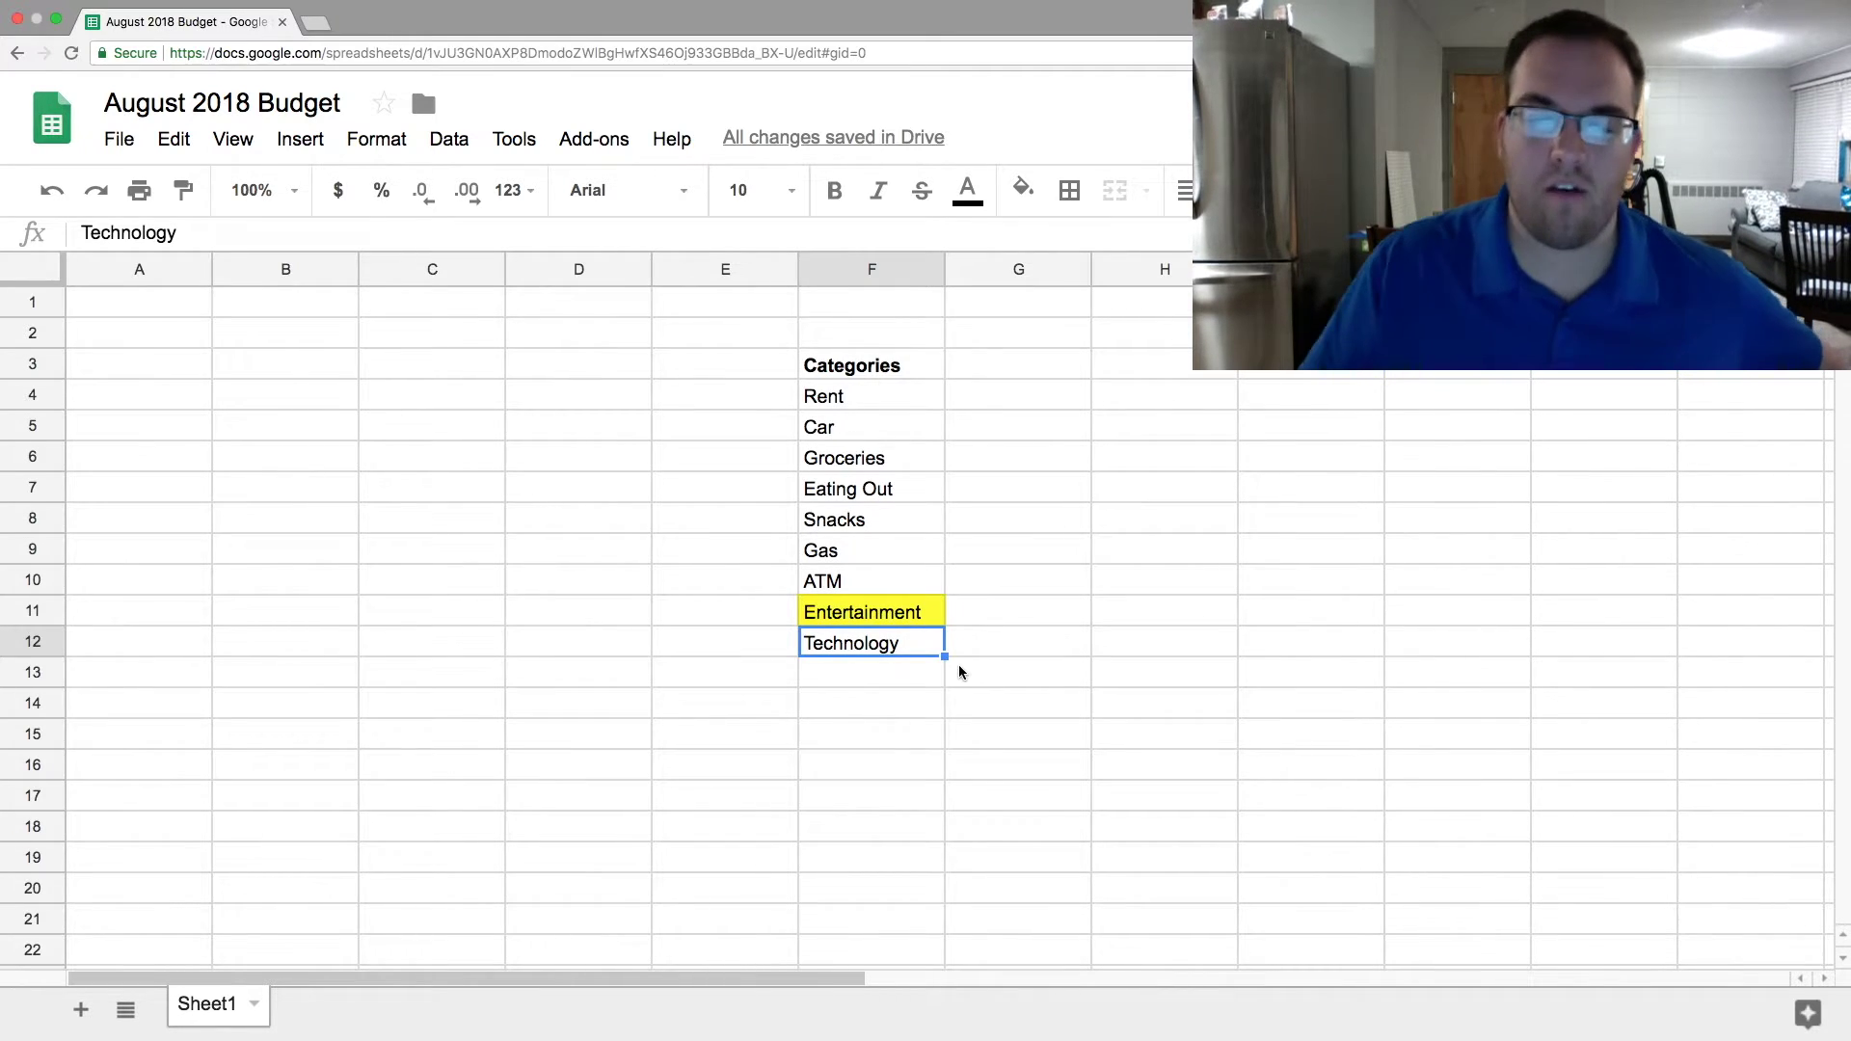
left_click(872, 619)
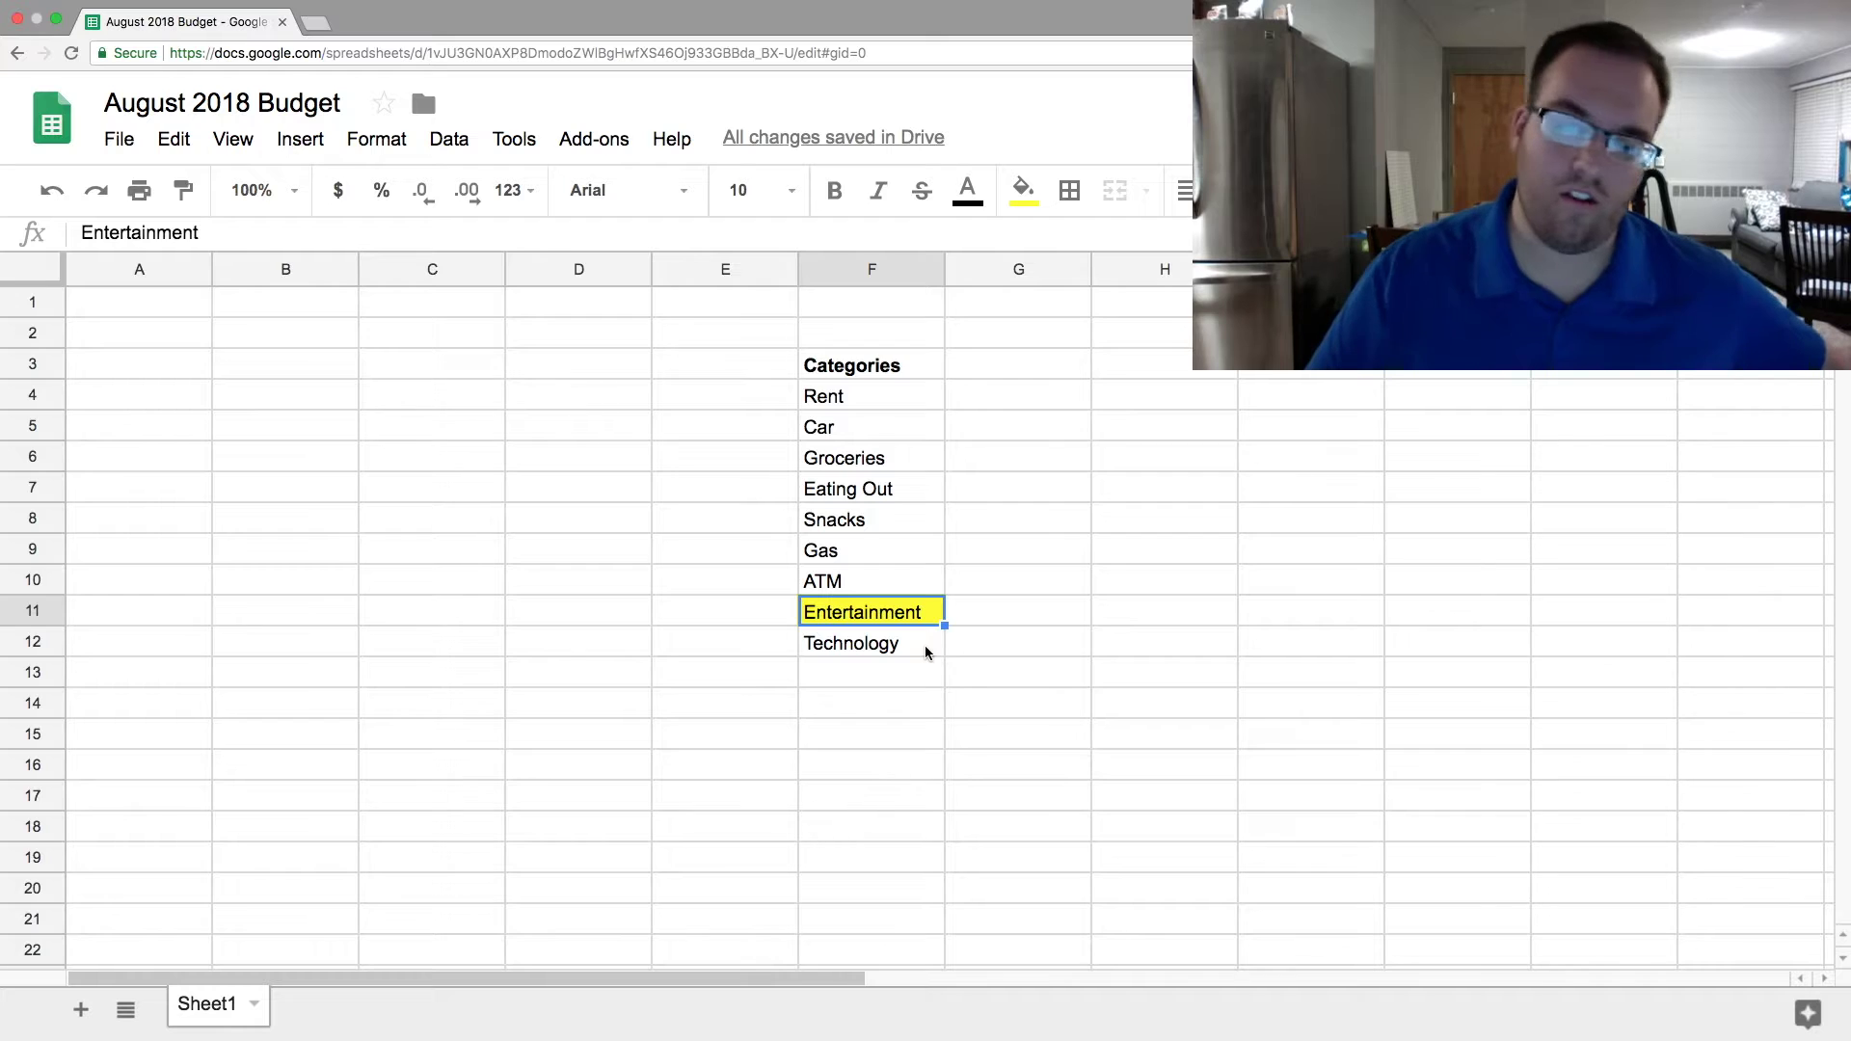
left_click(985, 729)
left_click(922, 674)
left_click(895, 615)
Step: Add the categories Cell Phone, Gifts and Haircut in cells F13 to F15, below Technology
left_click(864, 674)
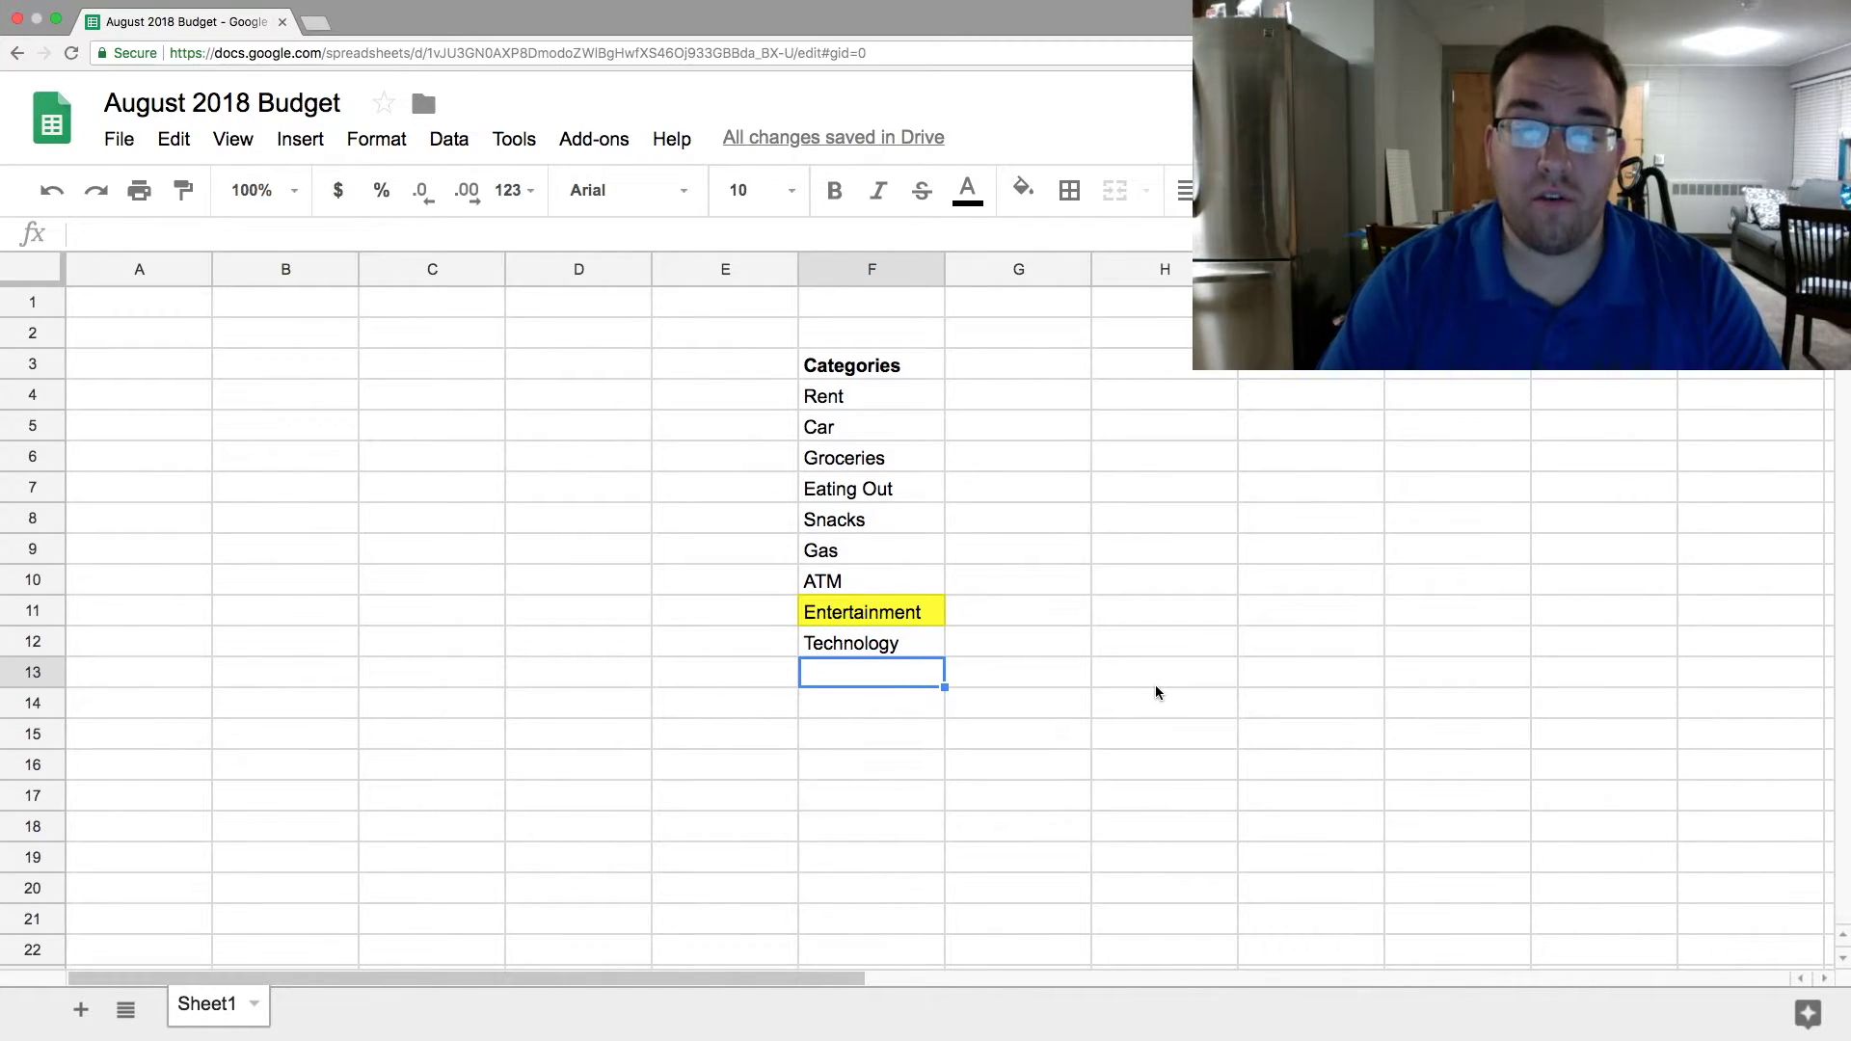
type("Cell Ph")
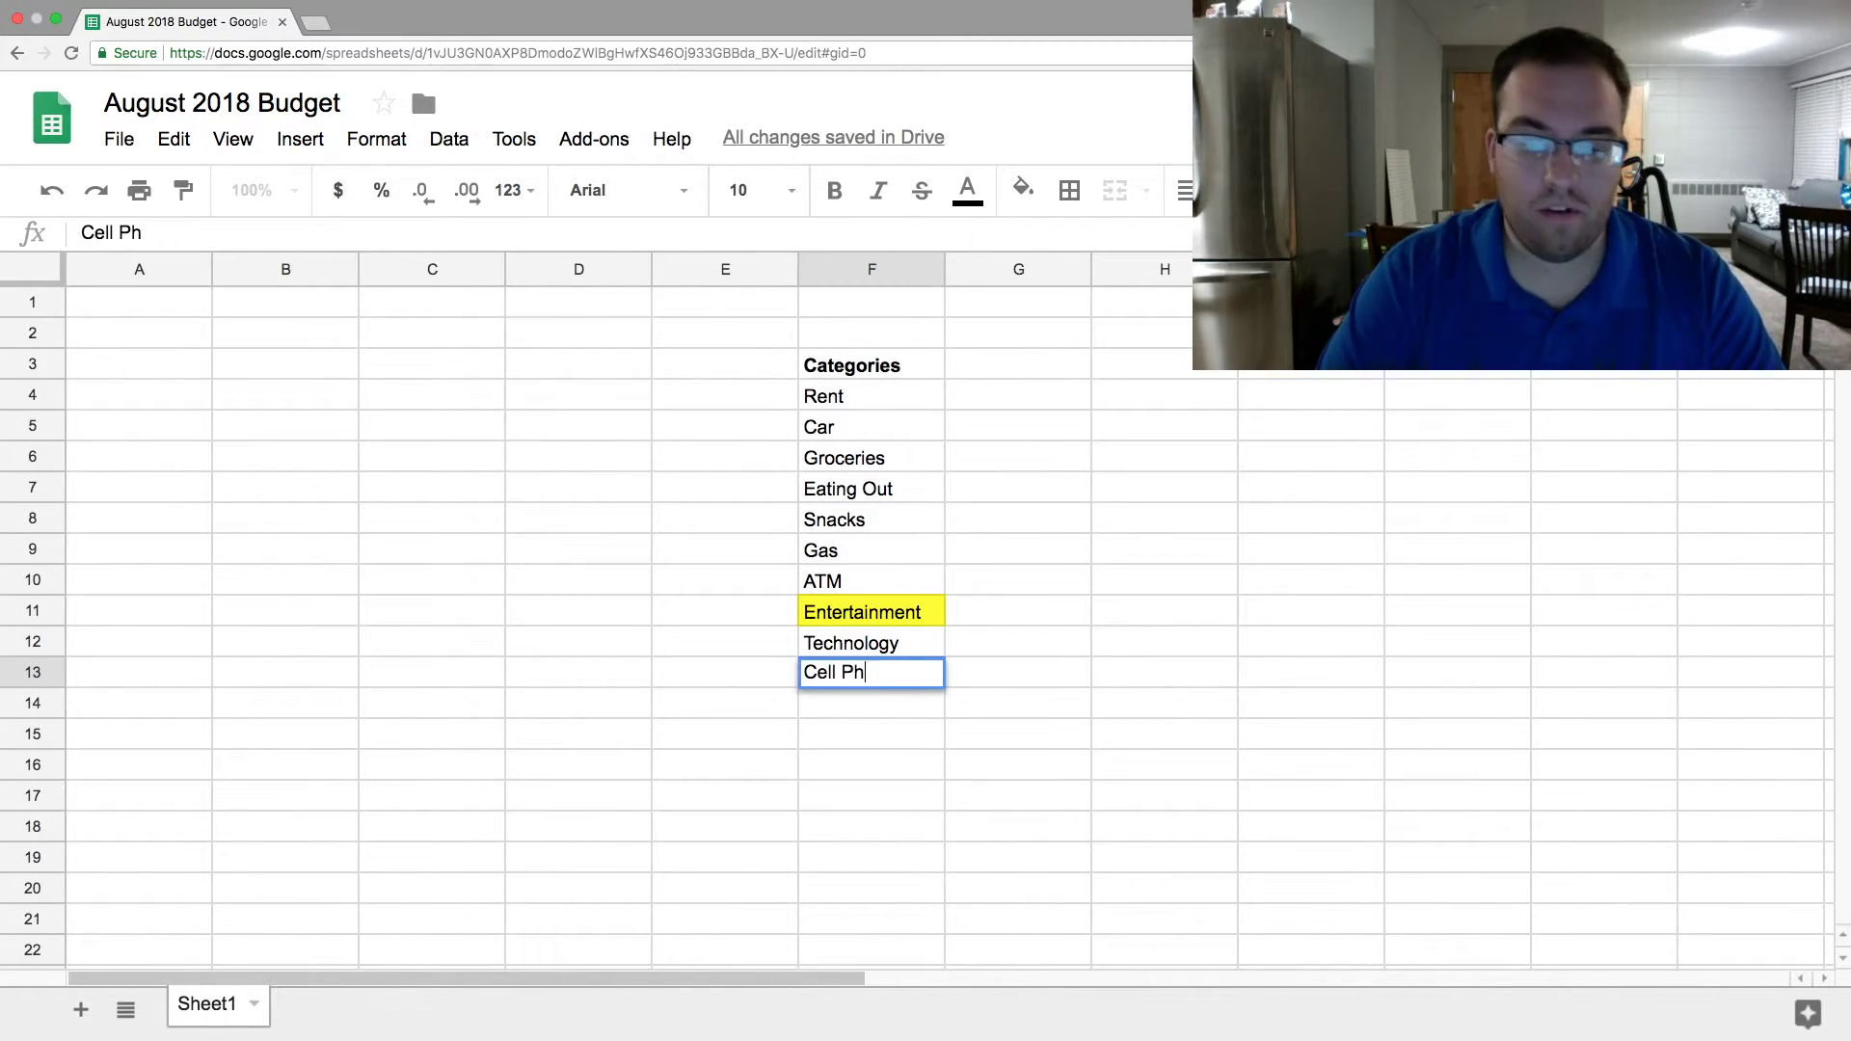
type("one")
key("Return")
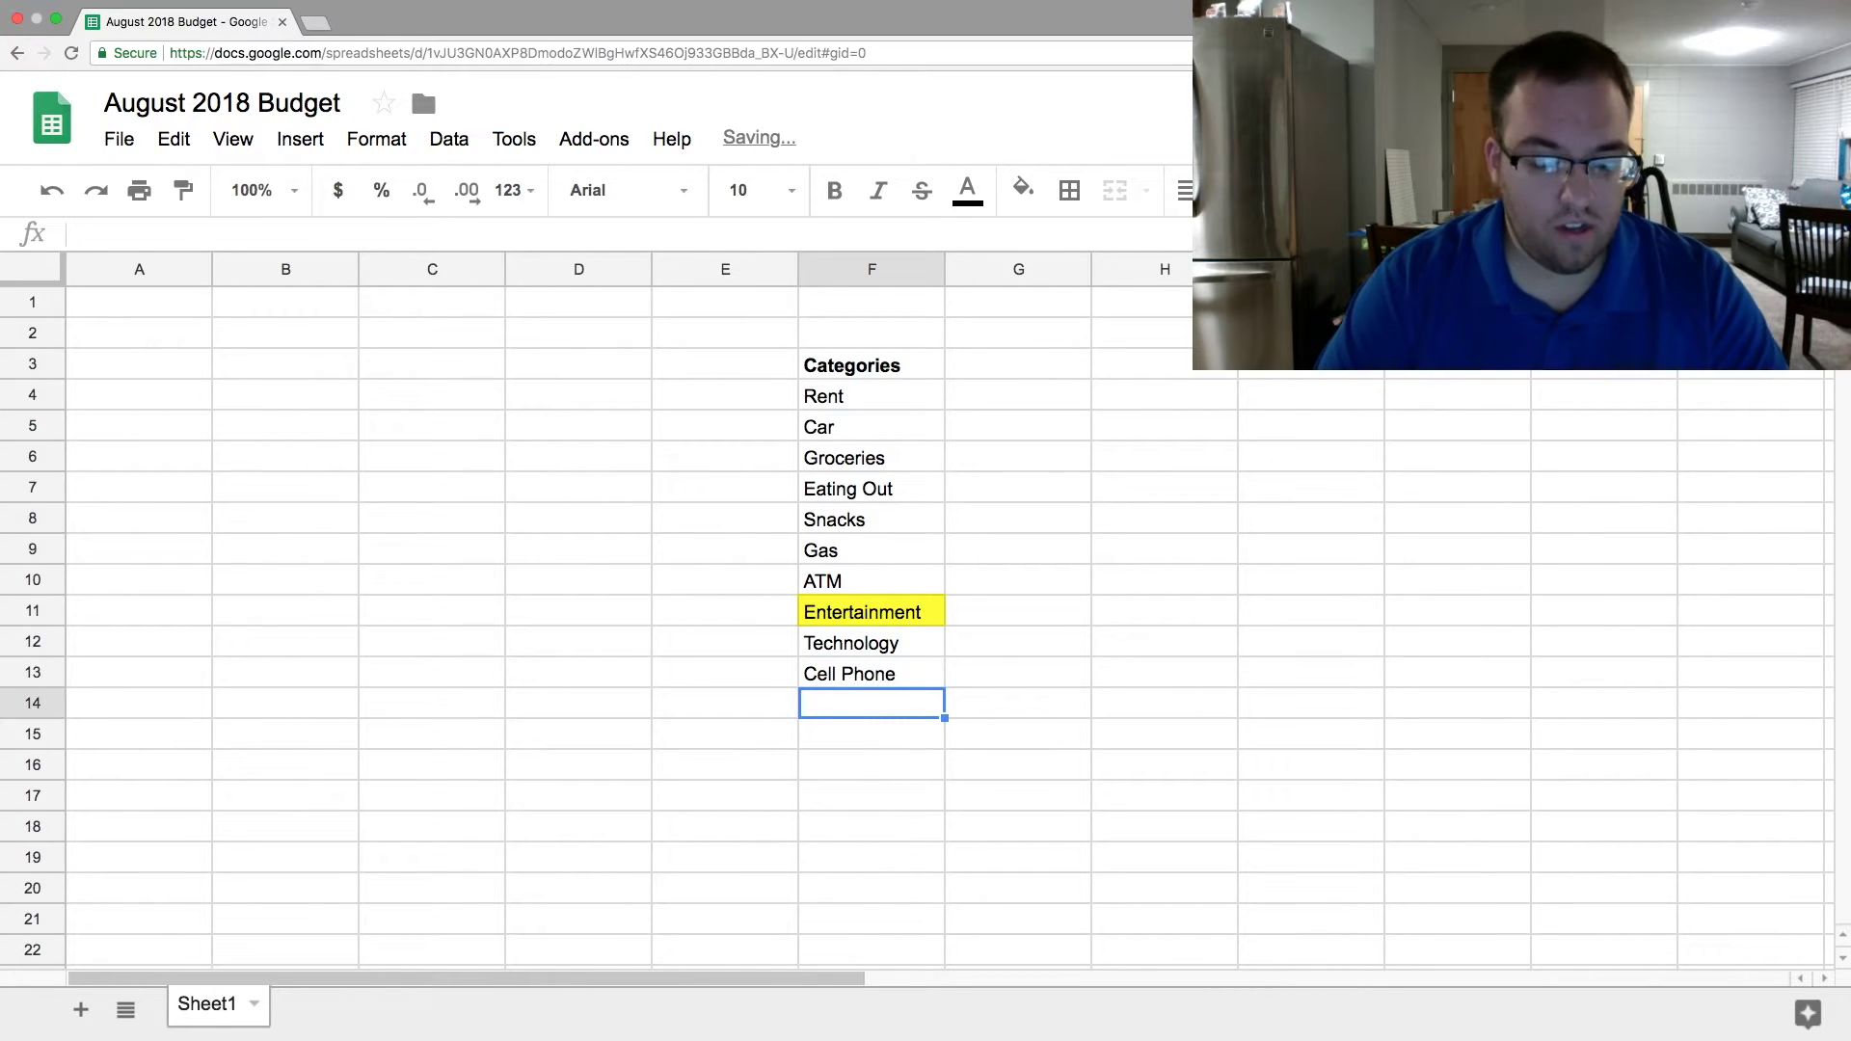
type("Gifts")
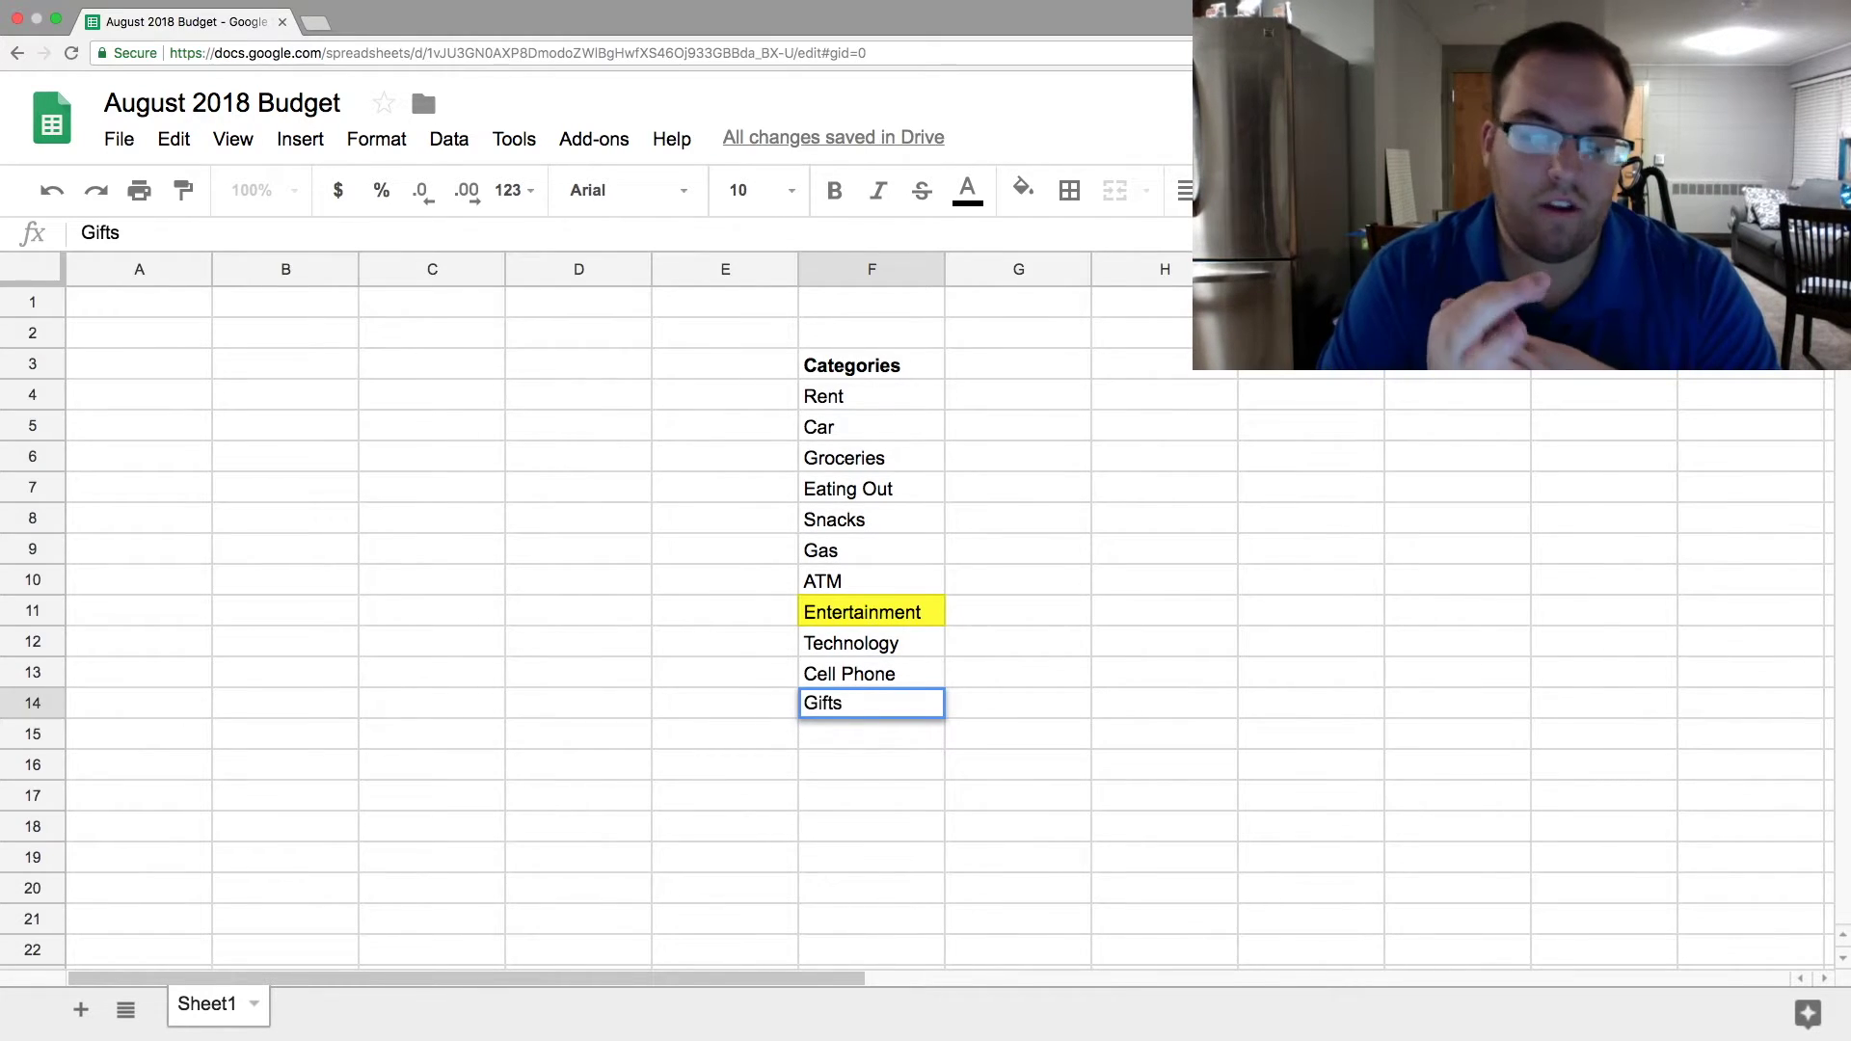
key("Return")
type("Haircut")
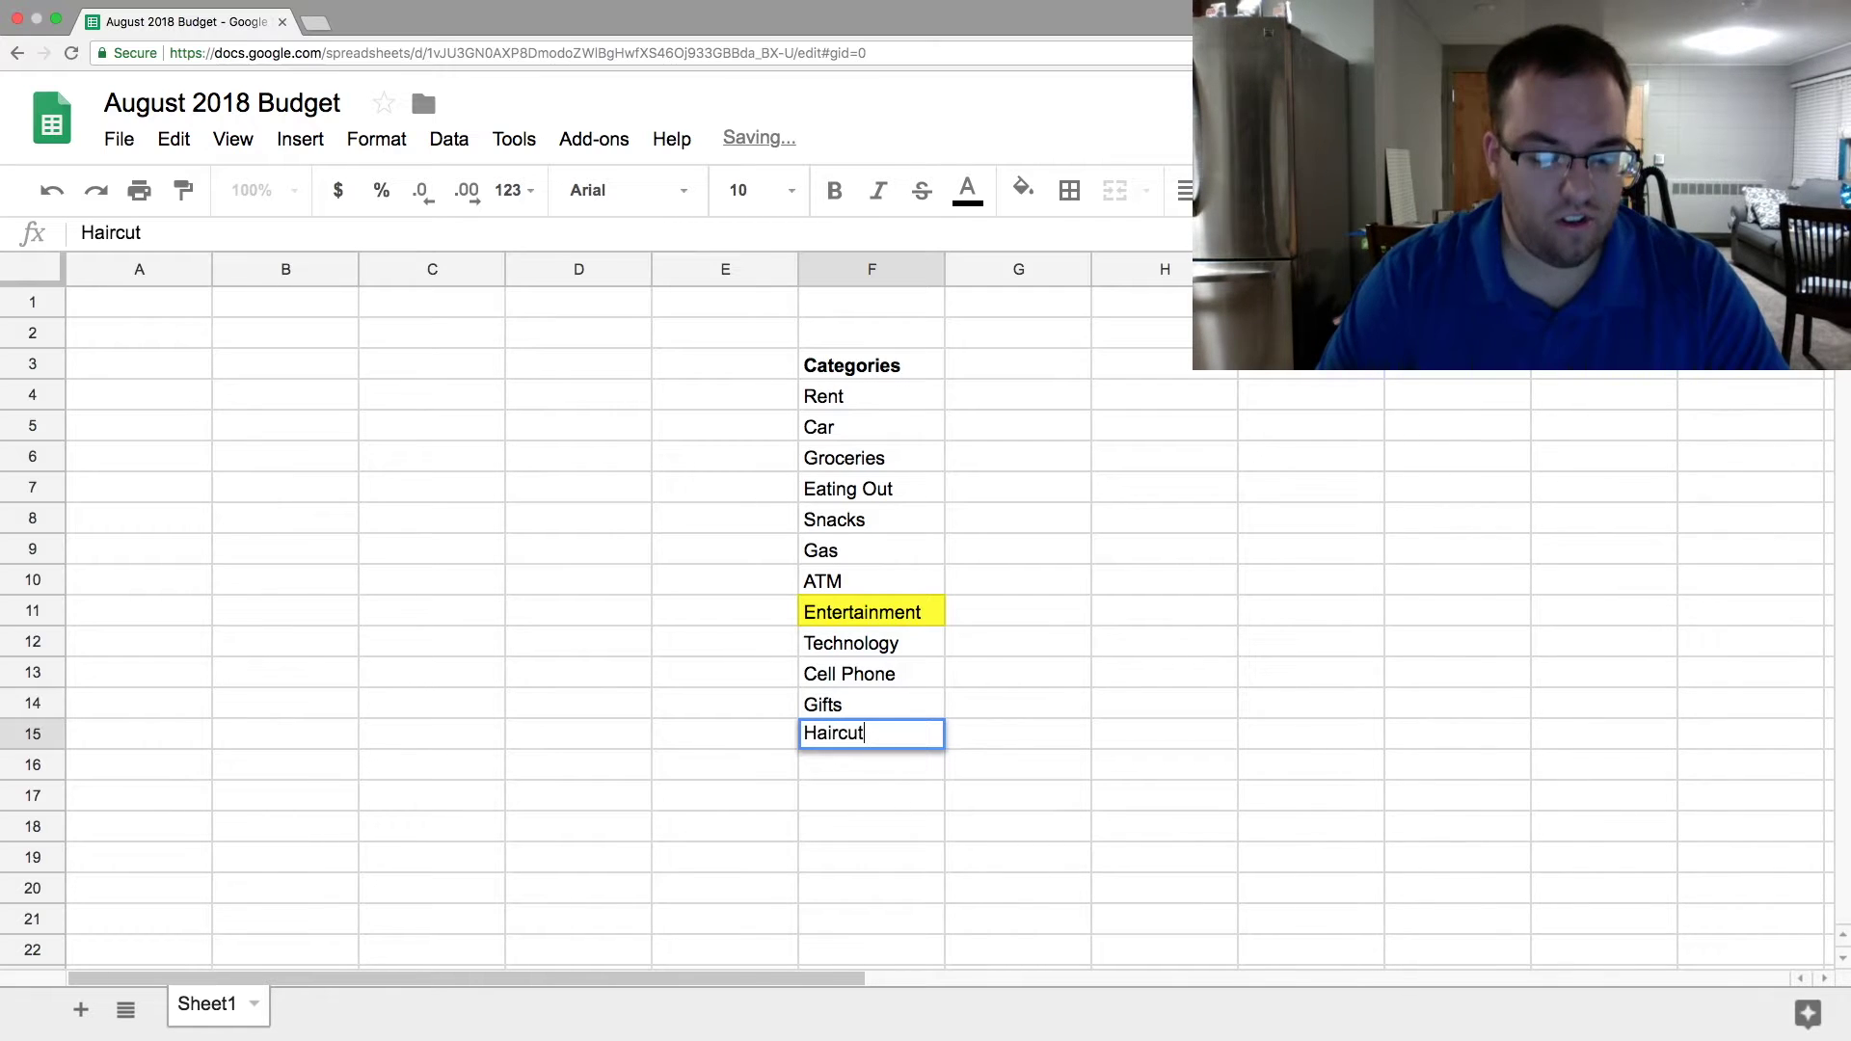
key("Return")
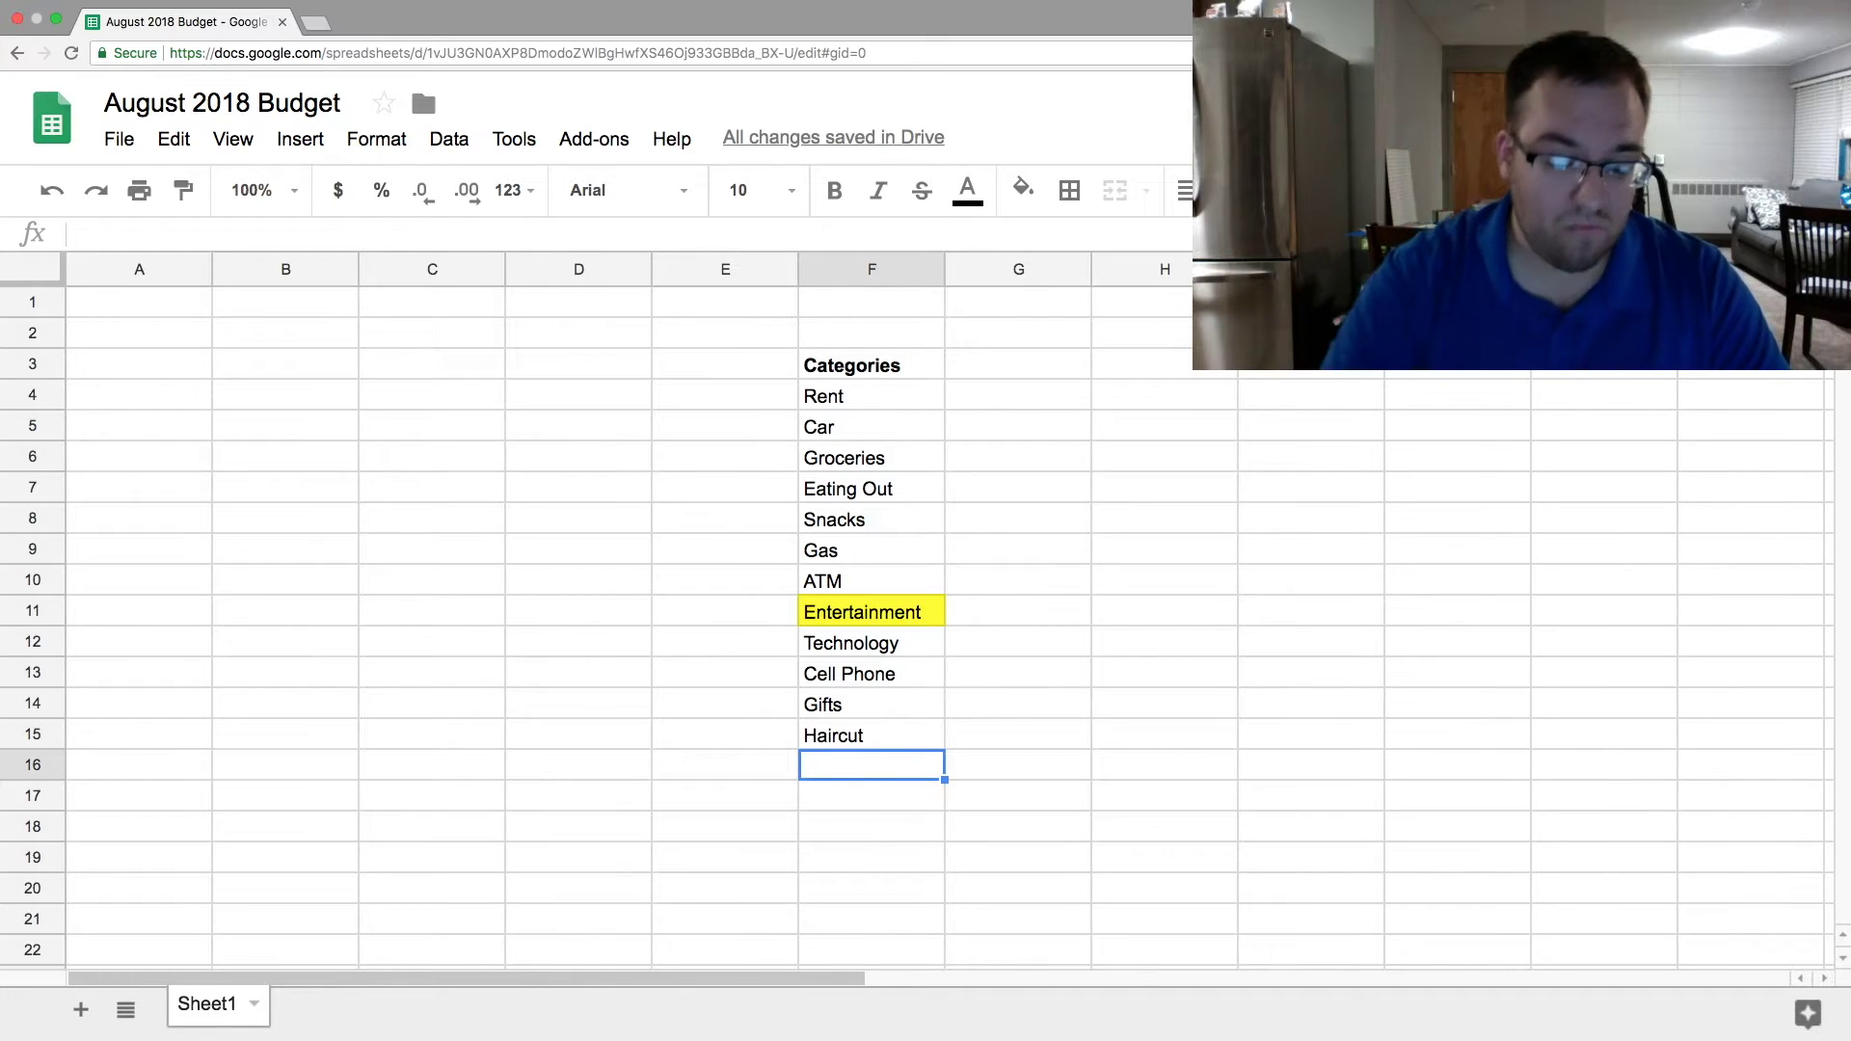
Step: Add the category Health/Doctor/Rx in cell F16, below Haircut
type("Health")
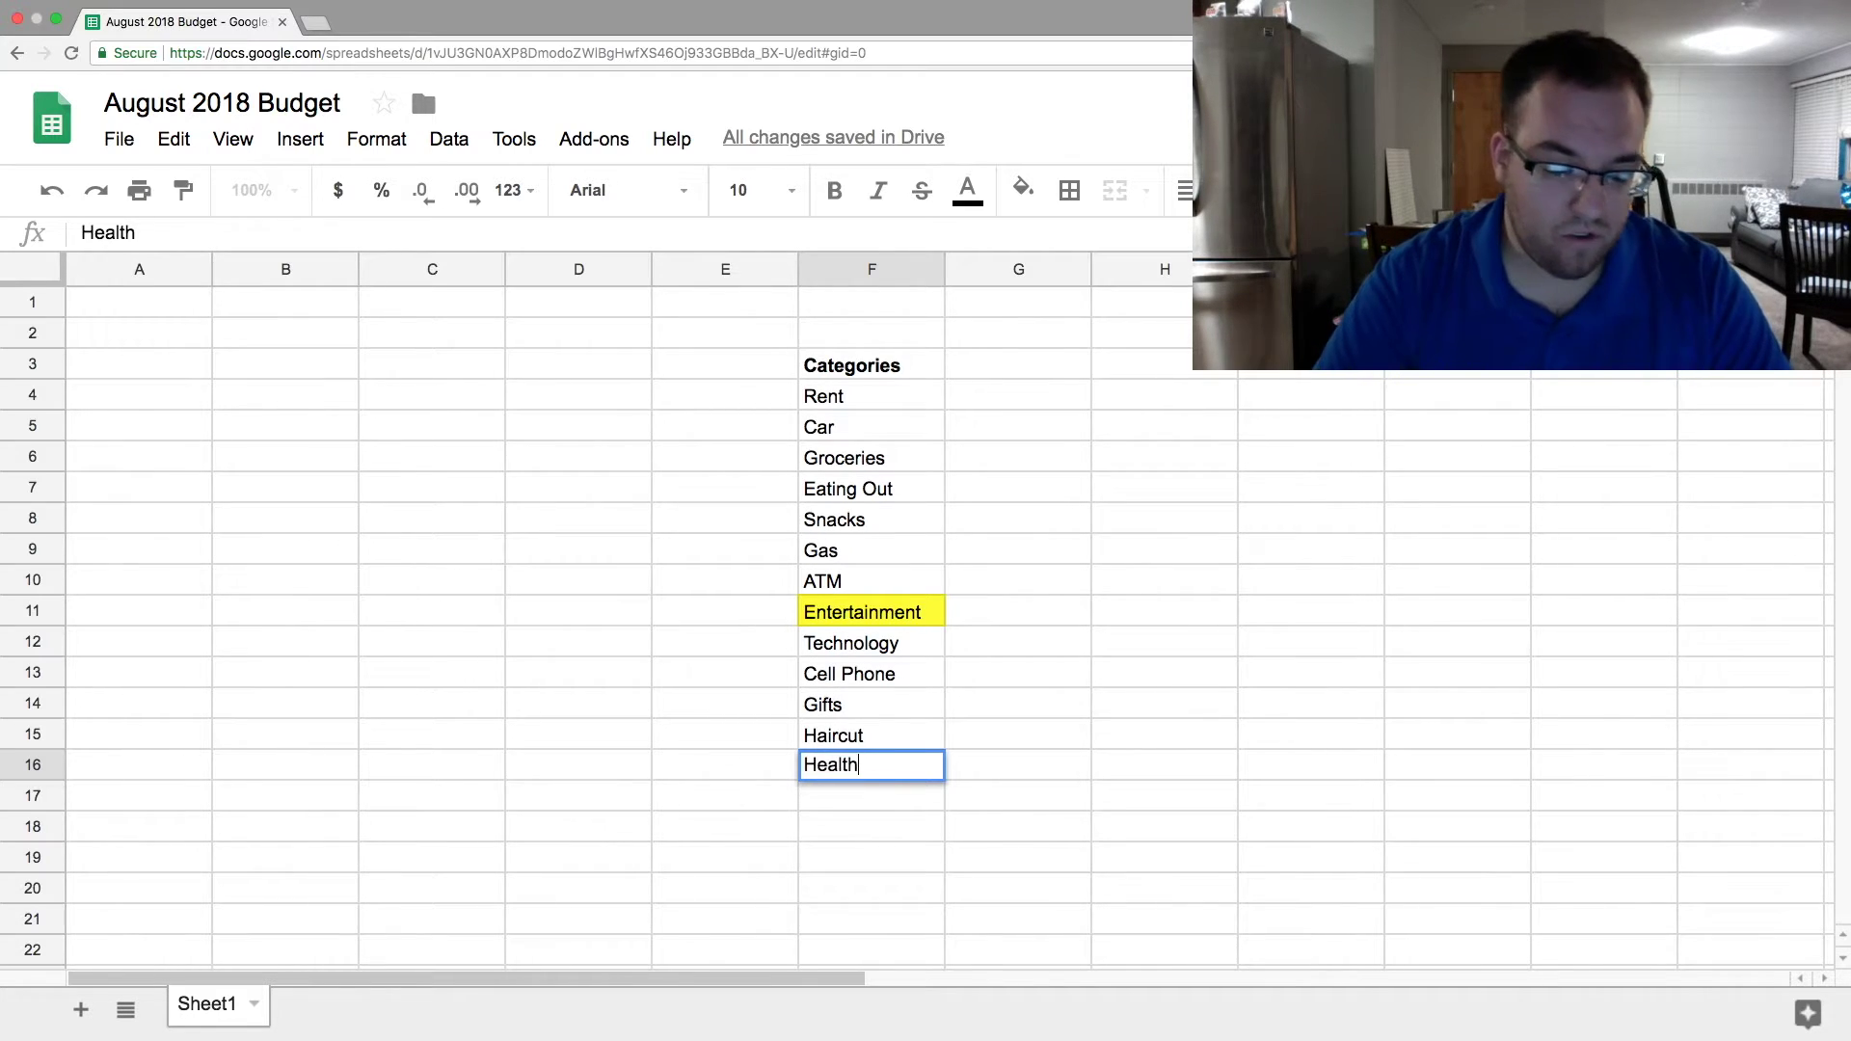
type("/Doc")
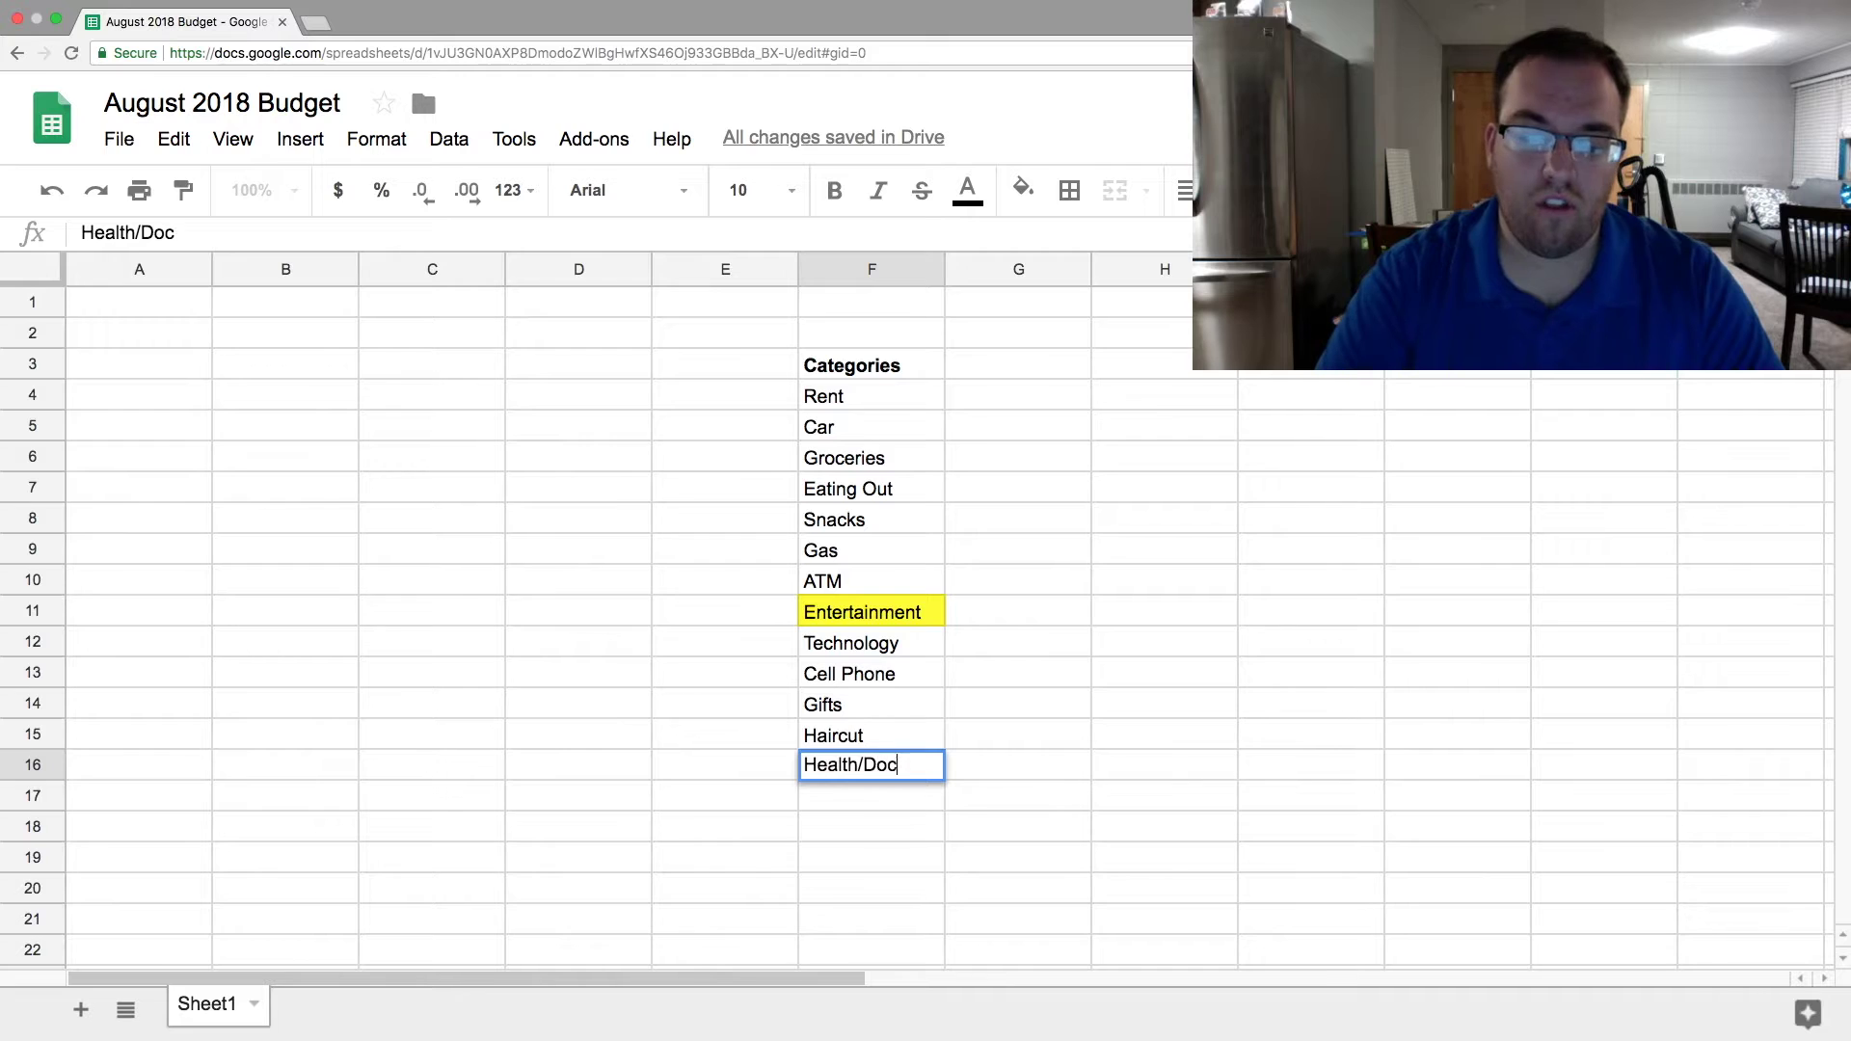
type("tor/Rx")
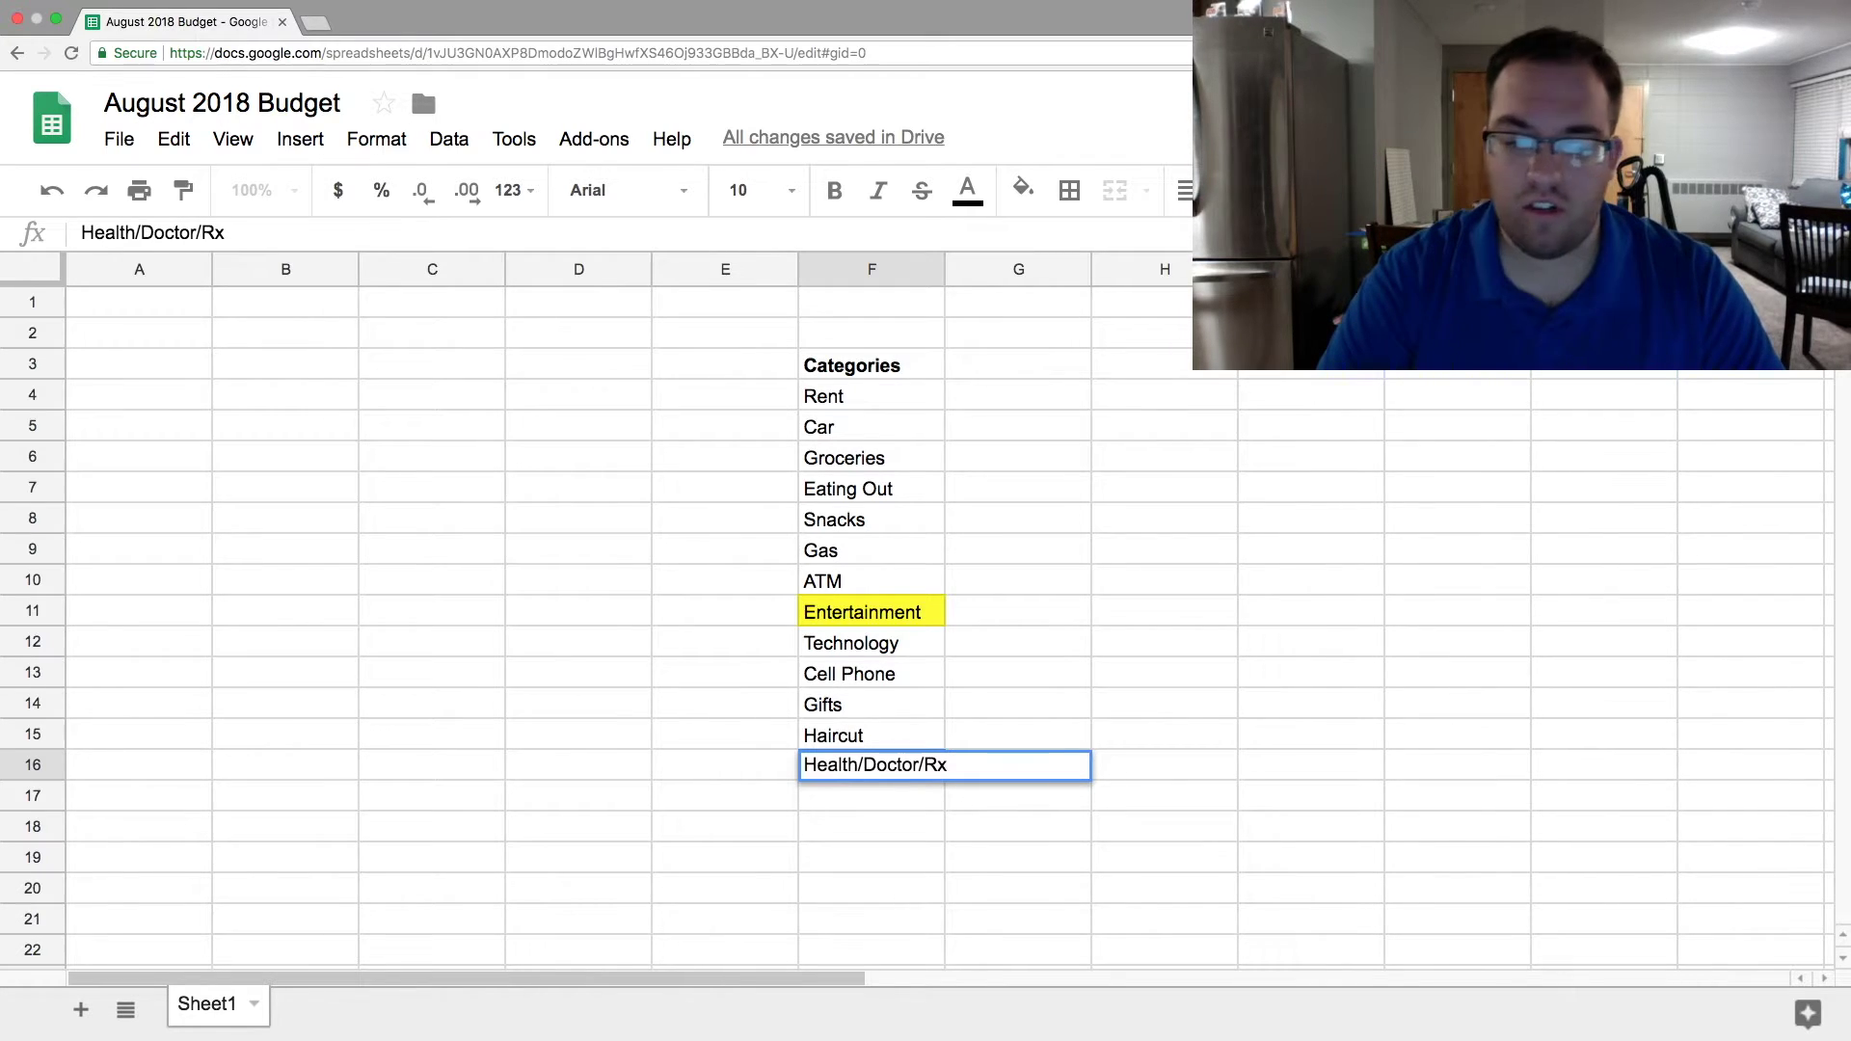
key("BackSpace")
key("BackSpace")
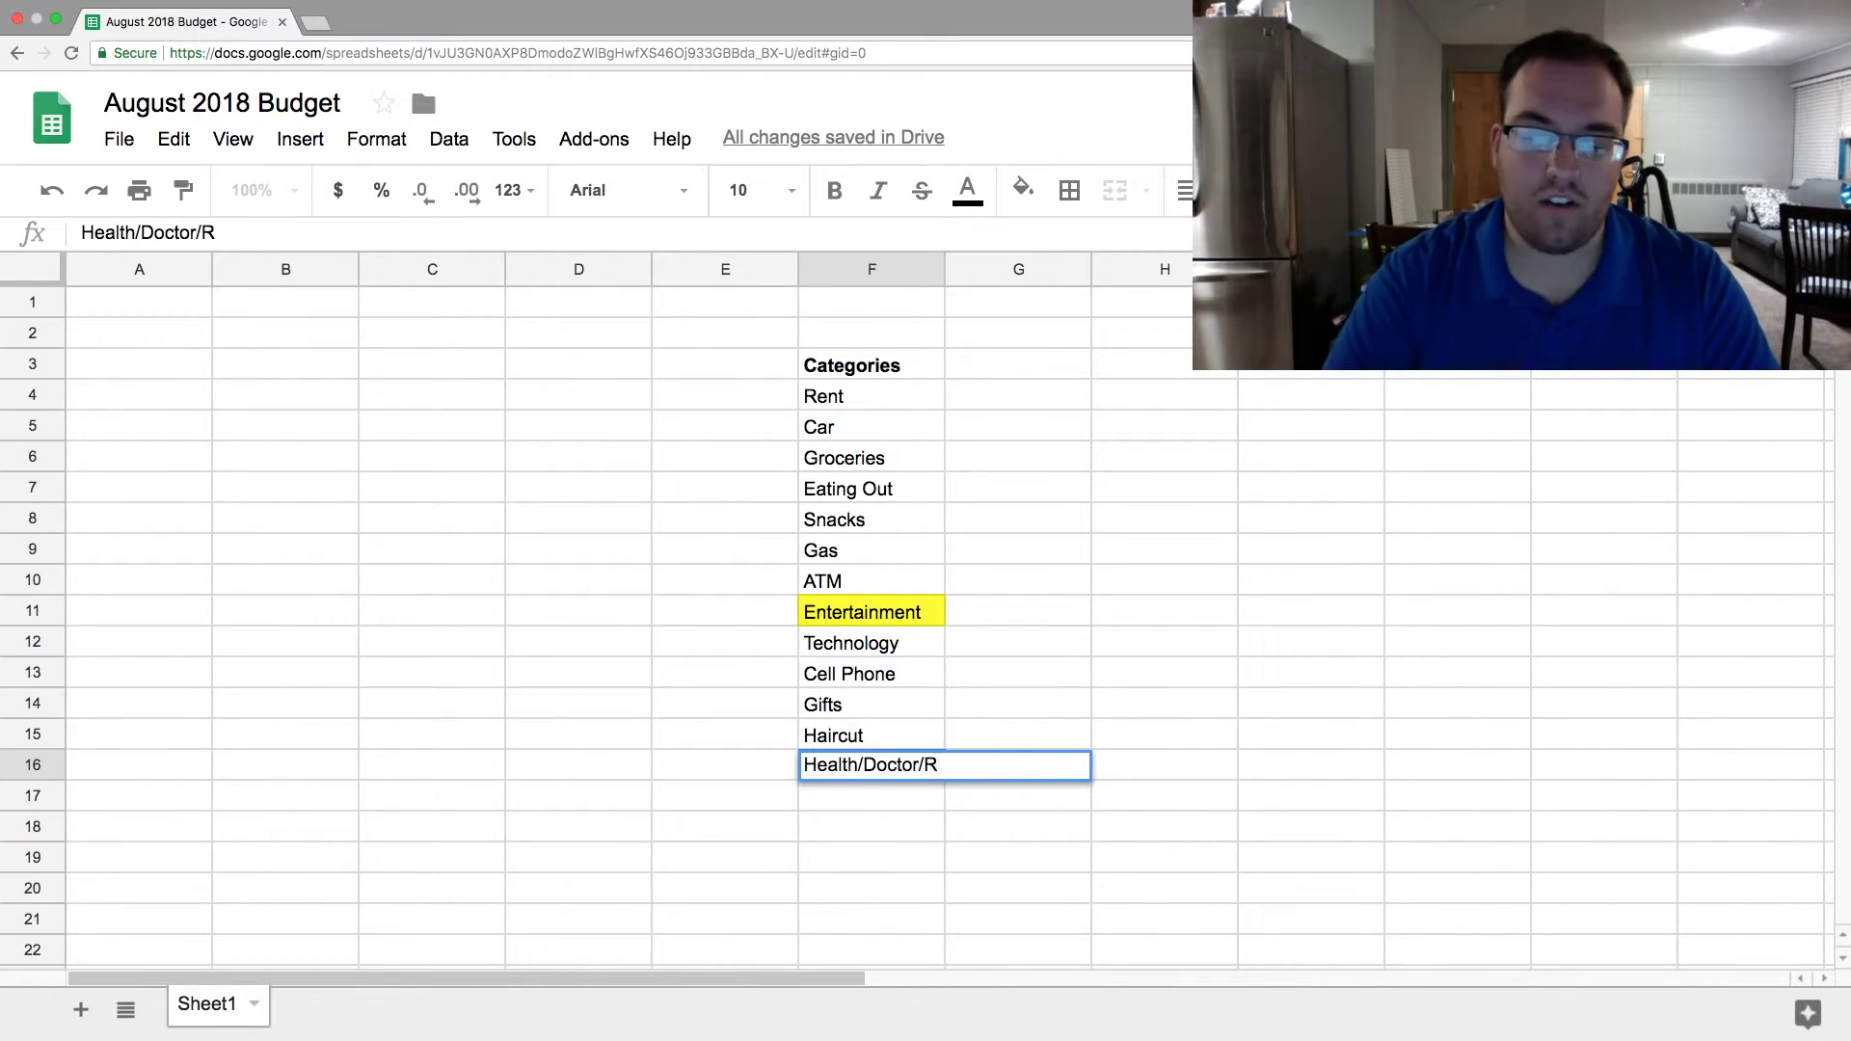
type("Rx")
key("Return")
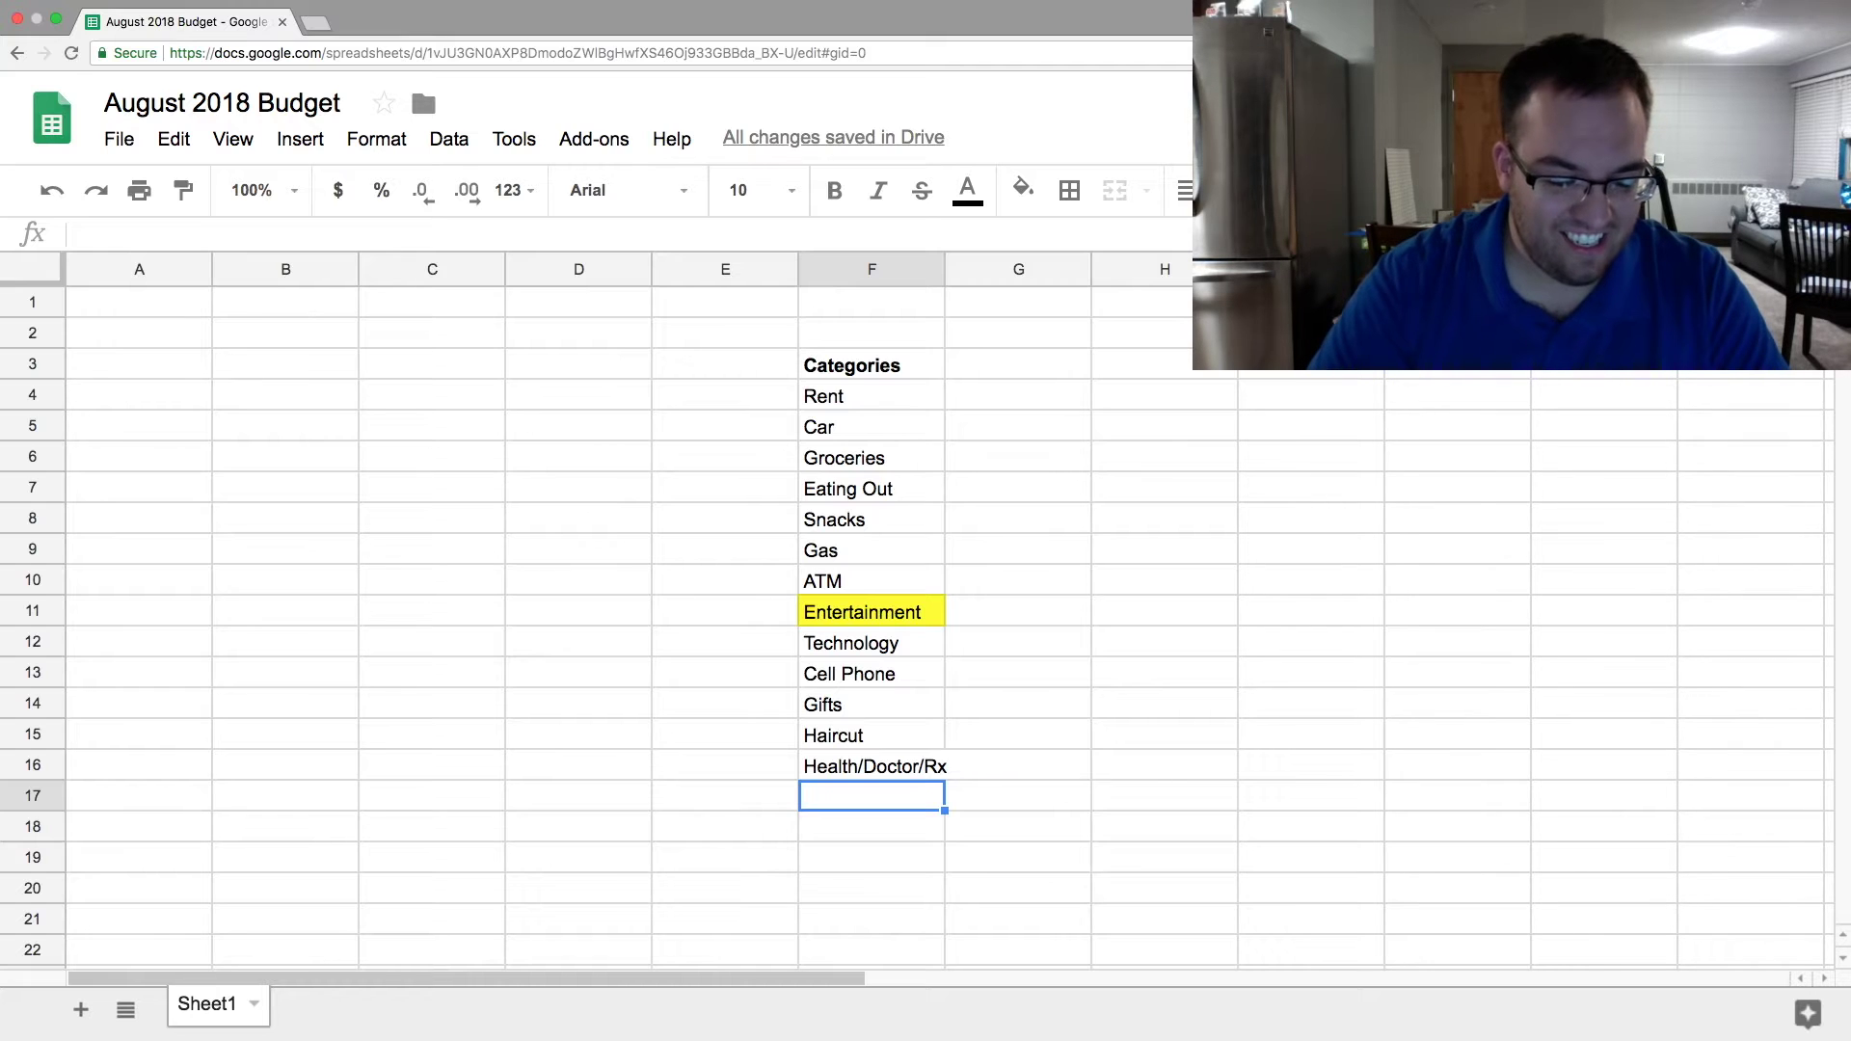
Step: Add the categories House Supplies and Car/Apt Insurance in cells F17 and F18
type("House Sup")
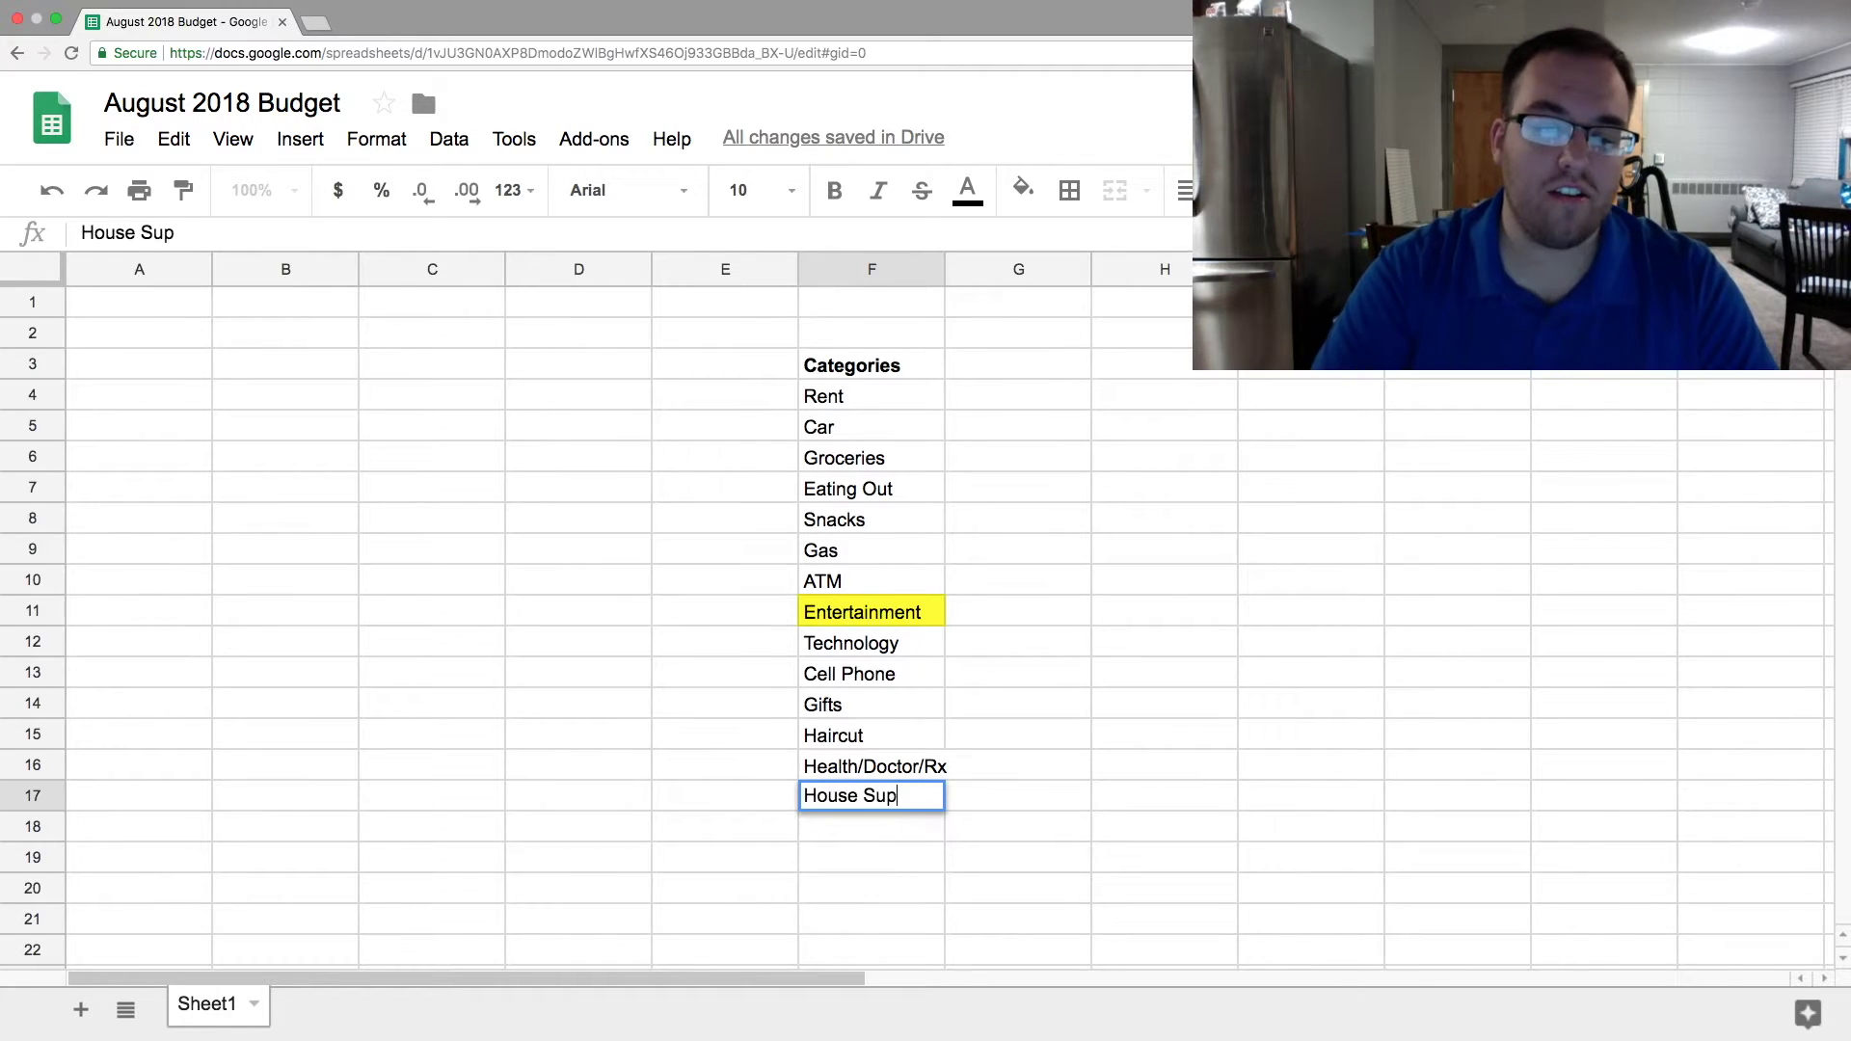
type("plies")
key("Return")
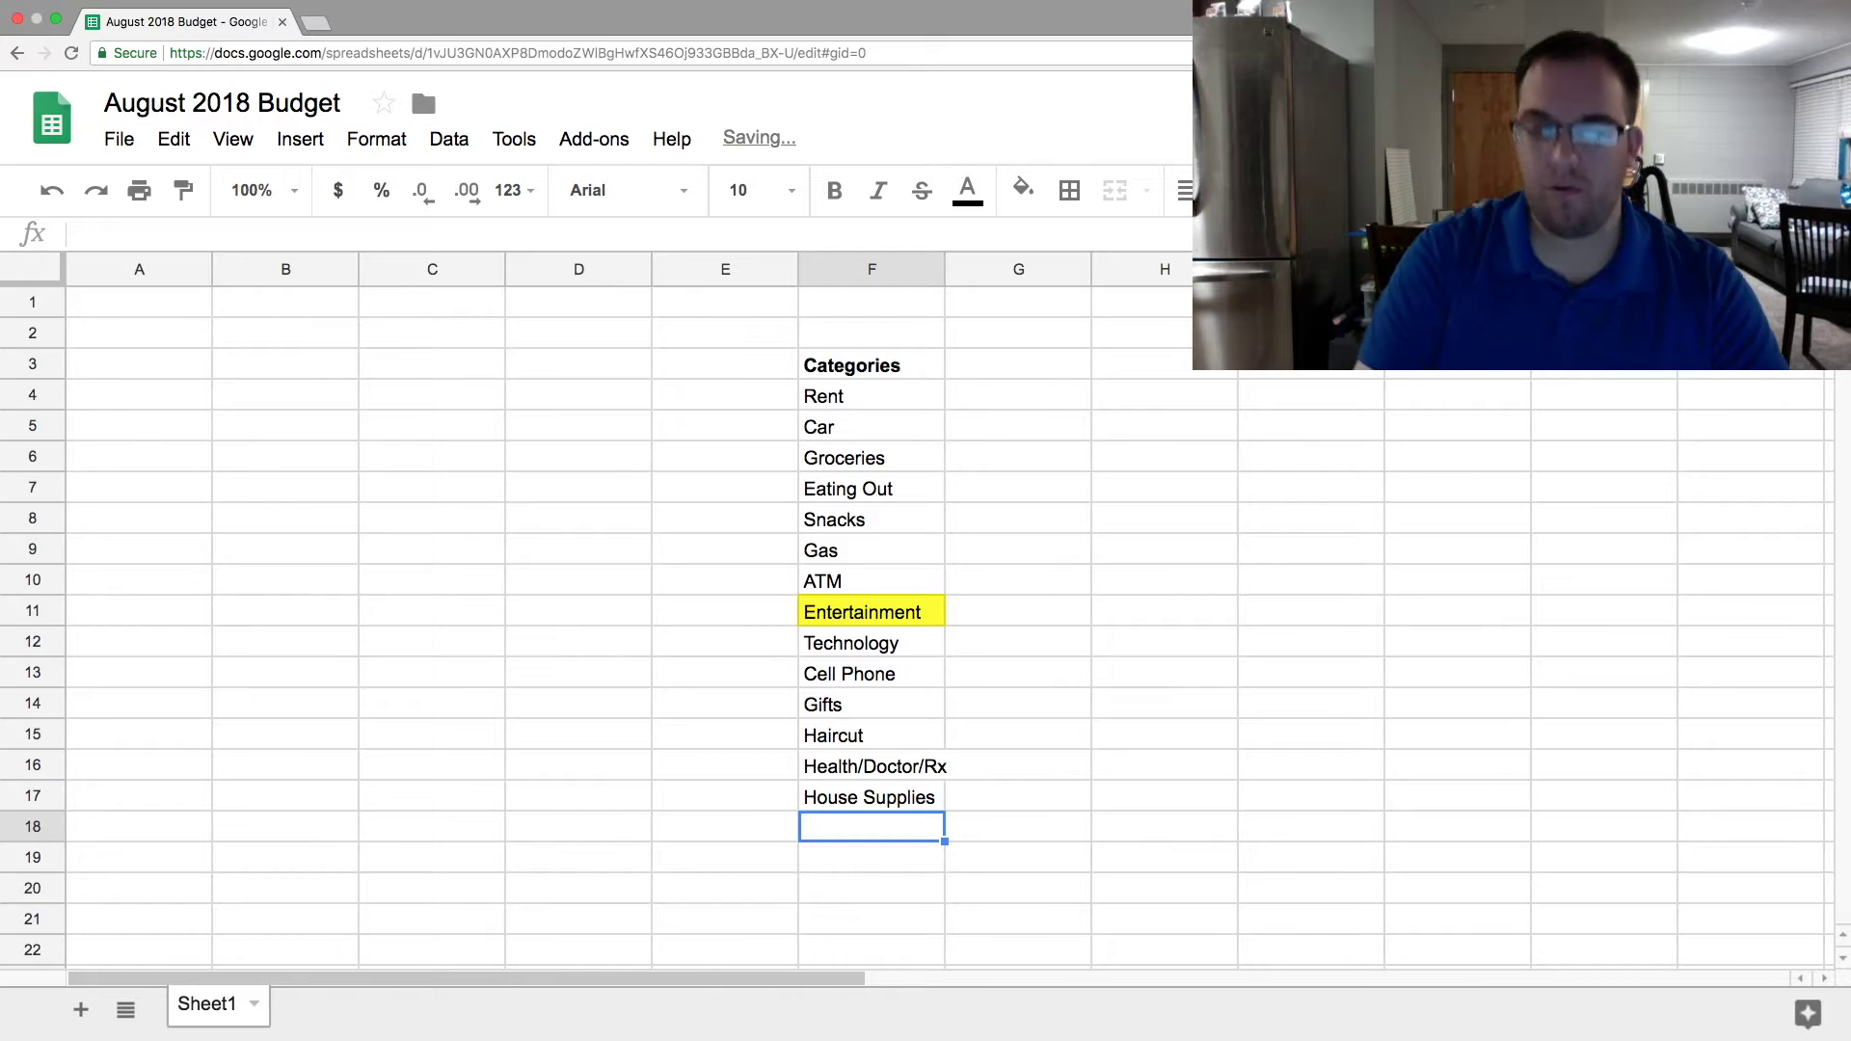
left_click(870, 796)
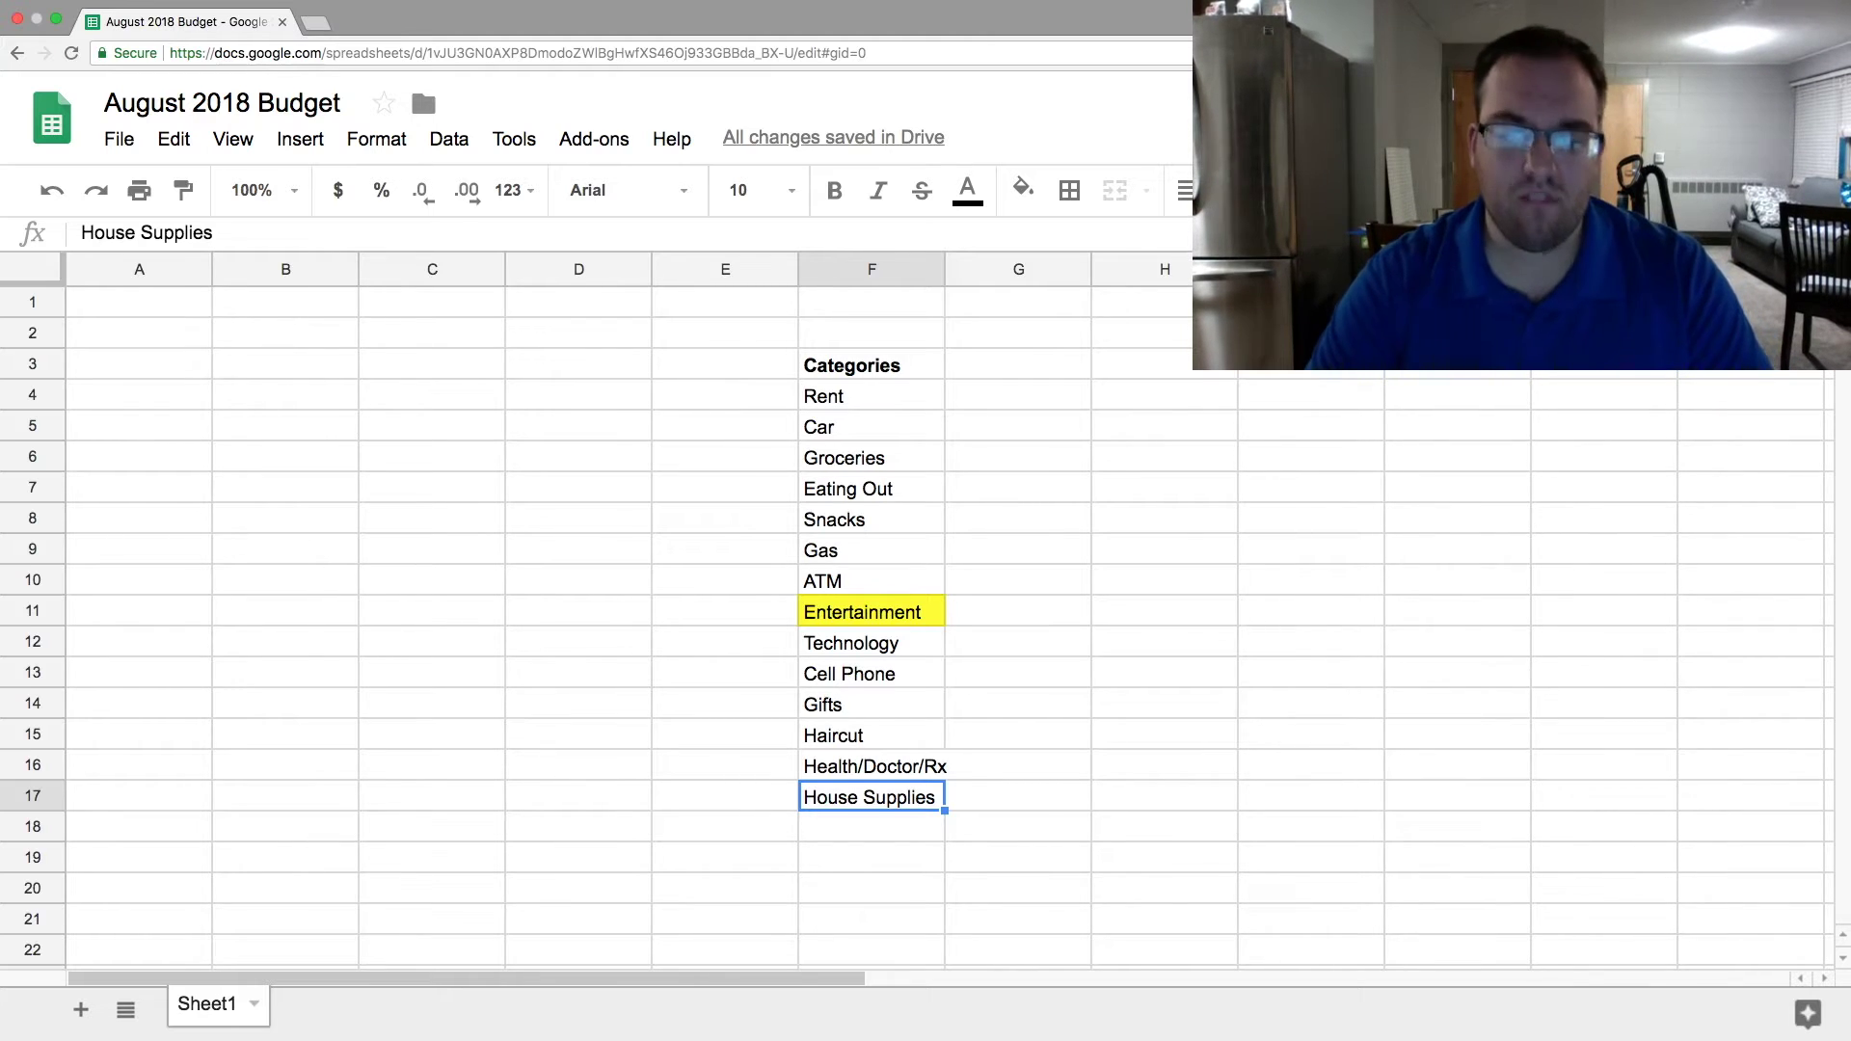
key("Return")
key("Return")
type("Car/Apt Insurance")
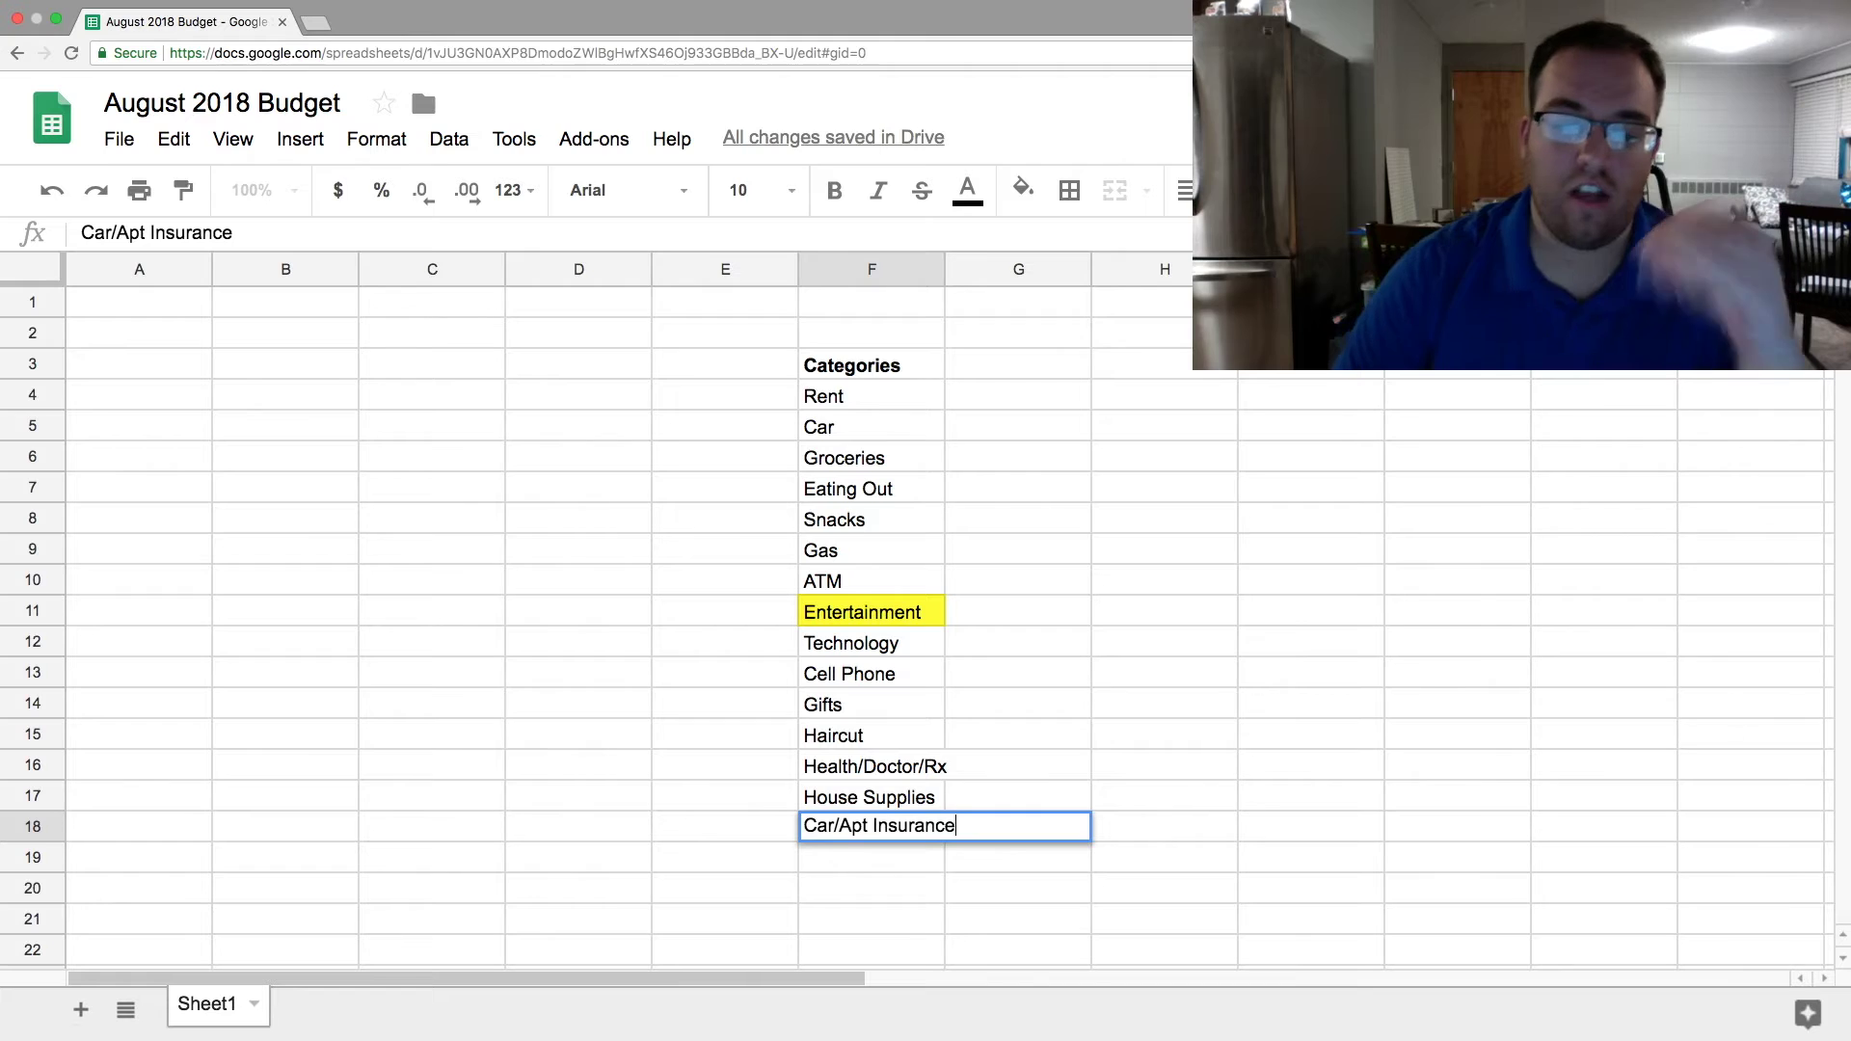
left_click(922, 875)
left_click(845, 427)
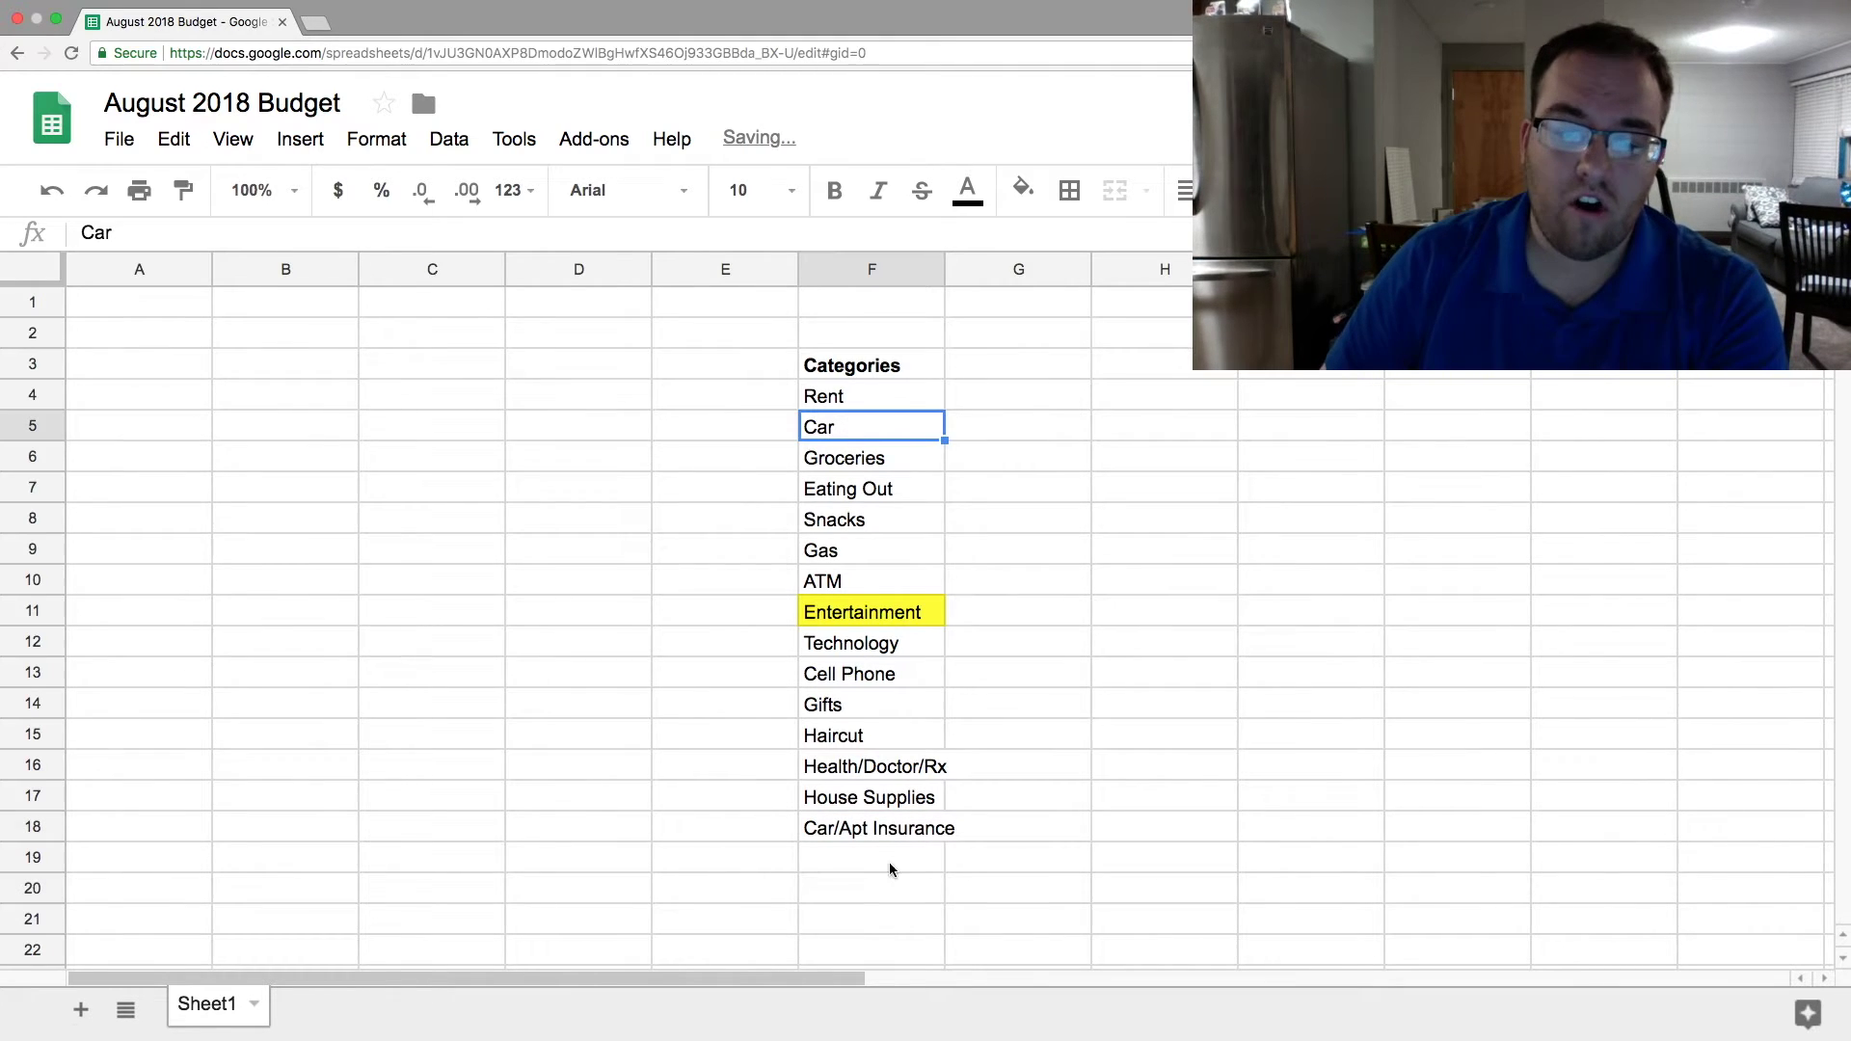
left_click(856, 831)
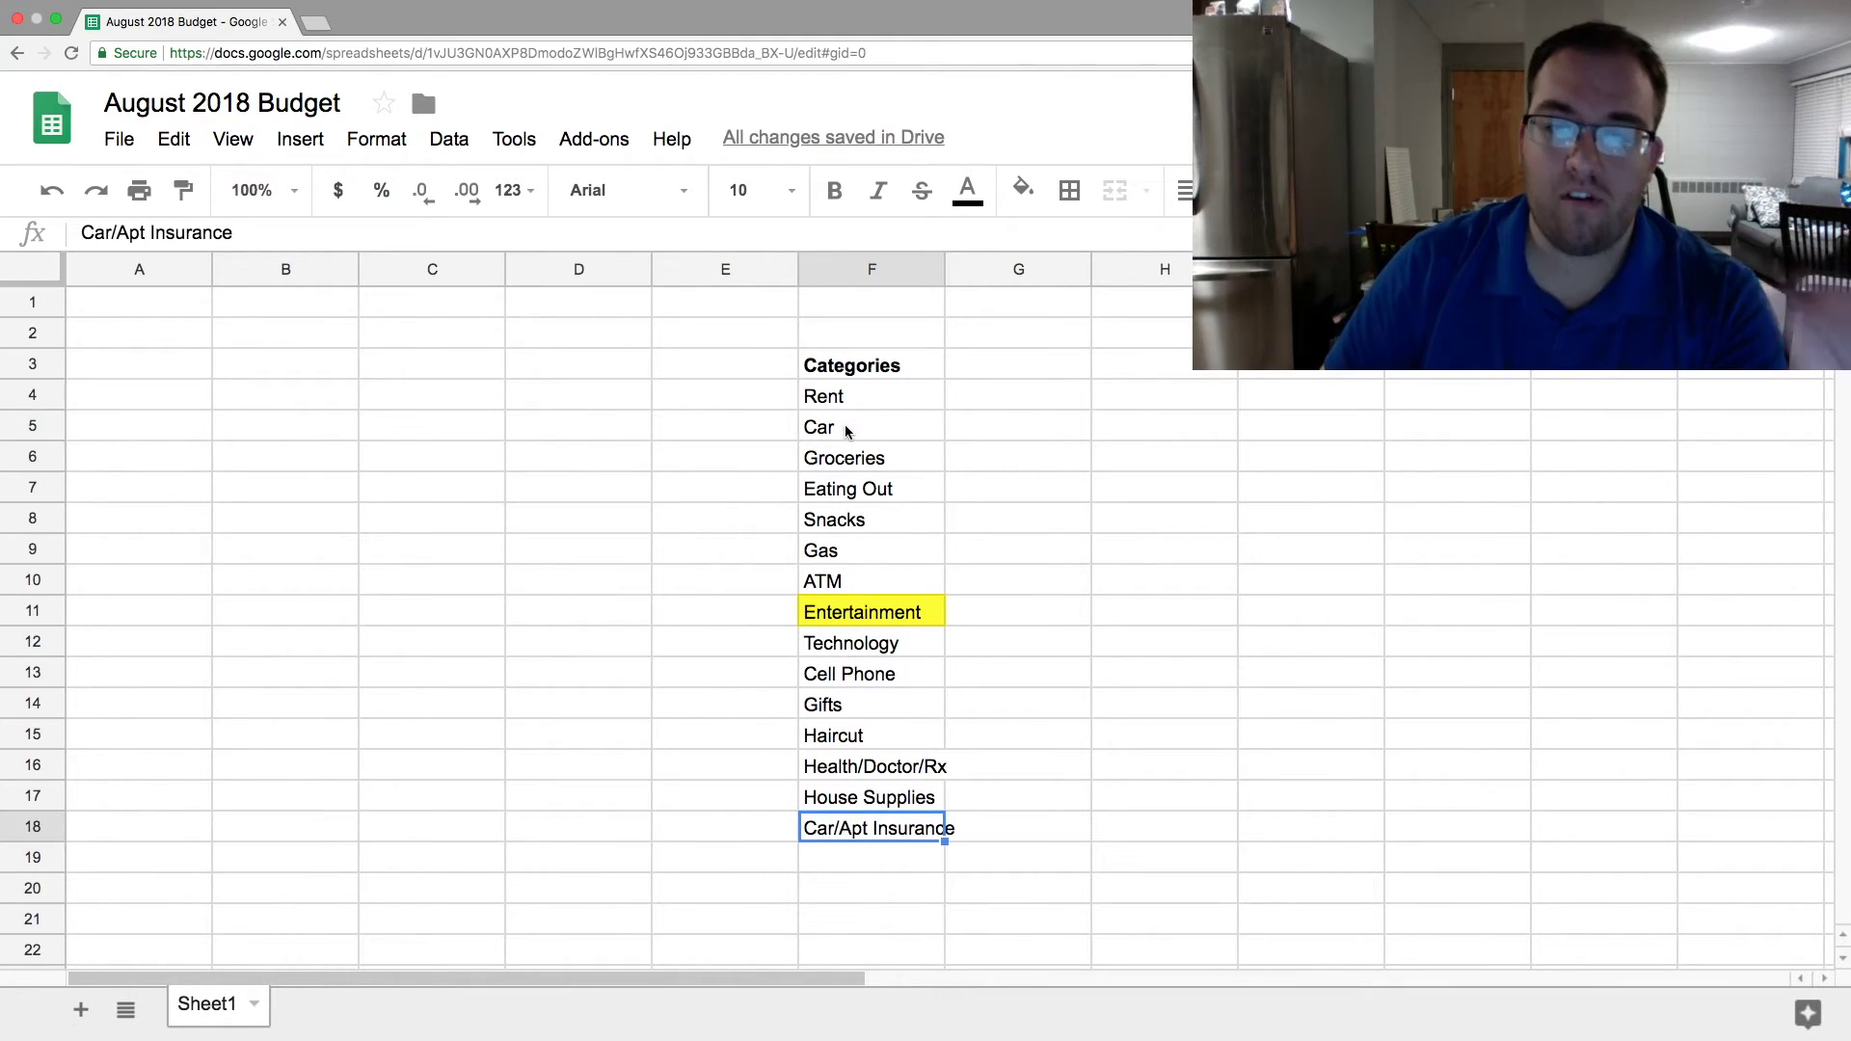
left_click(893, 850)
left_click(875, 834)
left_click(891, 866)
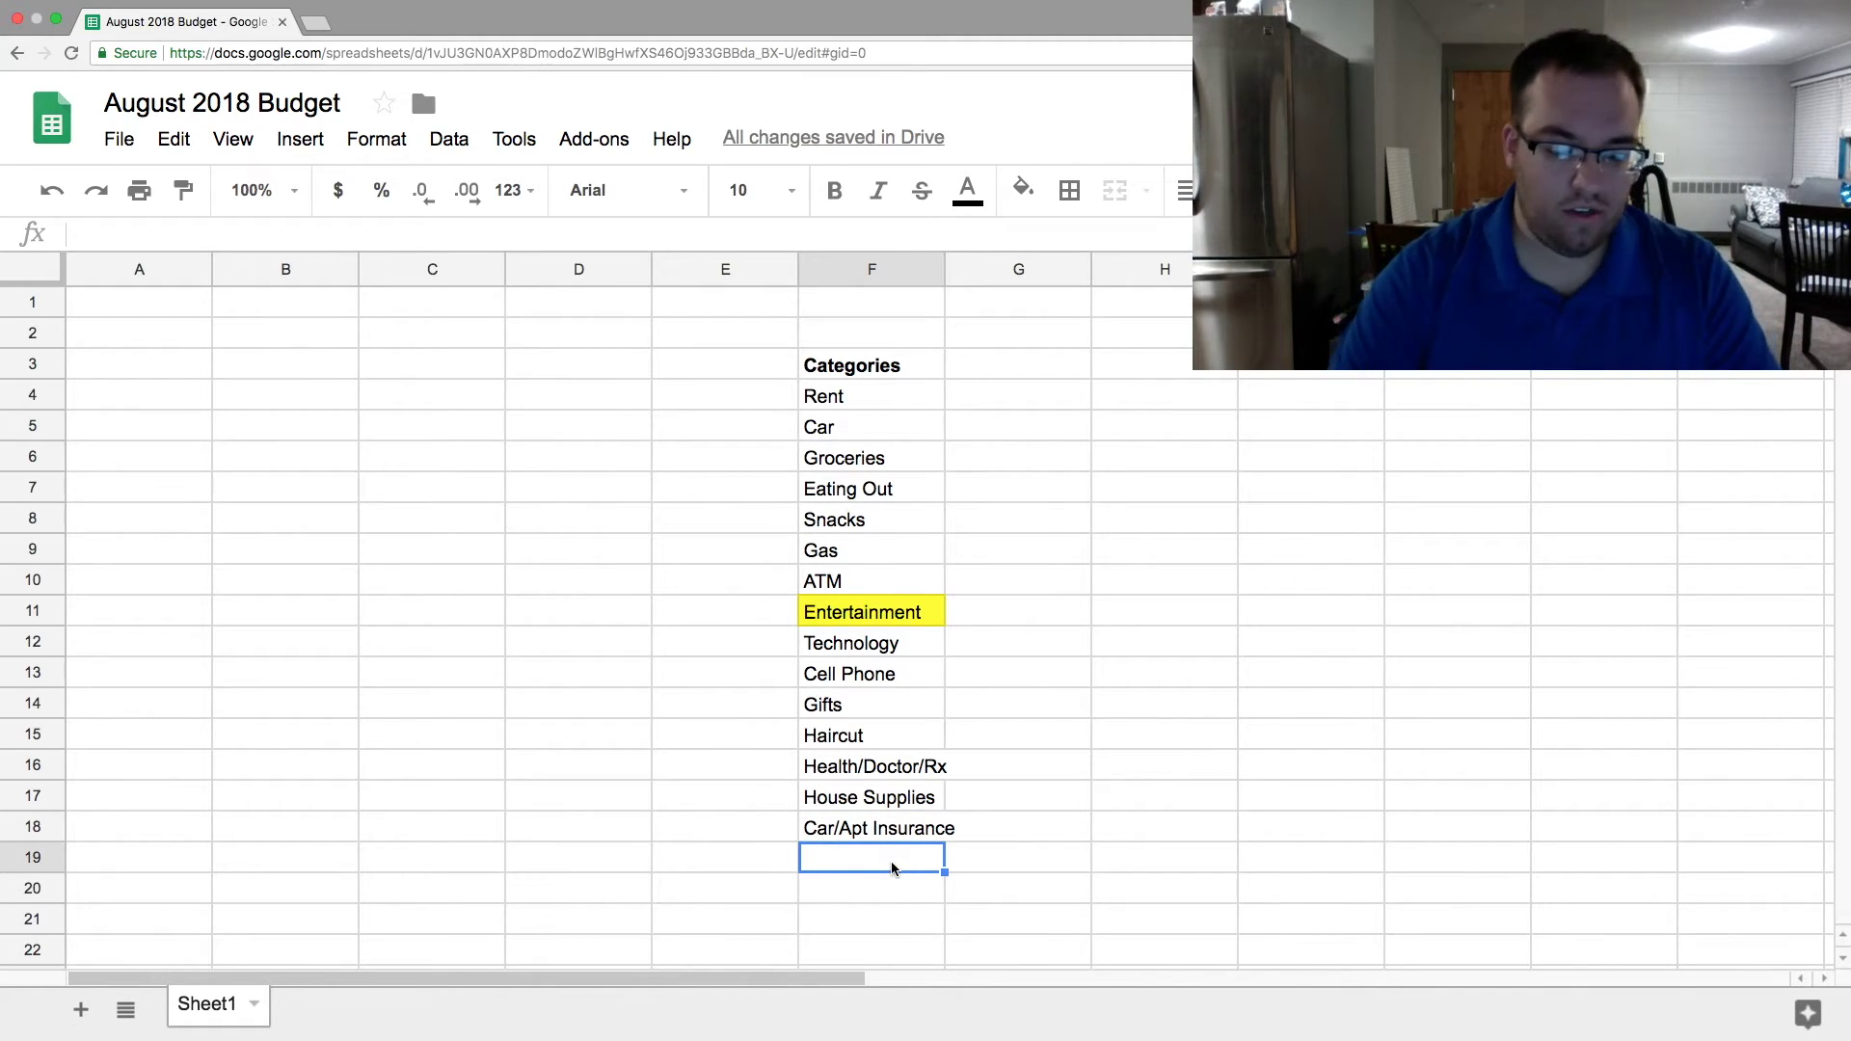
Step: Add the categories Investing, Student Loans and Traveling in cells F19 to F21, below Car/Apt Insurance
type("Investing")
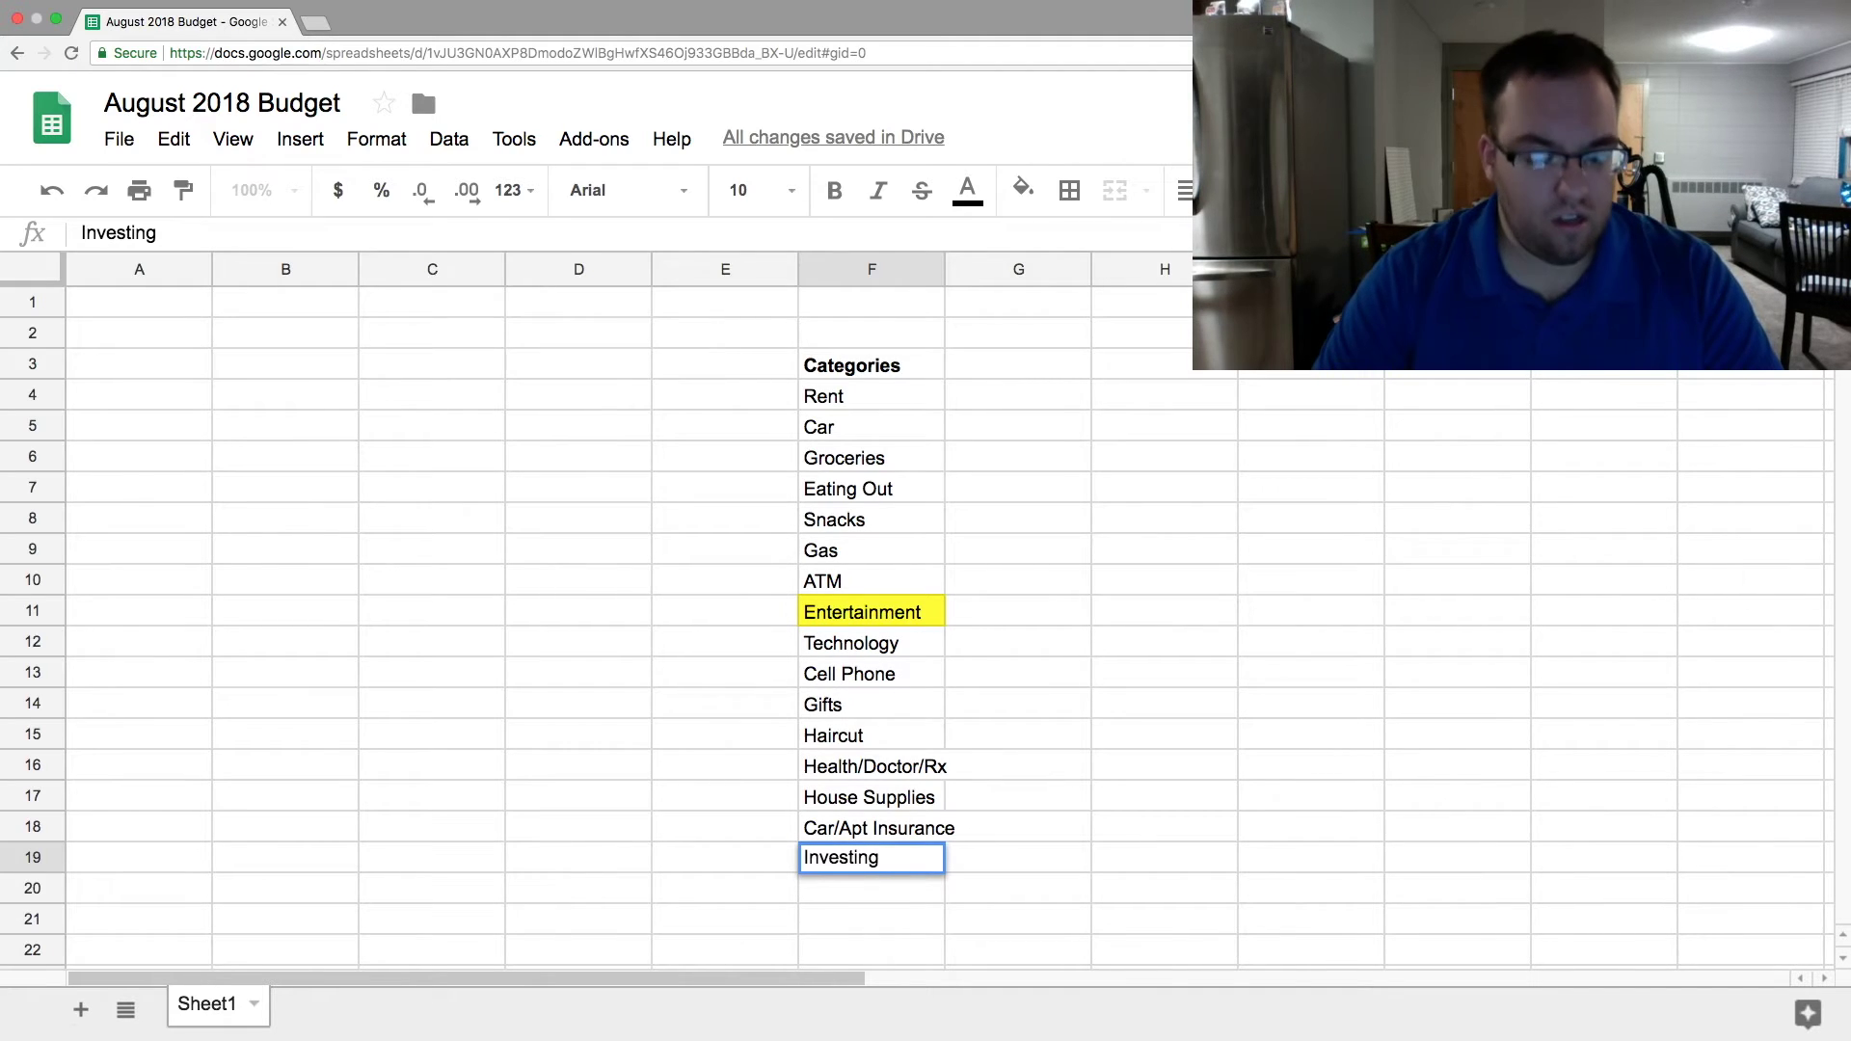
type("S")
key("BackSpace")
key("Return")
type("Student Loans")
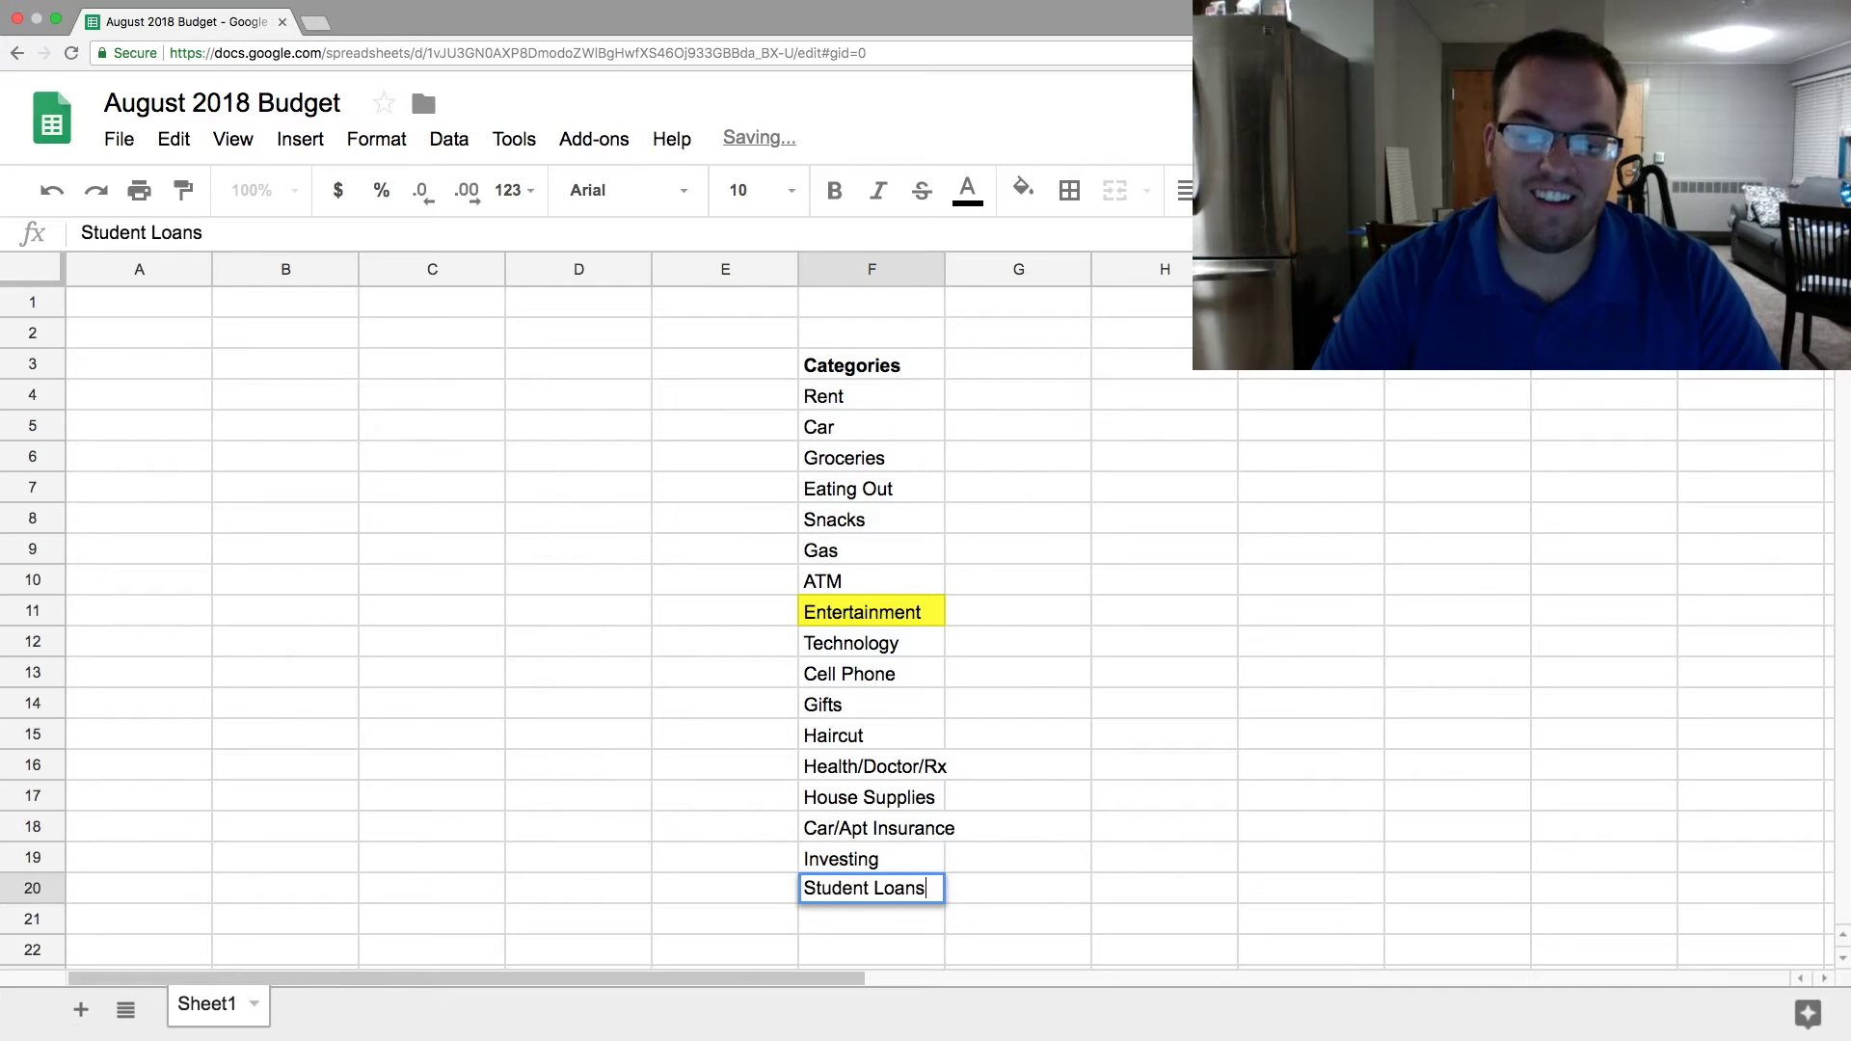
key("Return")
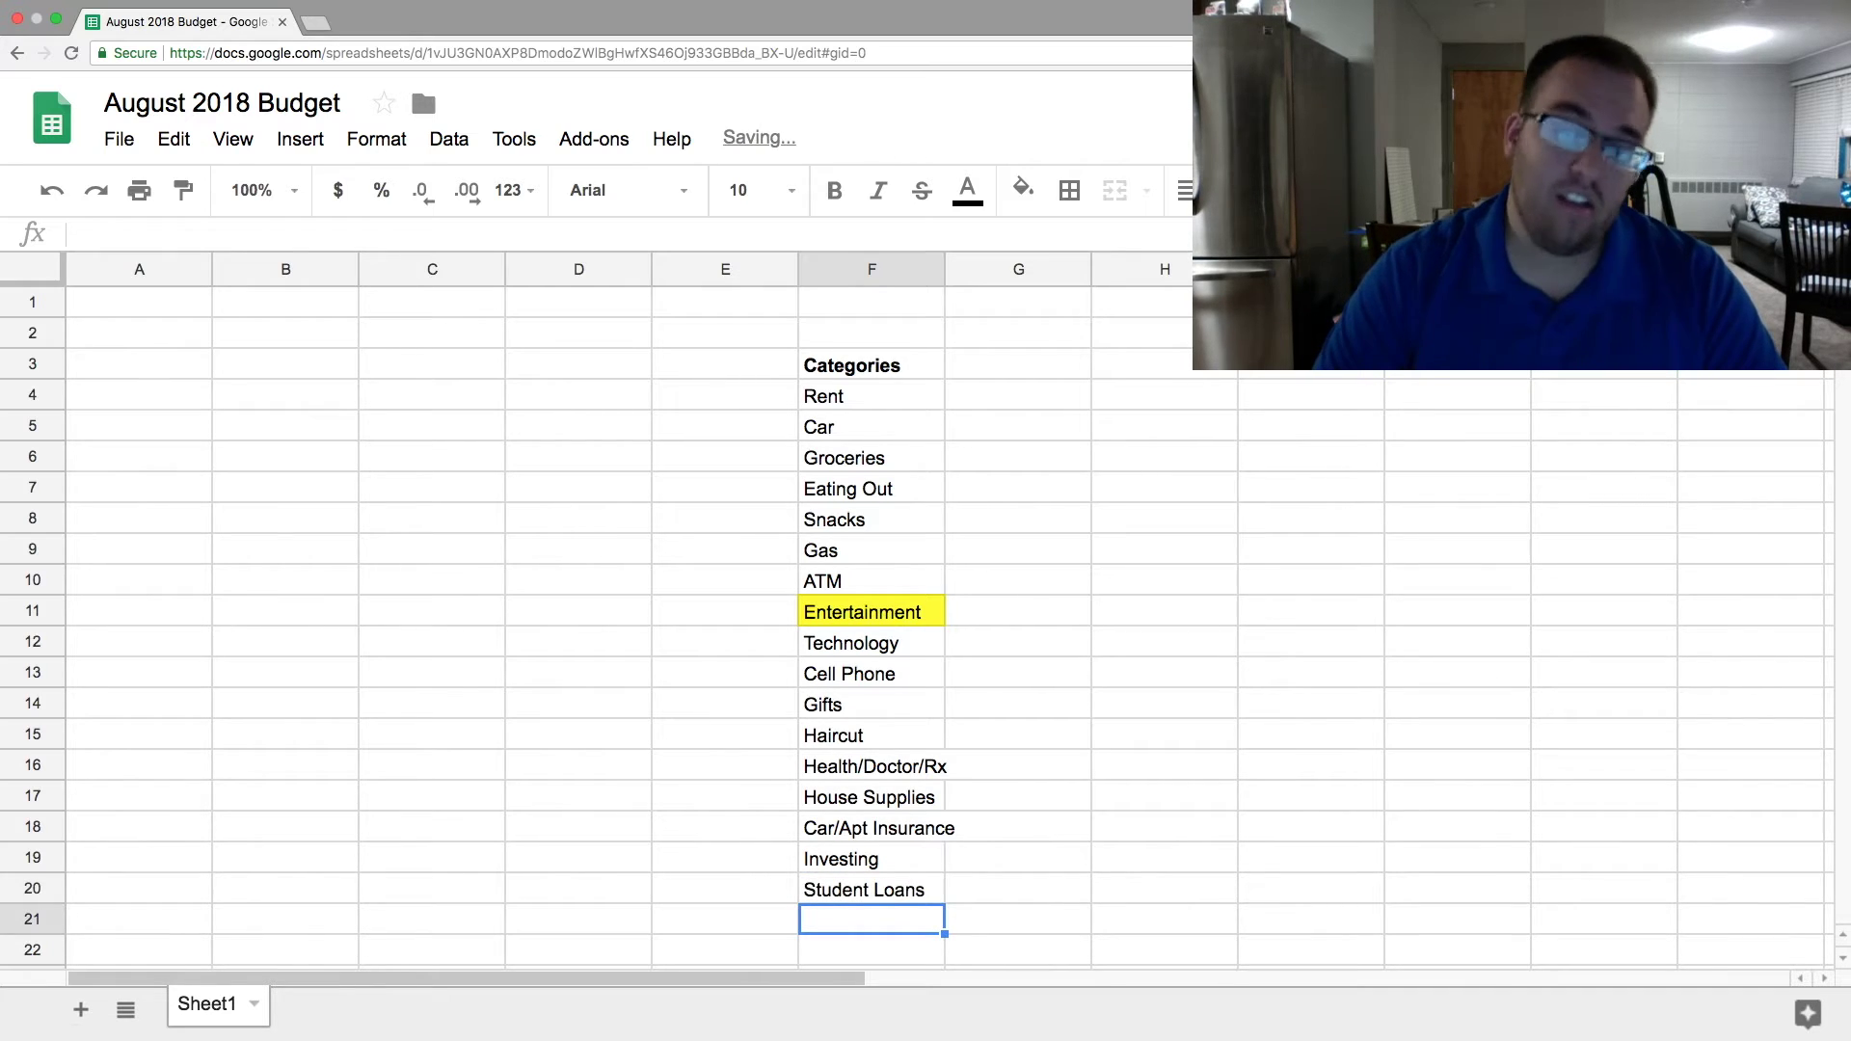
type("Traveling")
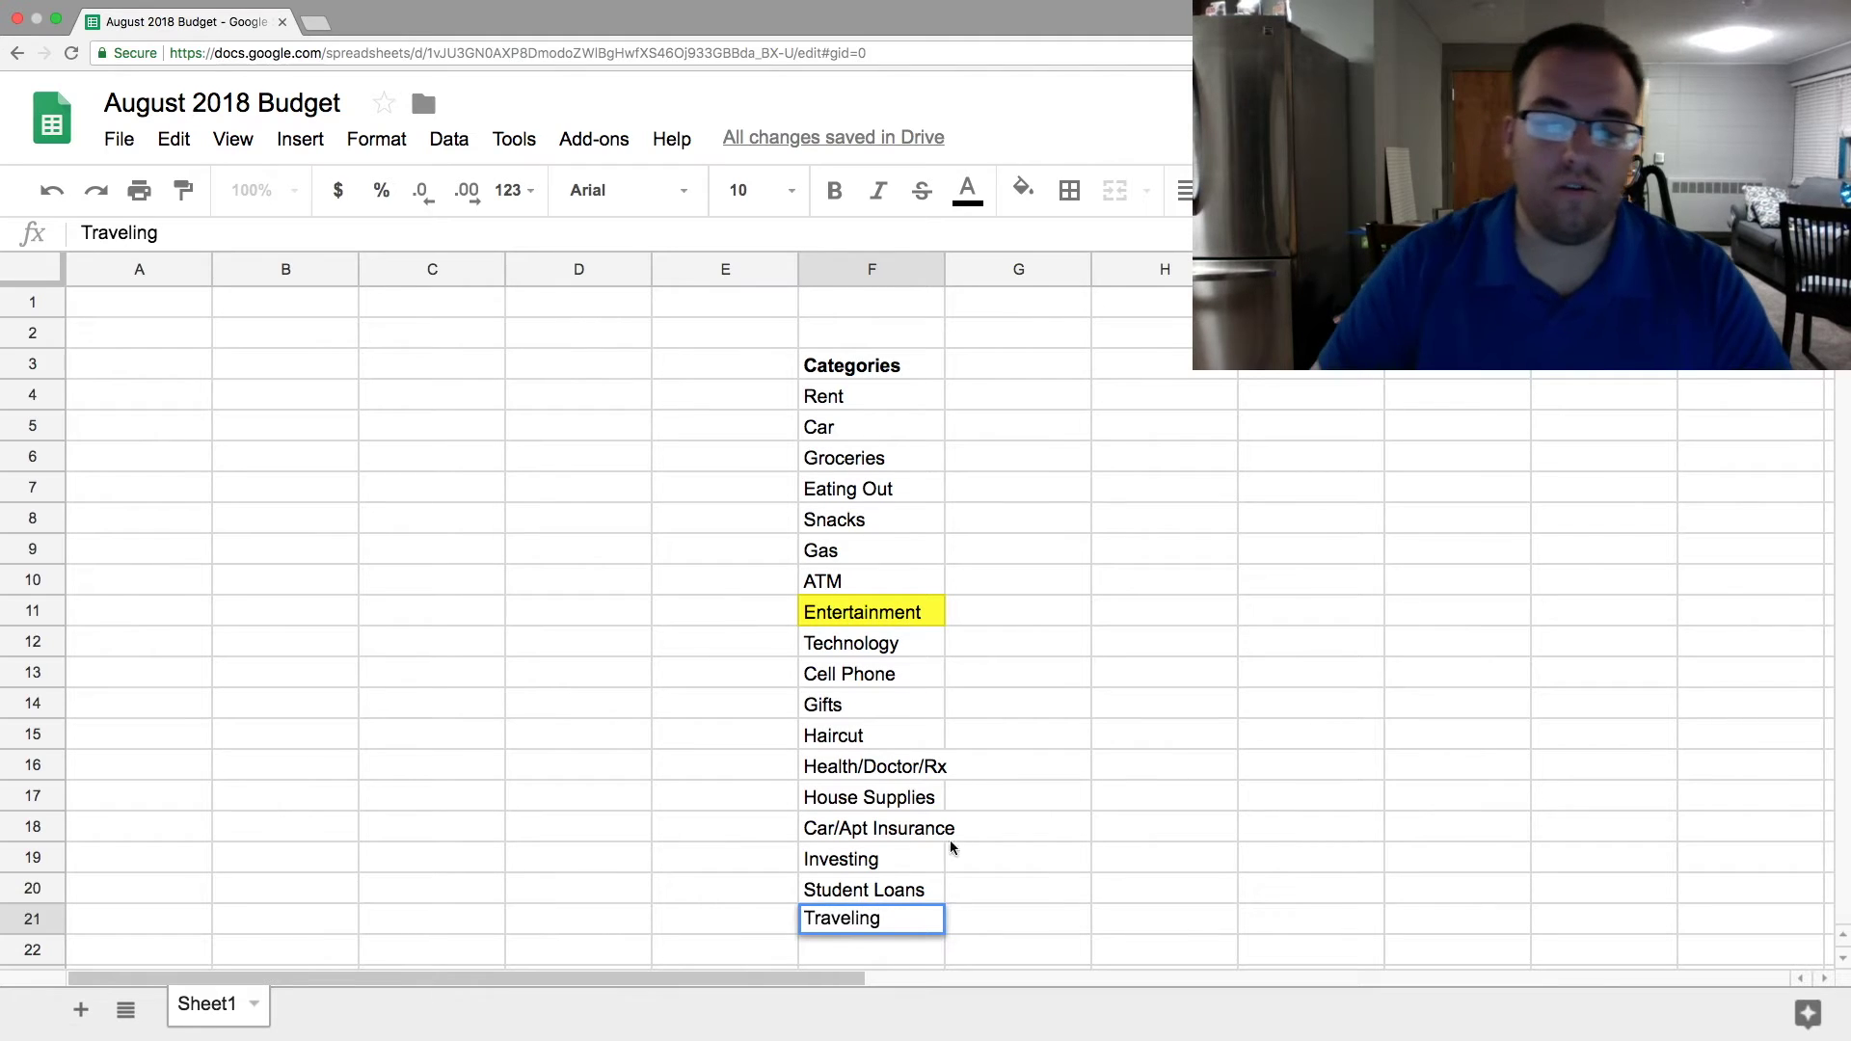
left_click(1177, 764)
left_click(881, 942)
left_click(888, 924)
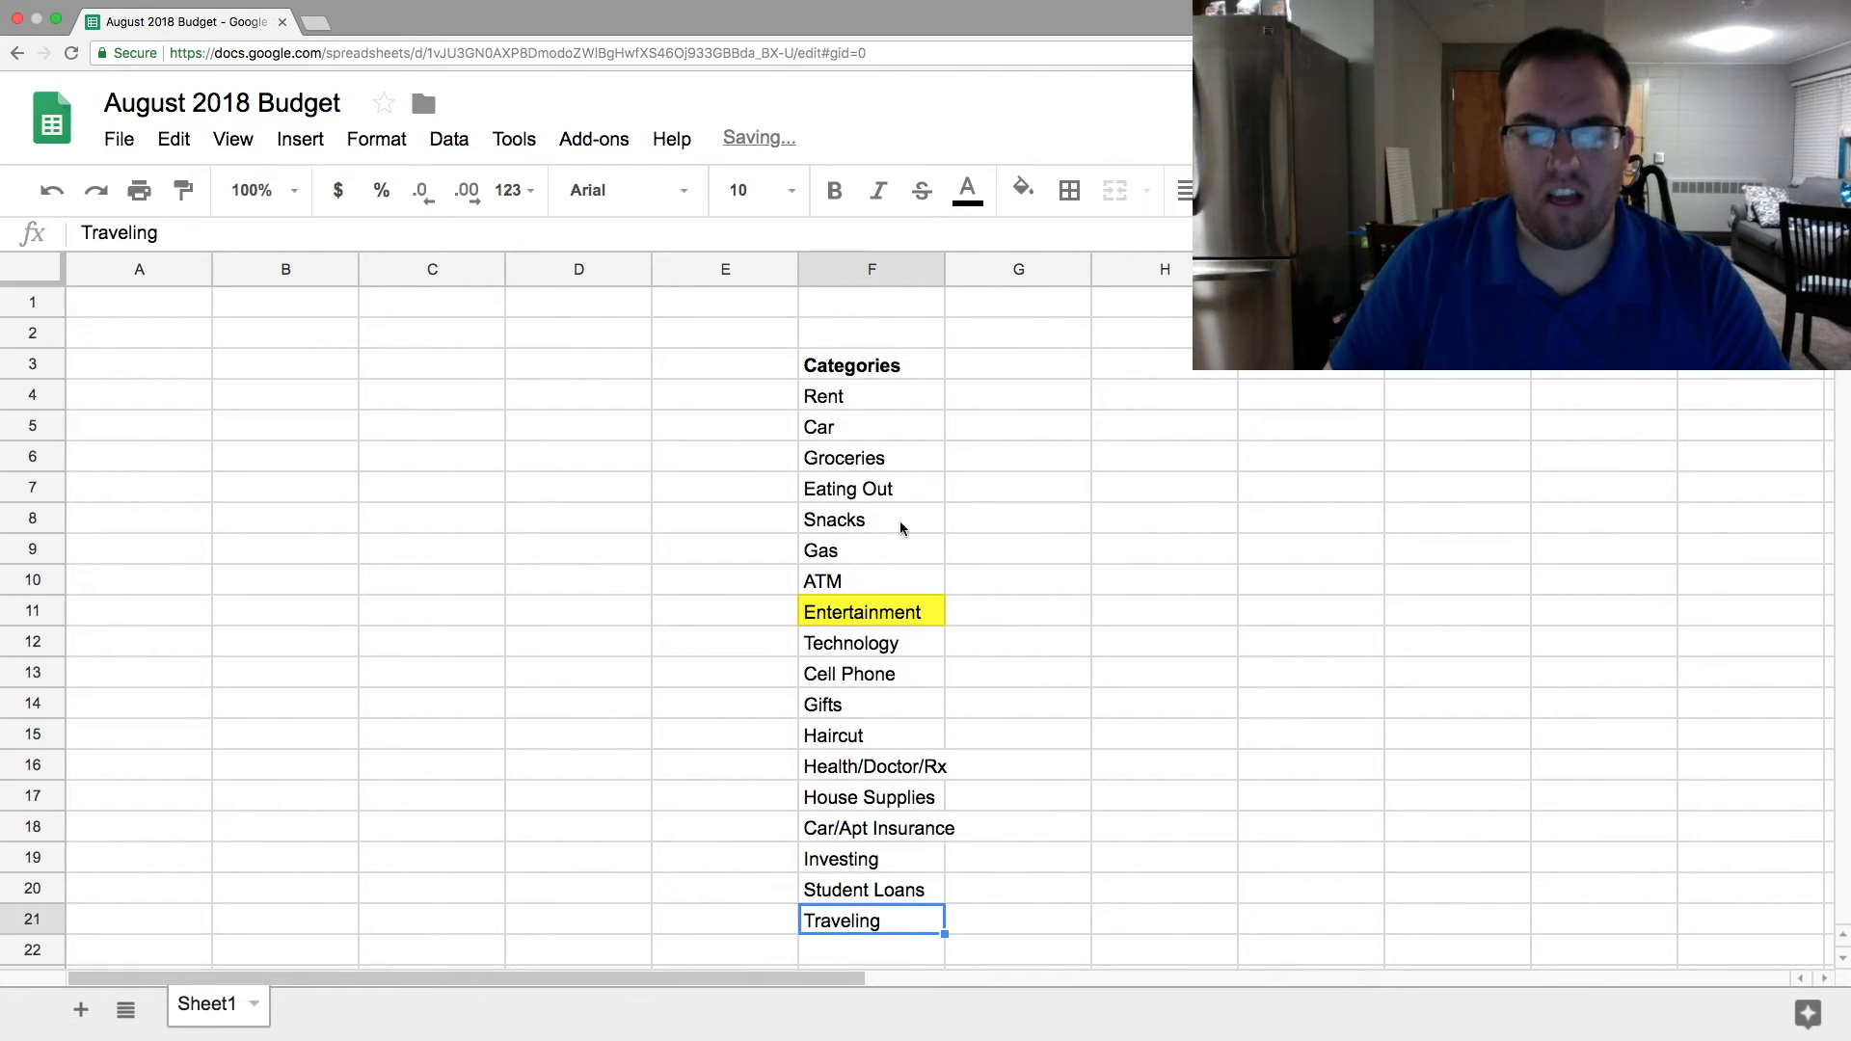
left_click(881, 502)
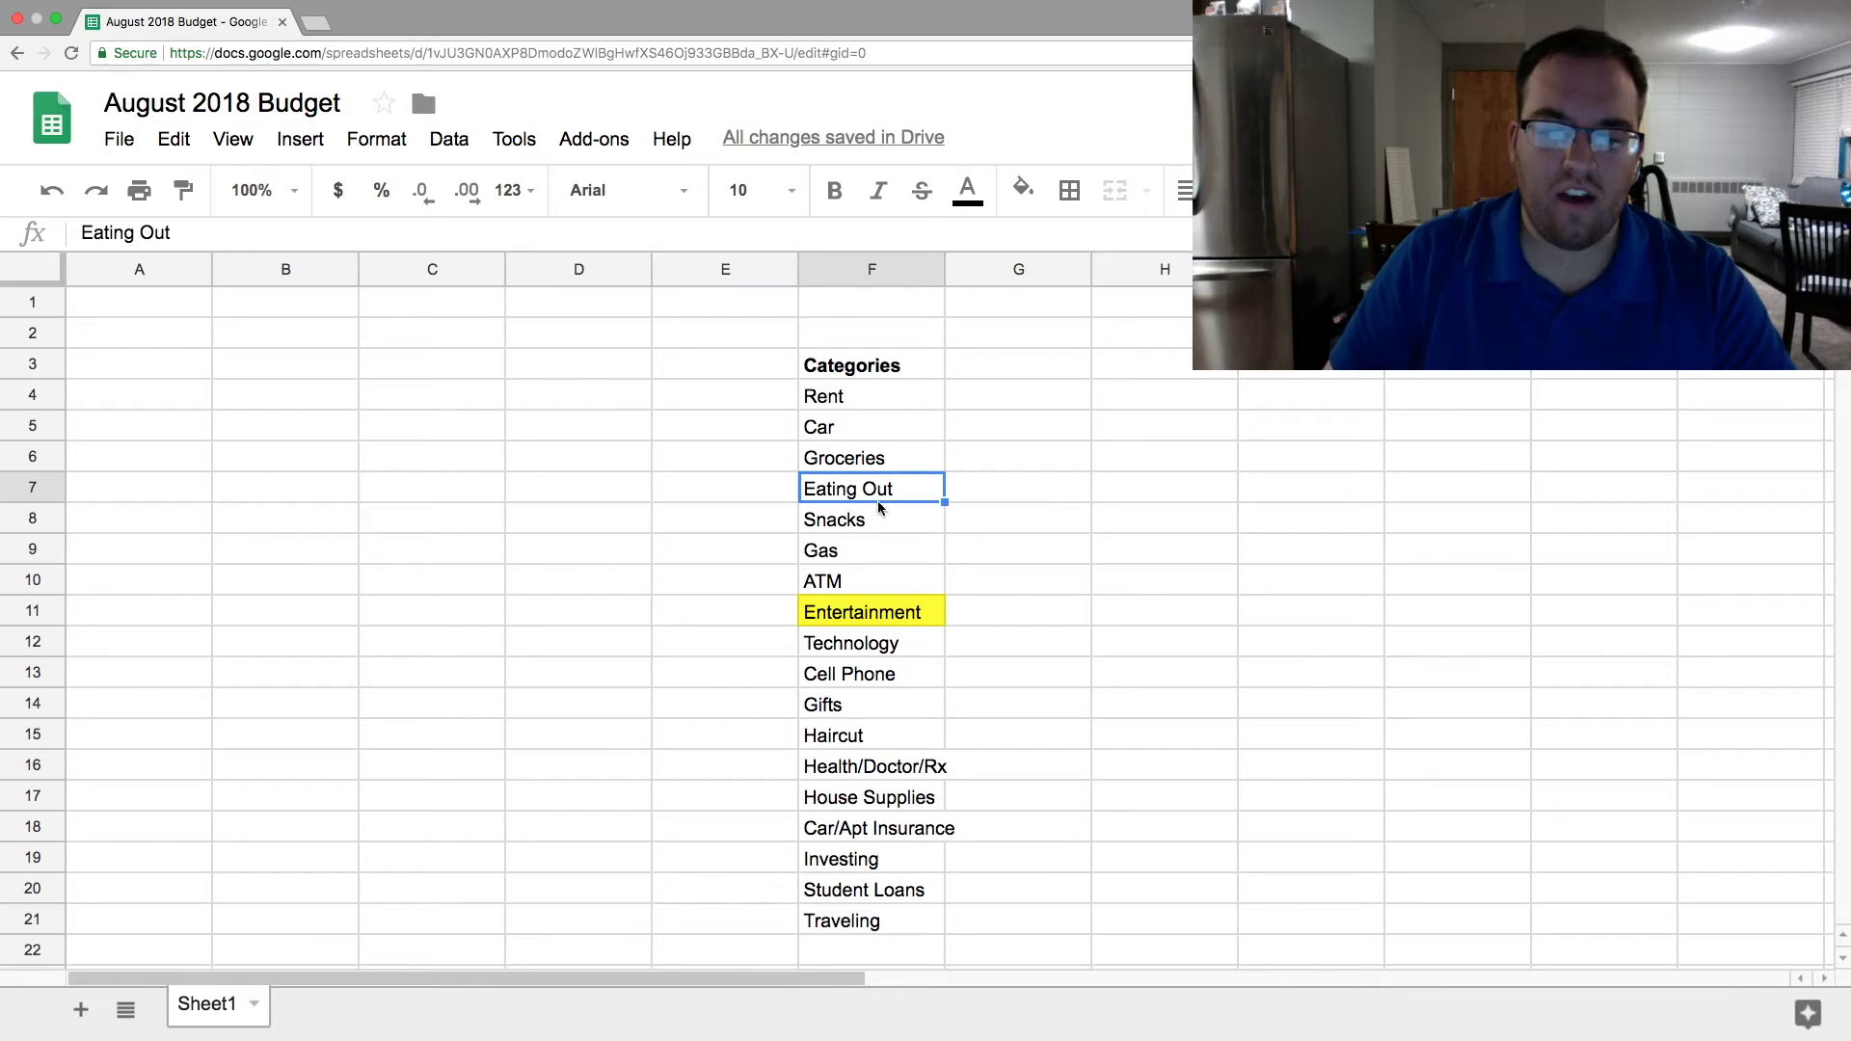
left_click(872, 550)
left_click(906, 921)
left_click(1123, 703)
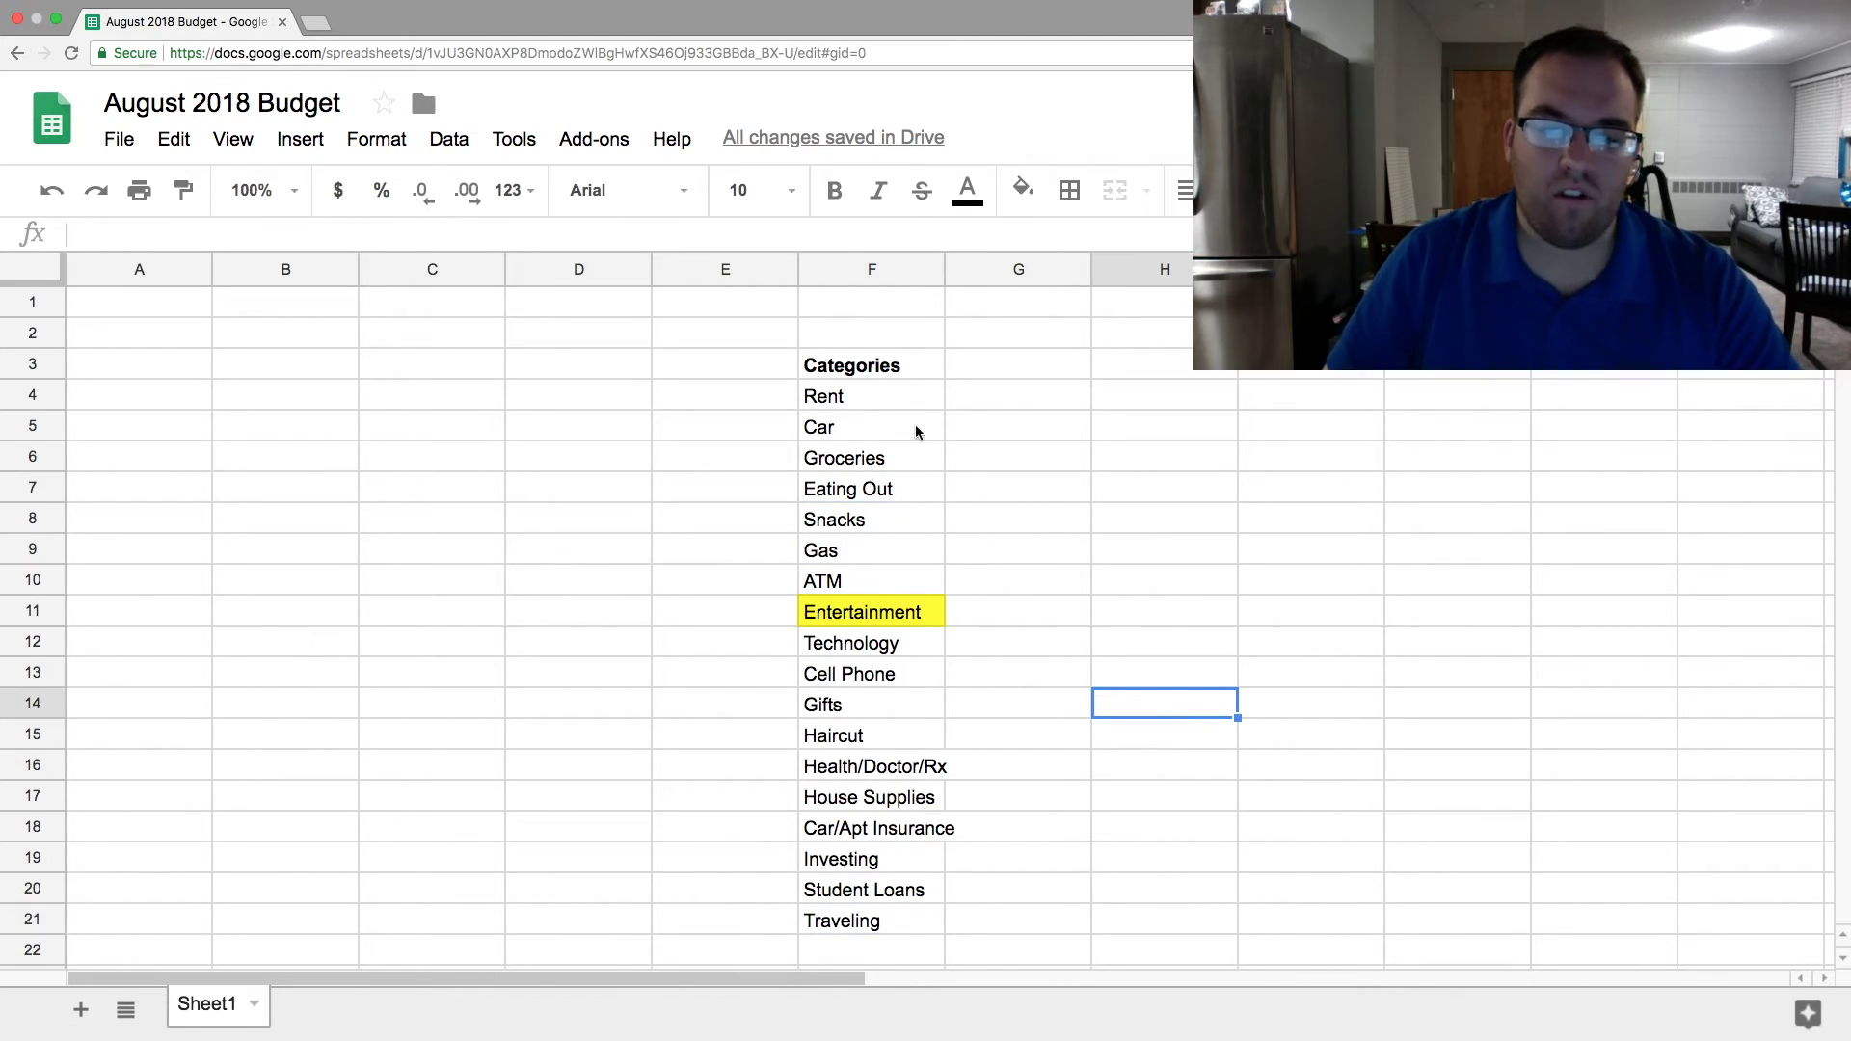
left_click(949, 455)
left_click(886, 922)
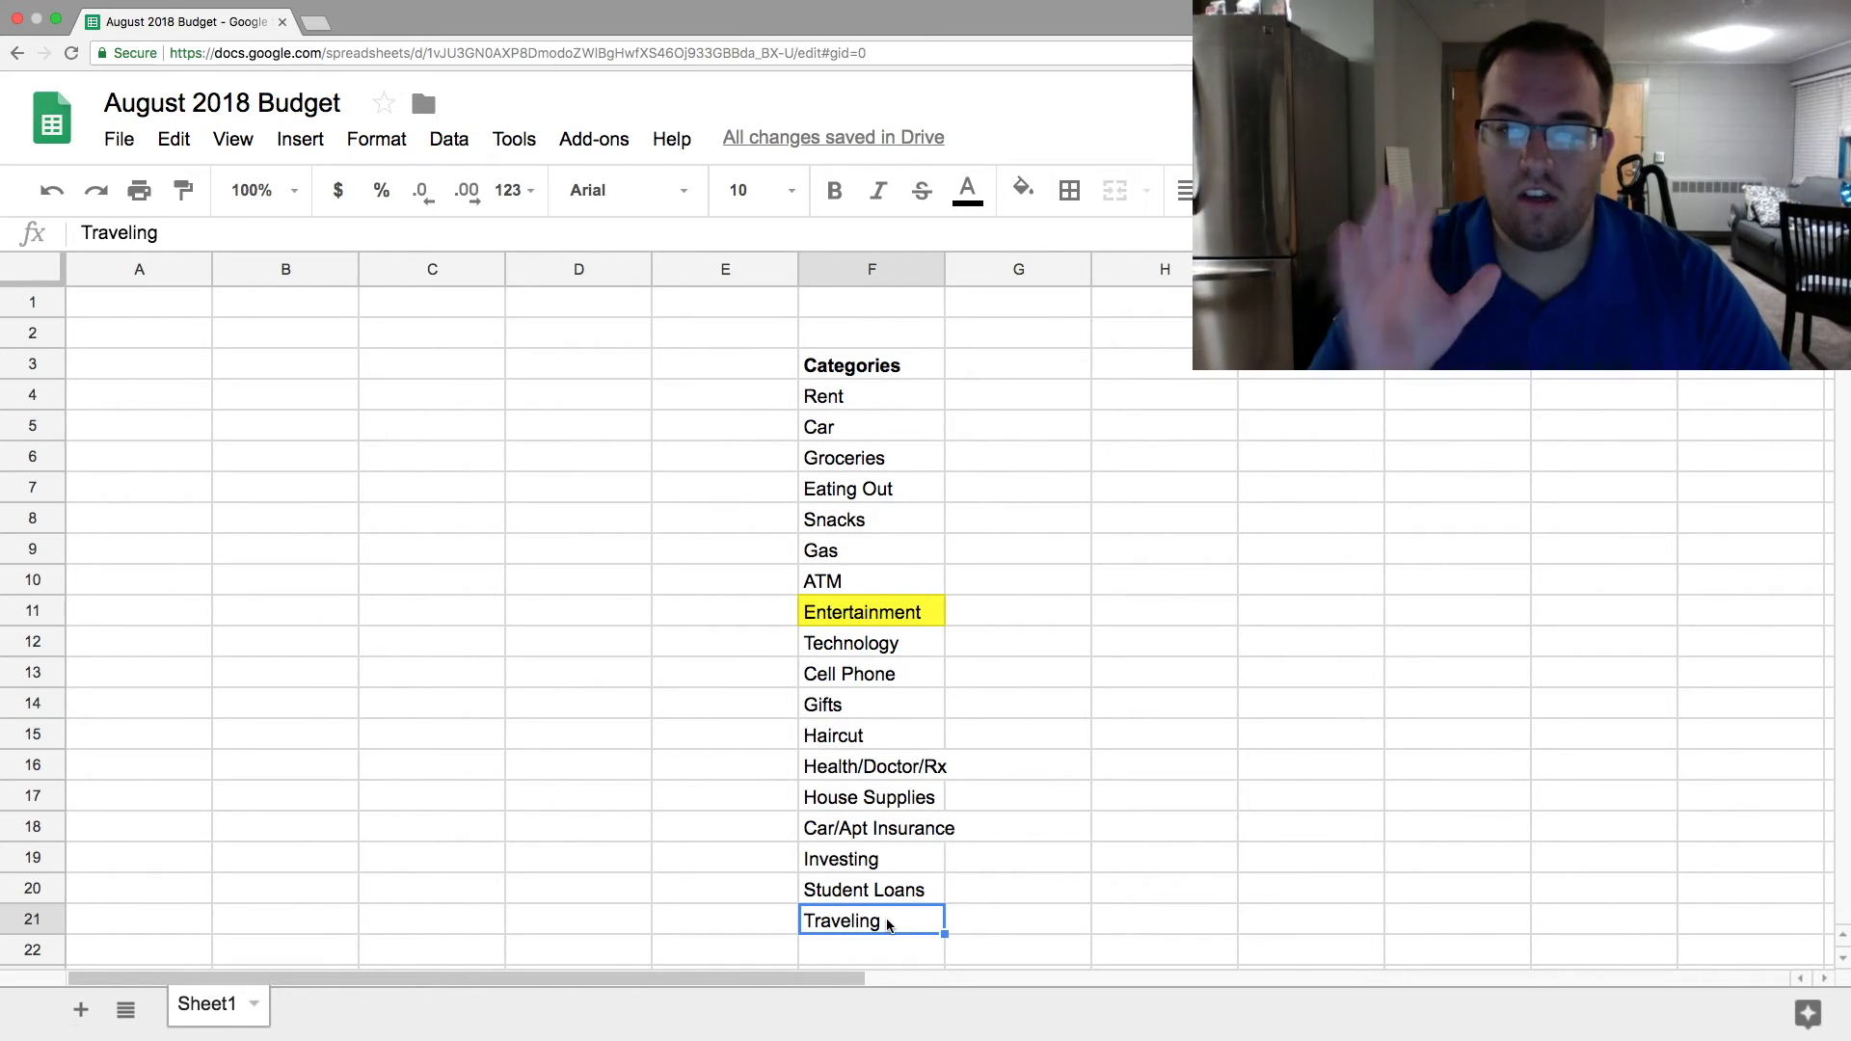
left_click(1023, 431)
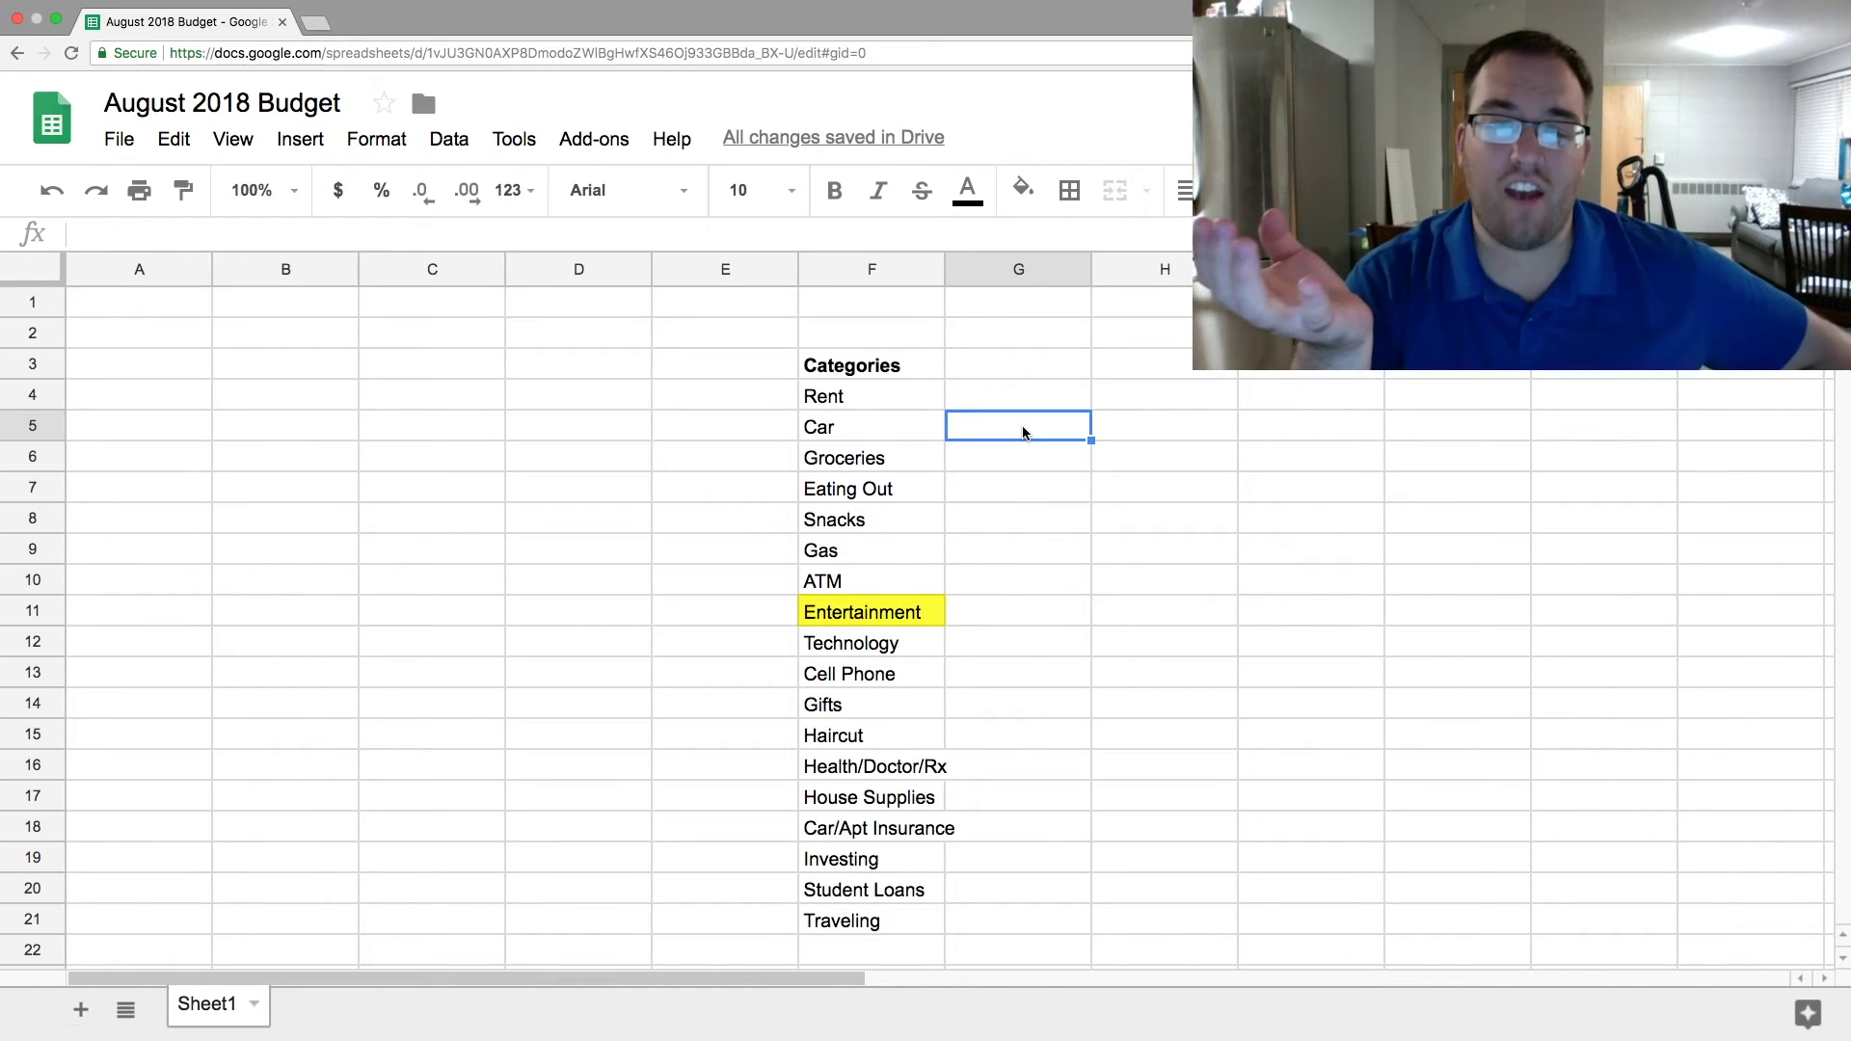
left_click_drag(885, 396, 905, 821)
scroll(911, 730, "up", 3)
Step: Remove the yellow fill from the Entertainment cell F11
left_click(860, 607)
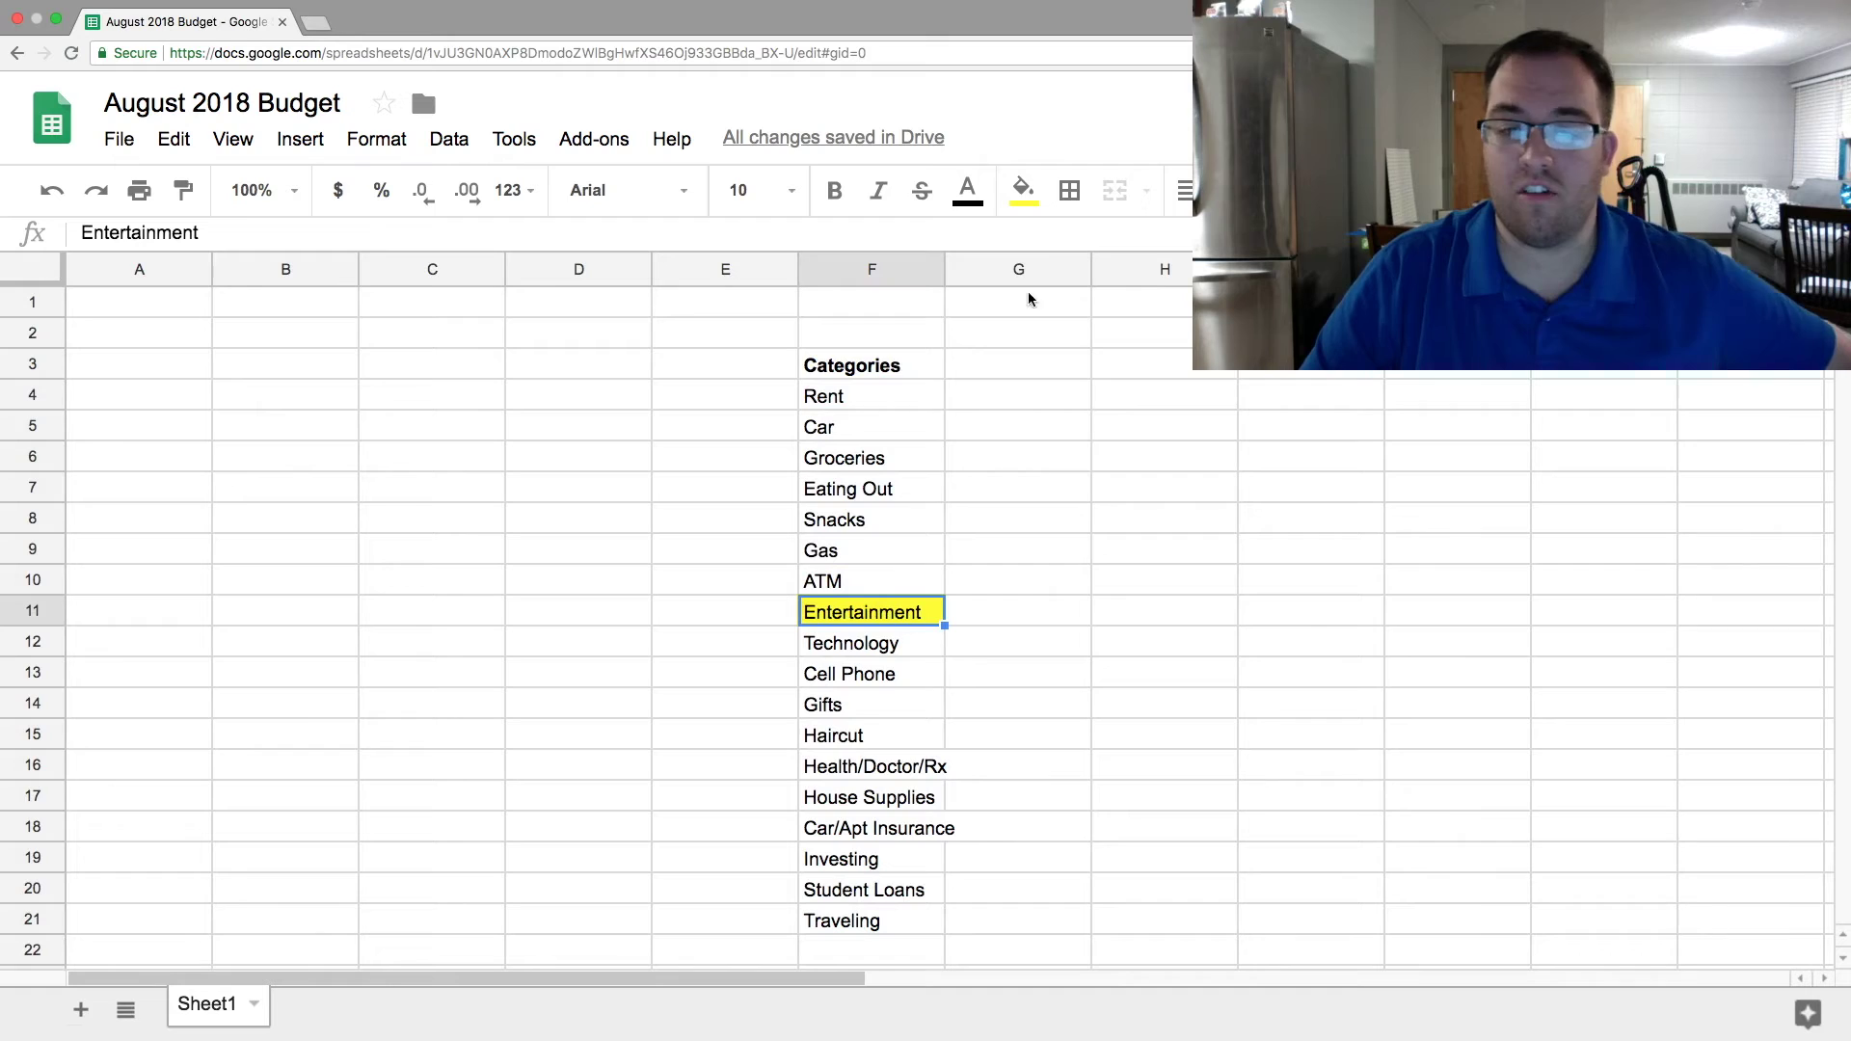
left_click(1046, 195)
left_click(1072, 244)
left_click_drag(1165, 549, 950, 548)
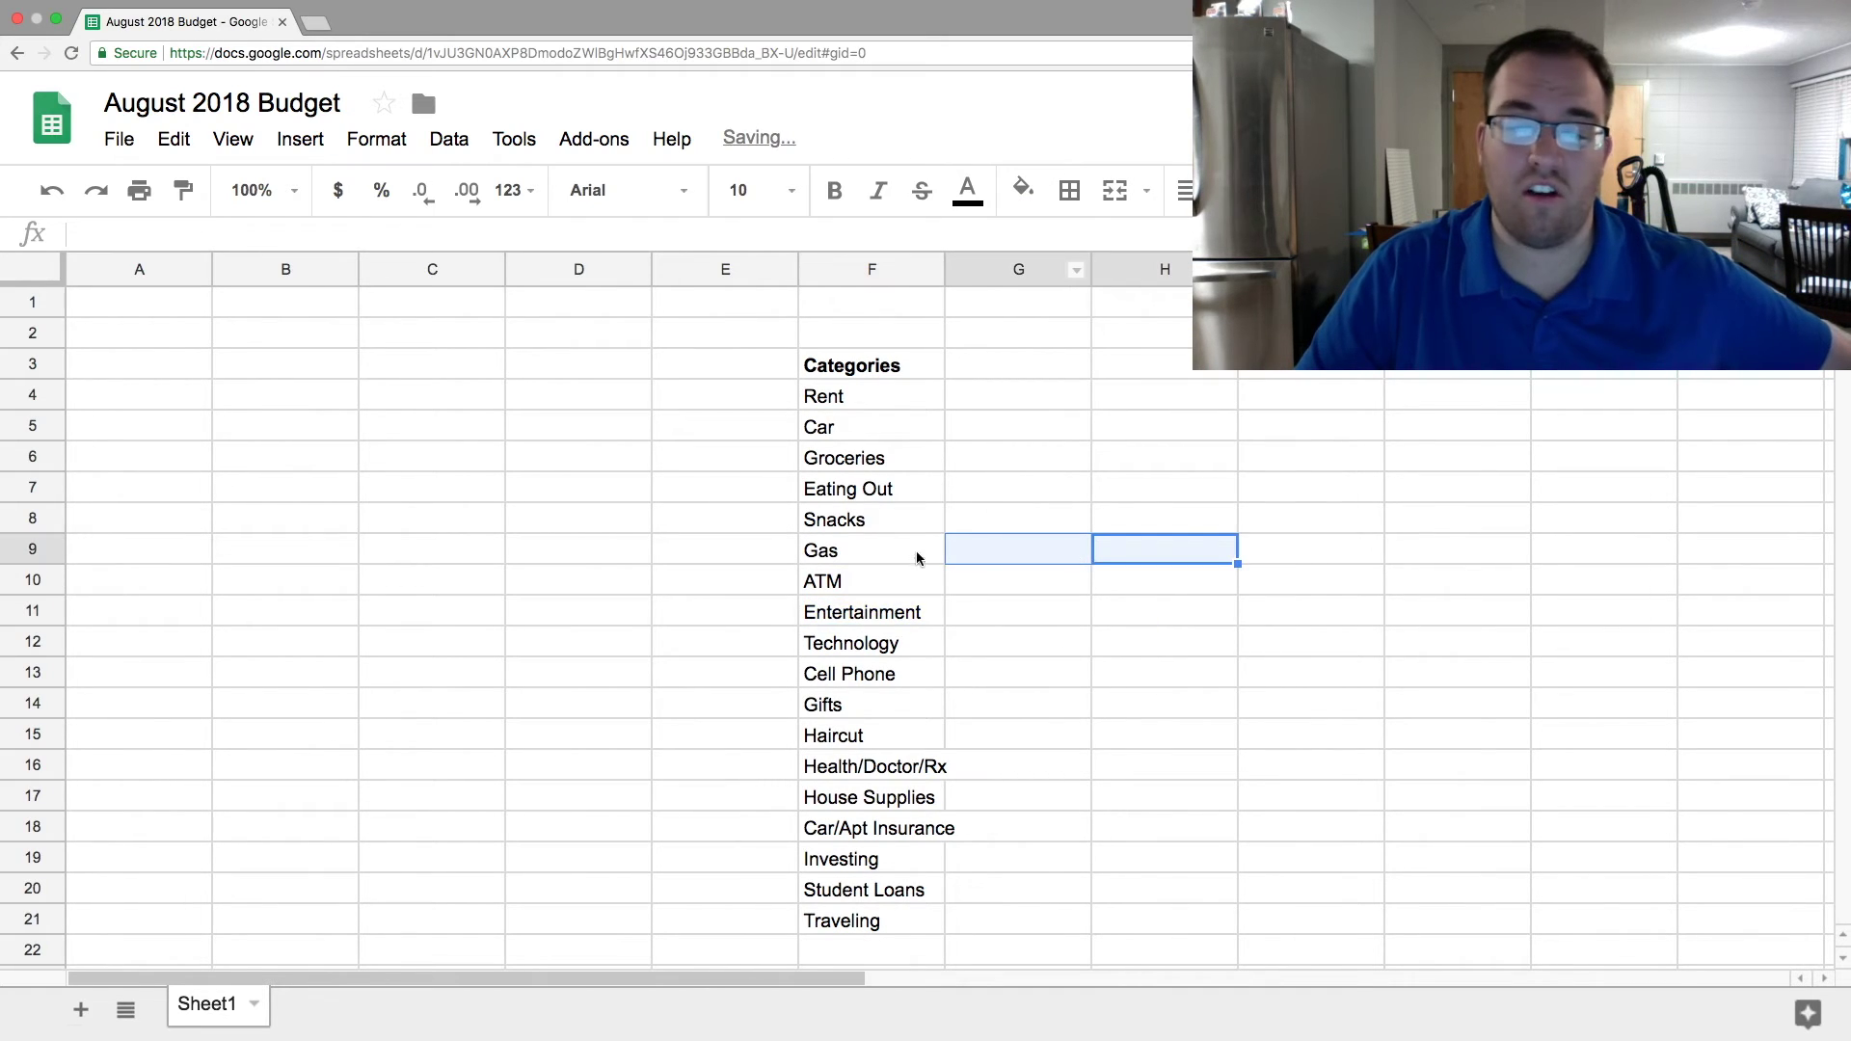
left_click(955, 460)
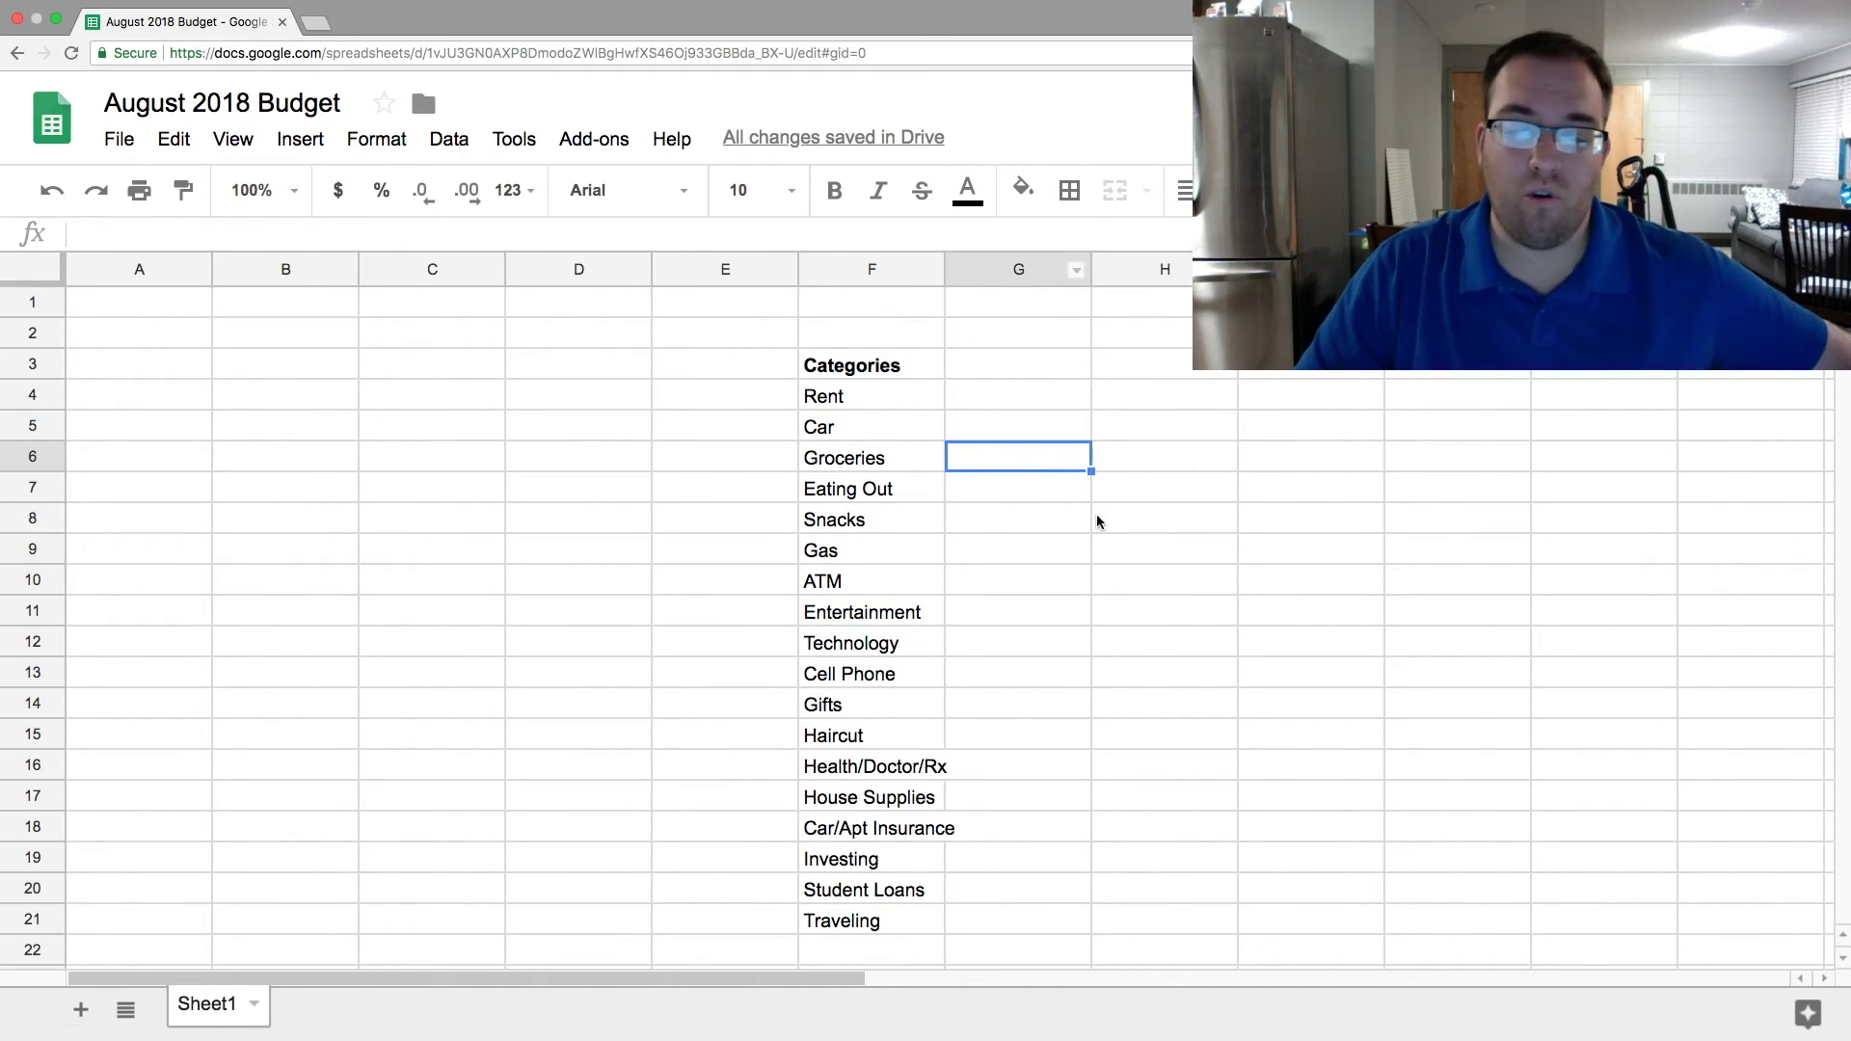
left_click(1109, 548)
left_click(1041, 576)
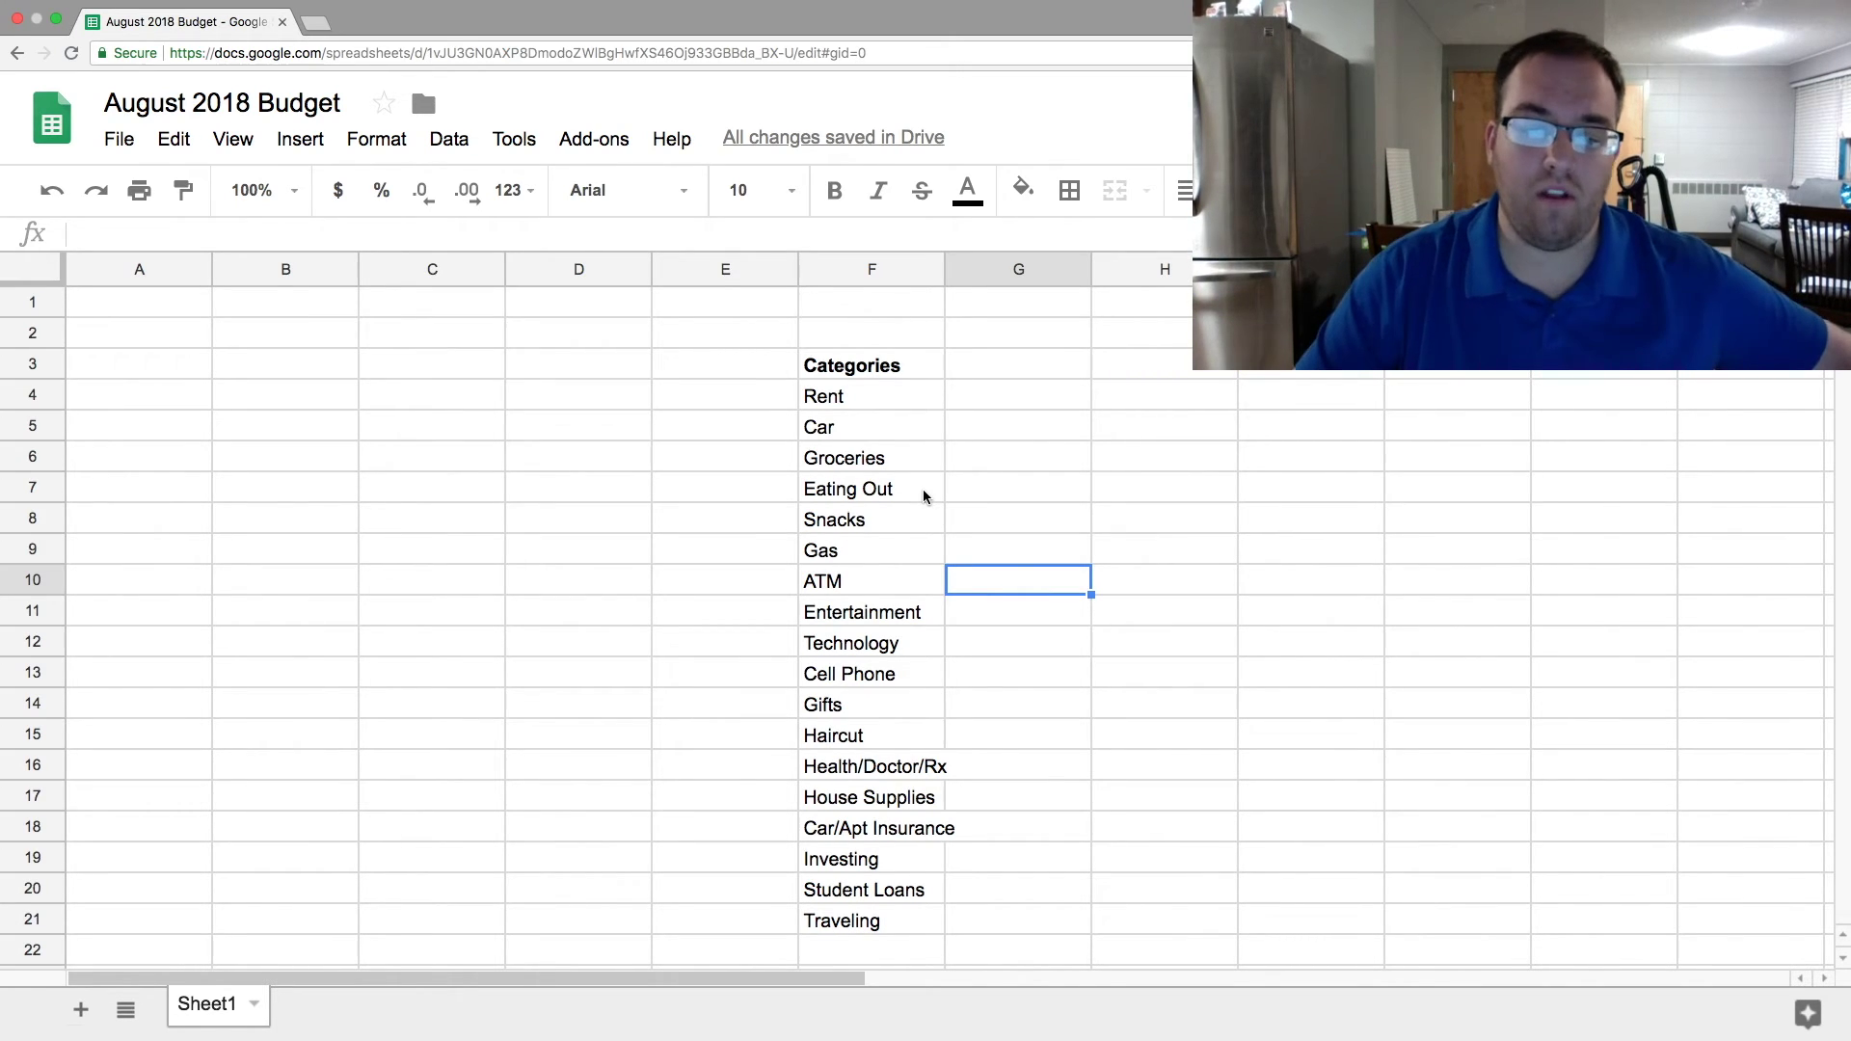
left_click(1024, 494)
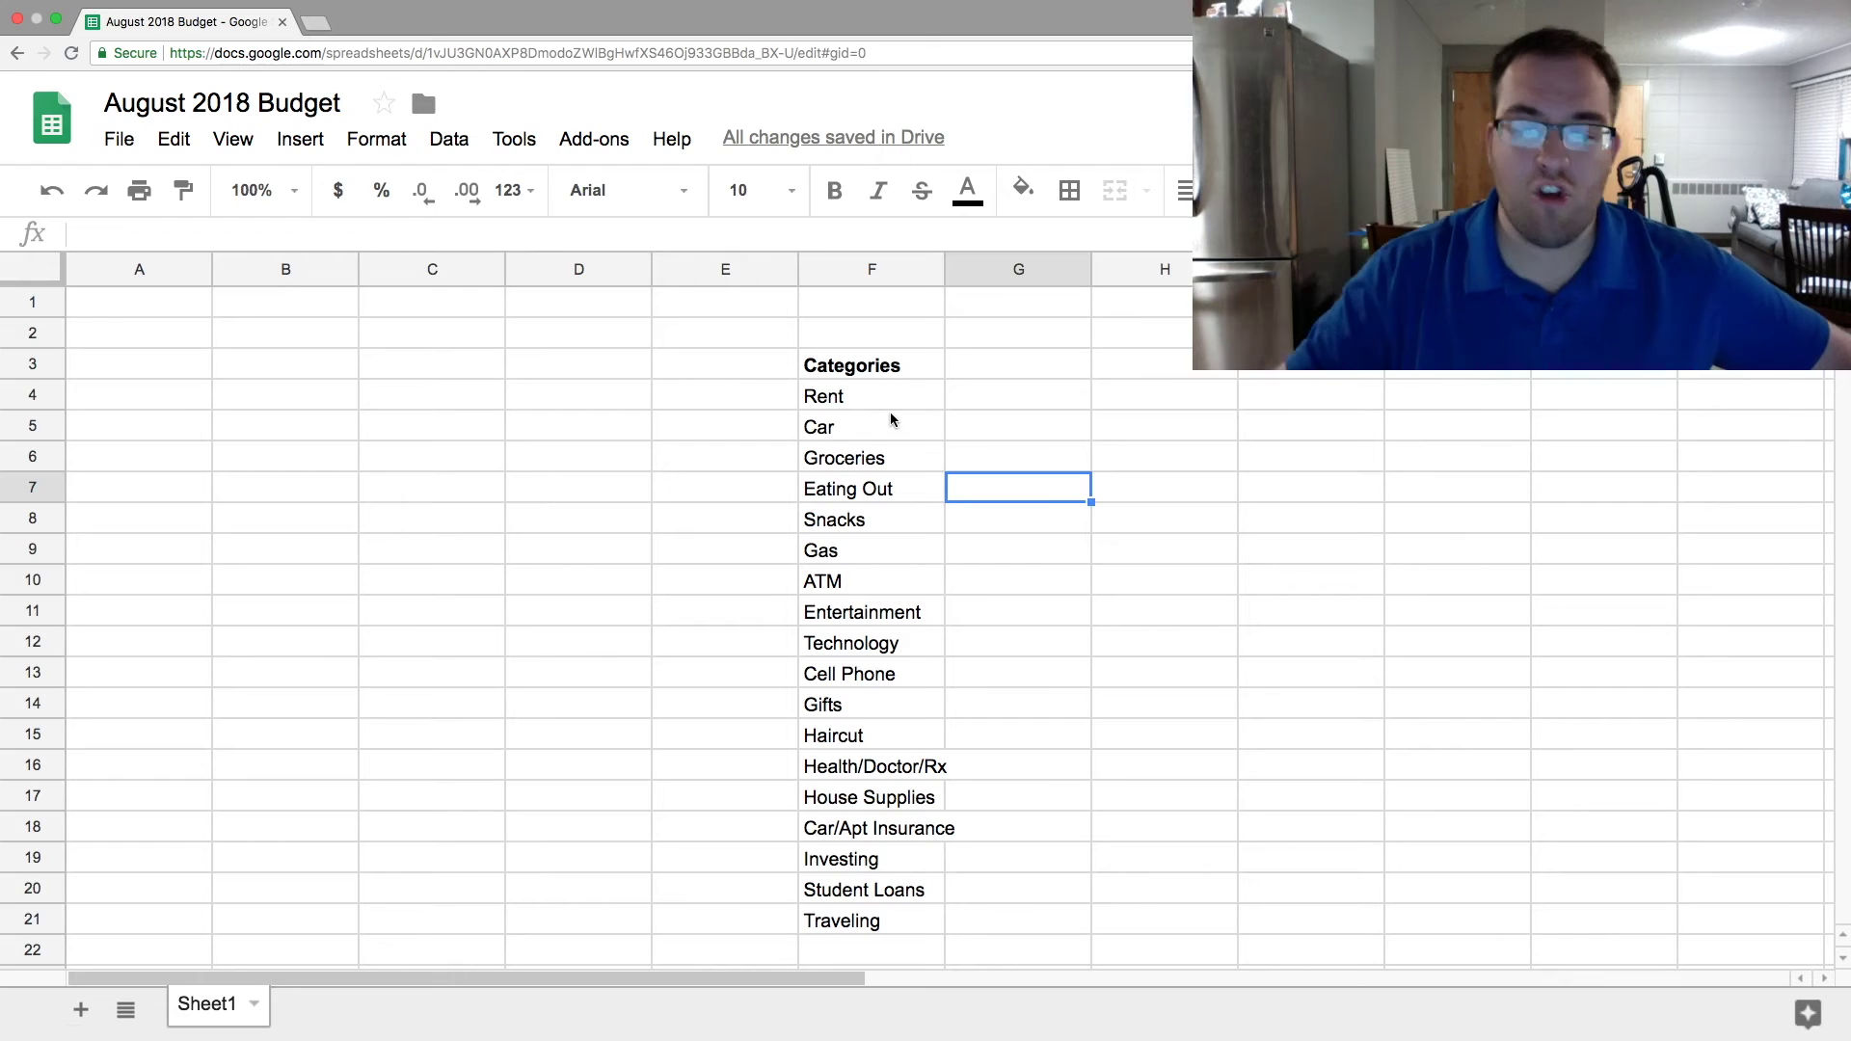
Step: Sort the category names in F4 to F21 alphabetically from A to Z, leaving the Categories heading out of the sorted range
left_click(920, 422)
left_click_drag(863, 400, 888, 929)
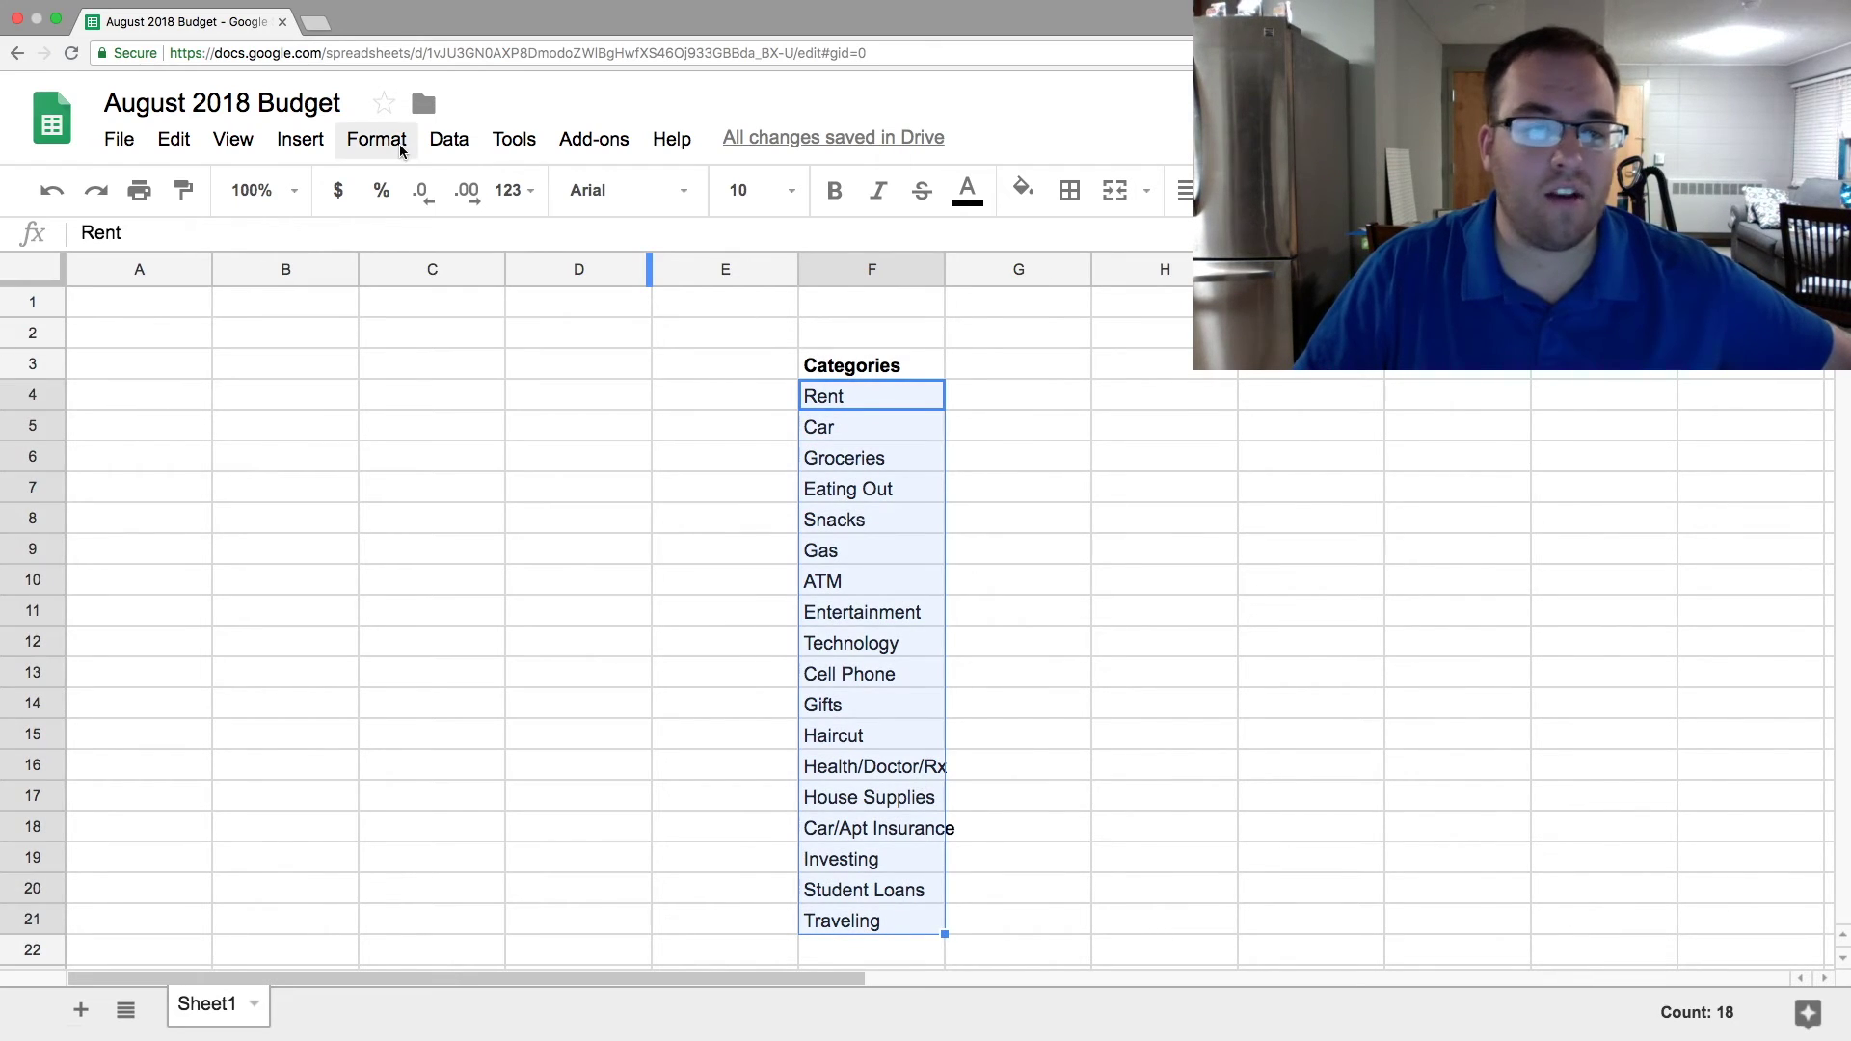
left_click(446, 141)
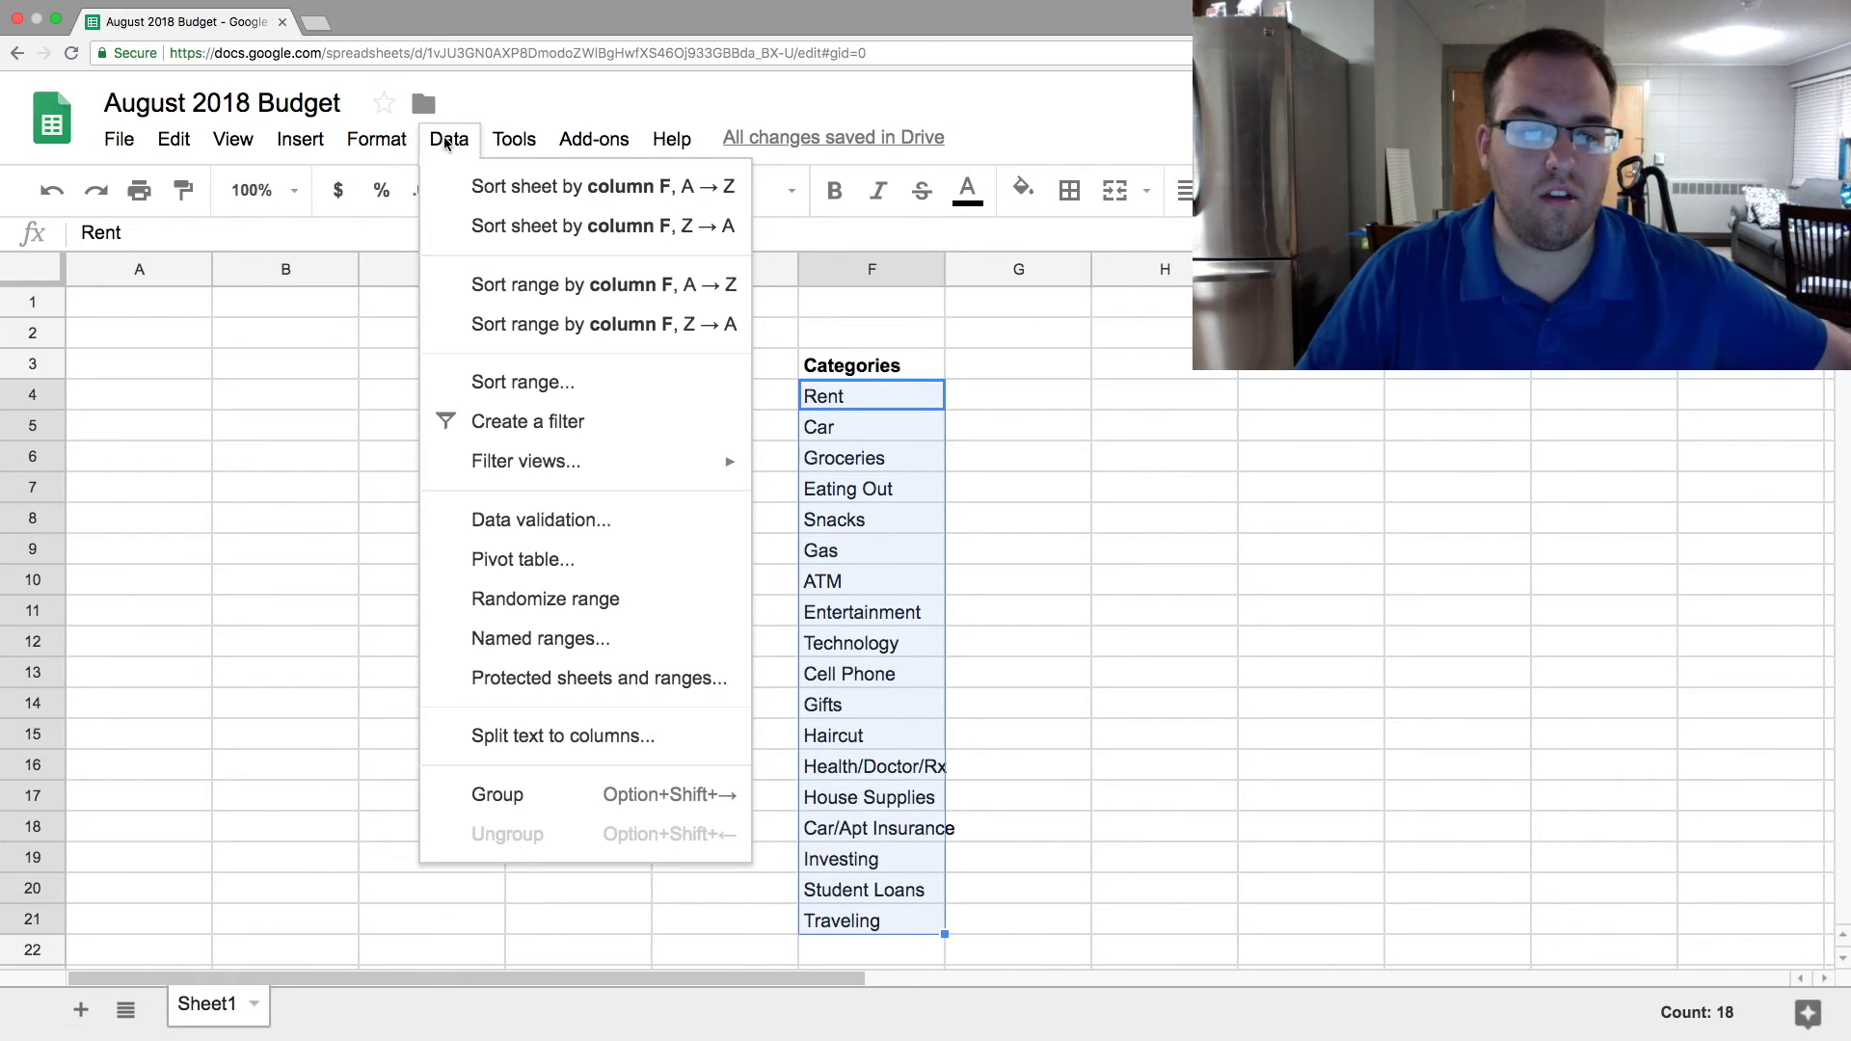
left_click(591, 290)
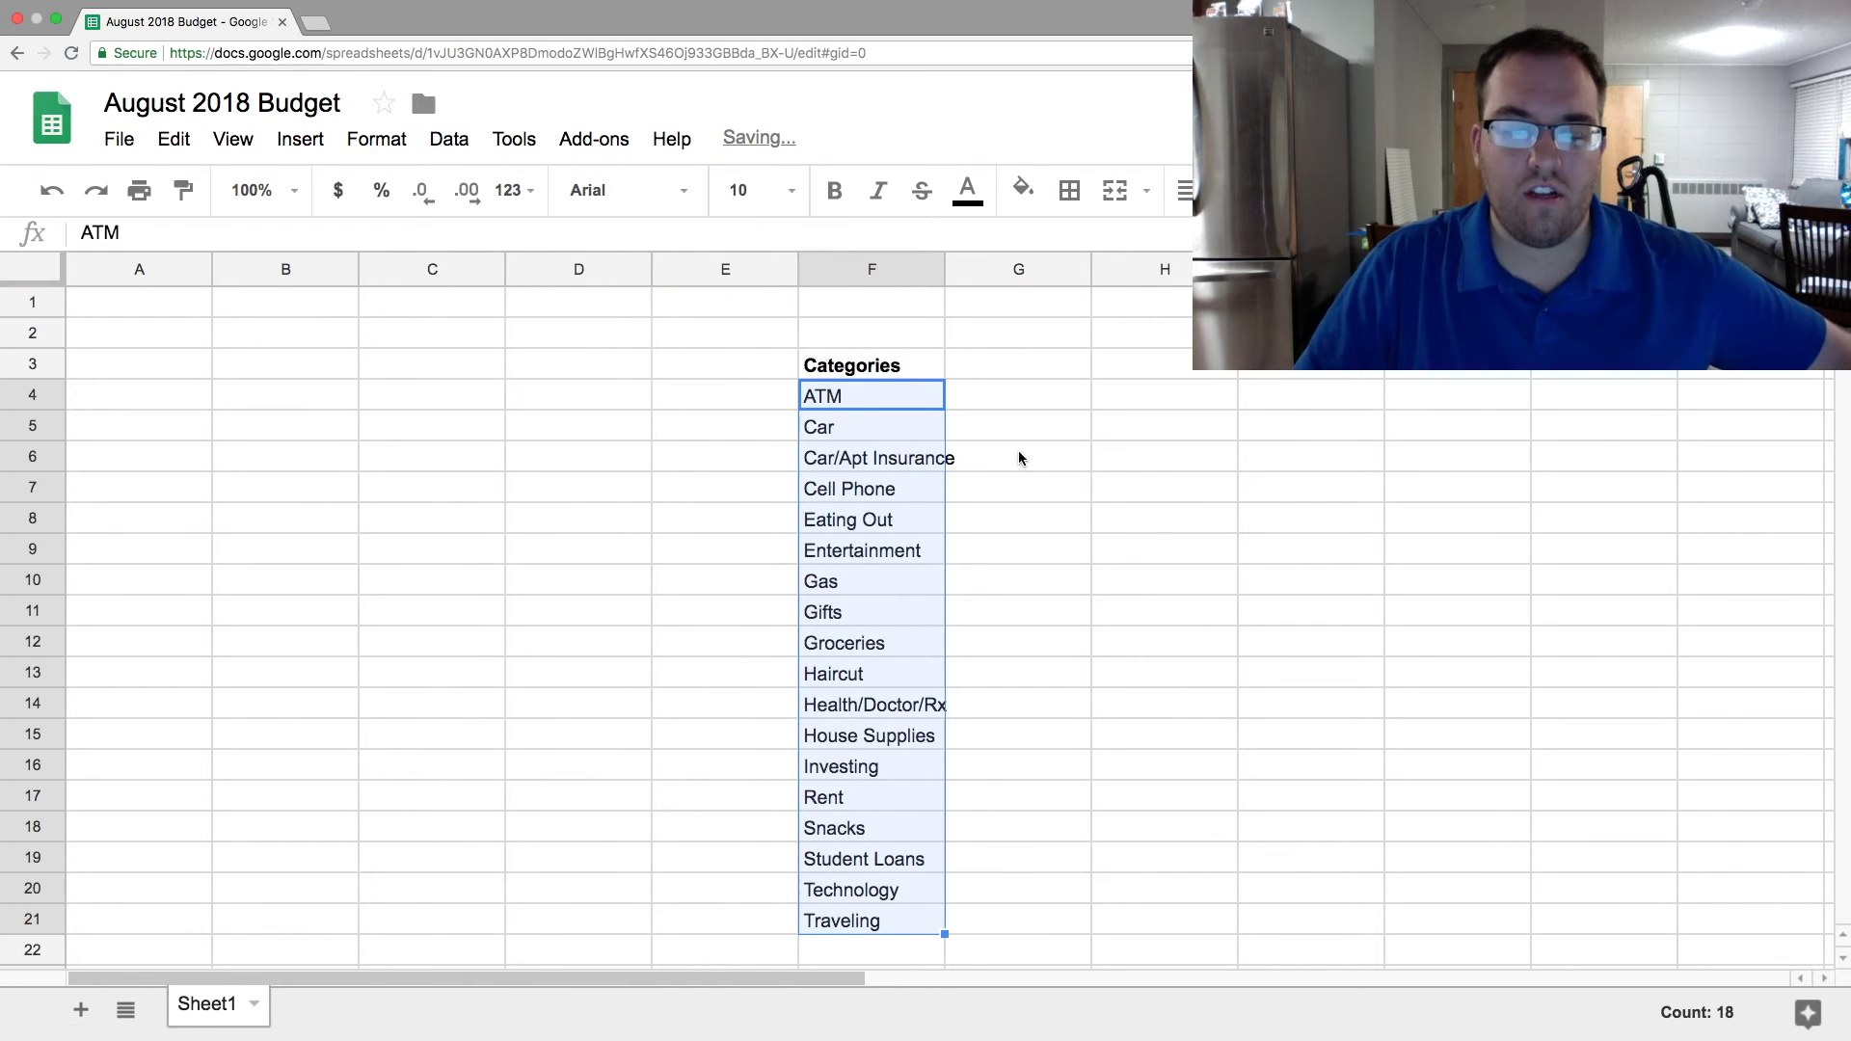
left_click(1018, 485)
scroll(889, 416, "down", 1)
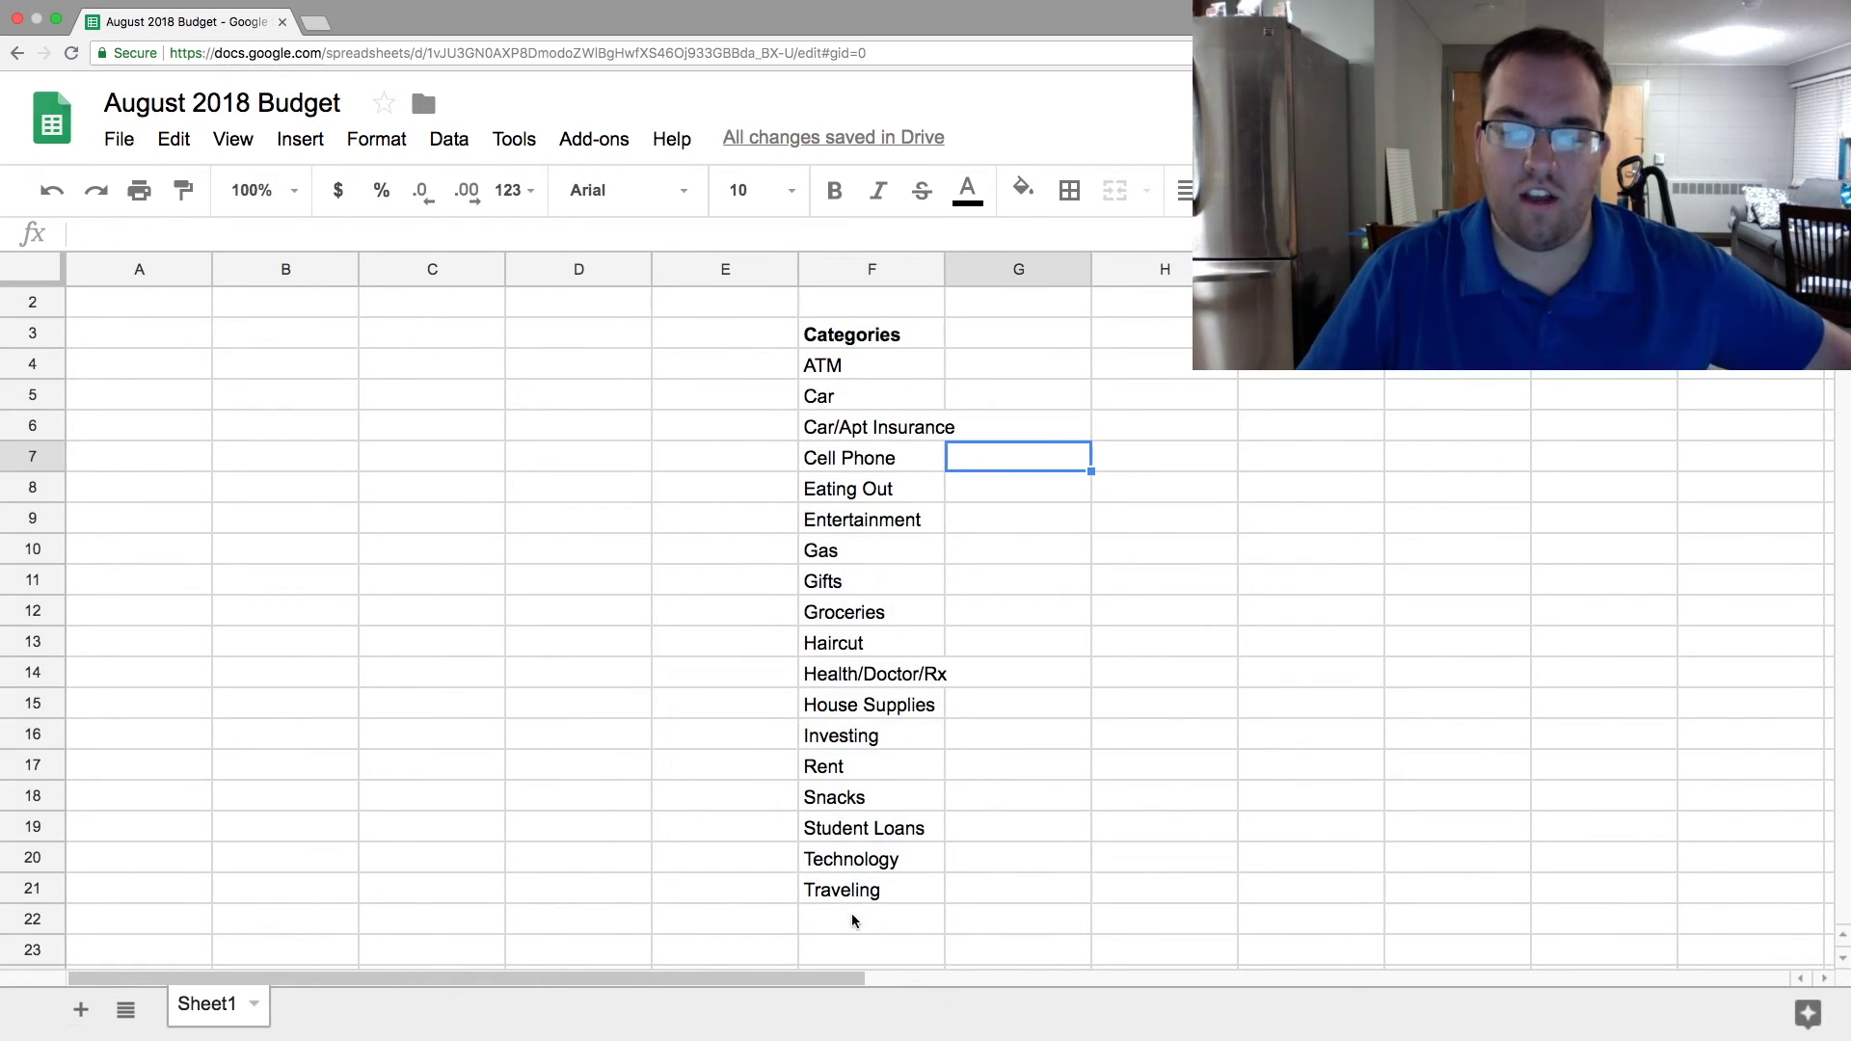
Step: Fit the width of column F to its longest category name
left_click(852, 859)
scroll(887, 578, "up", 1)
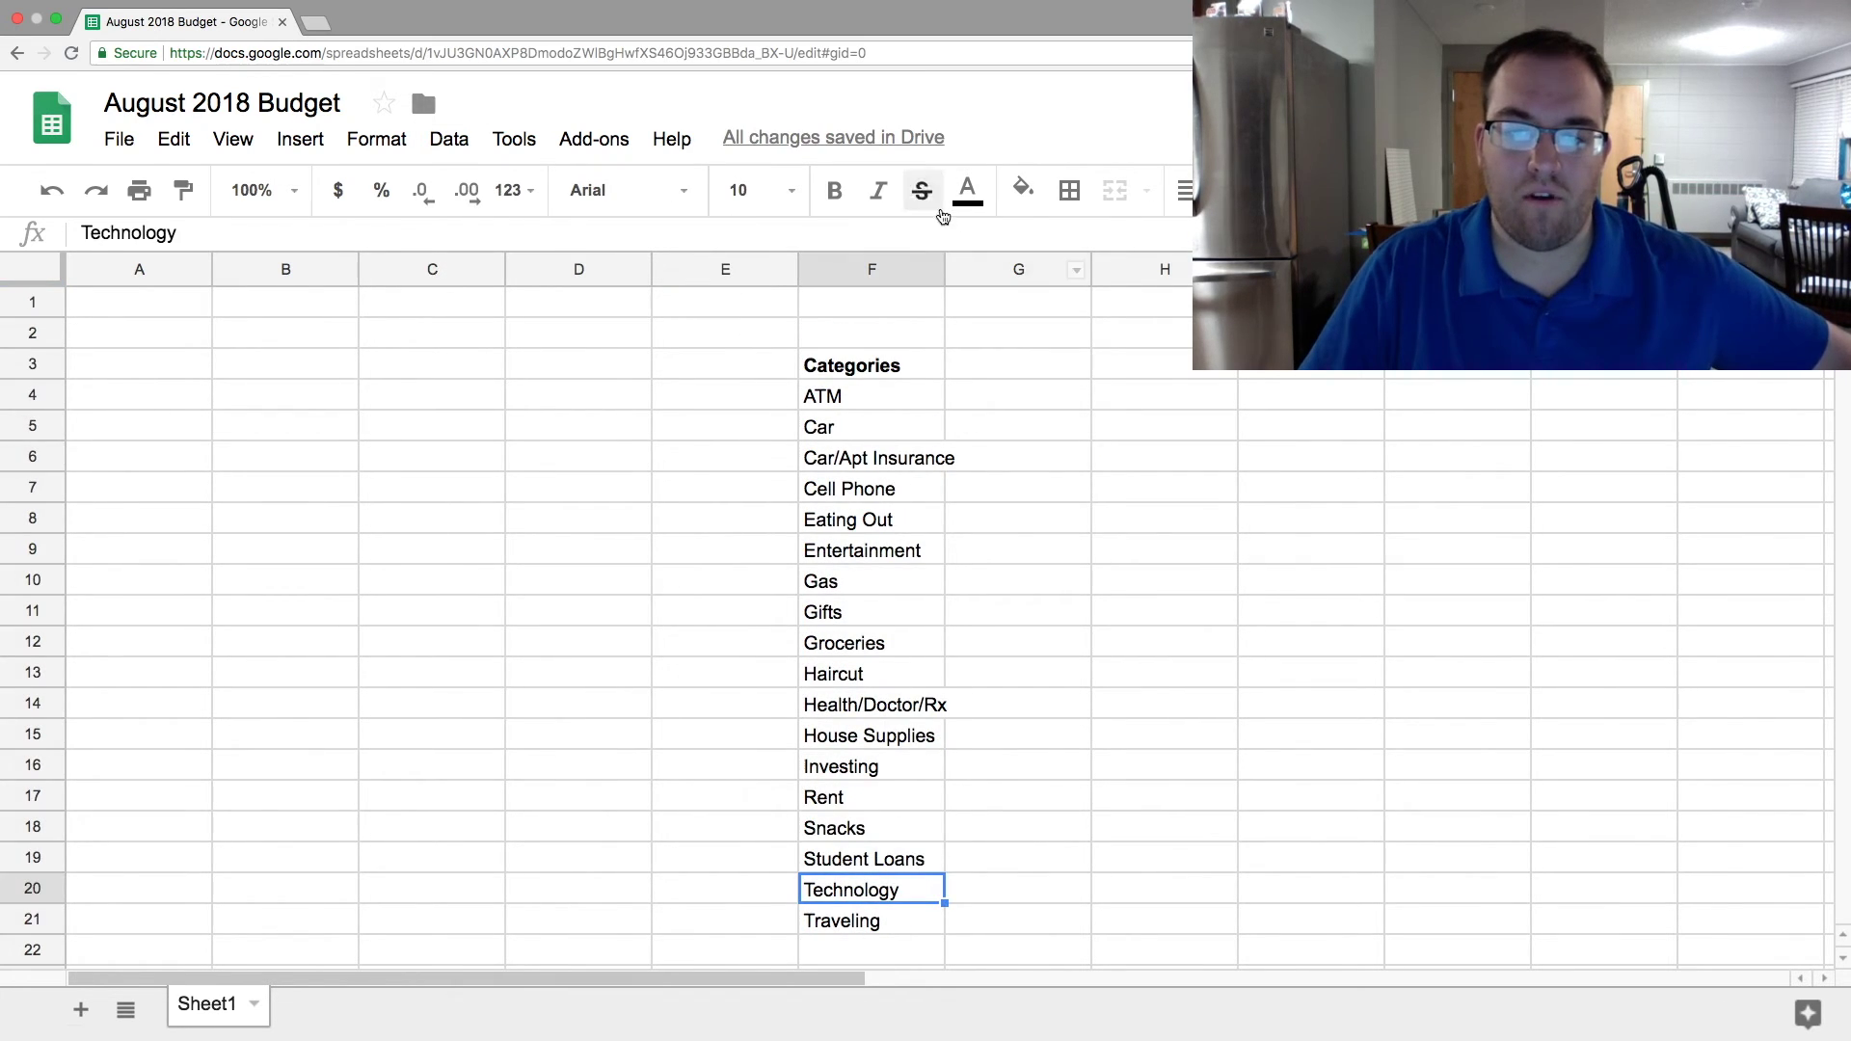
double_click(942, 269)
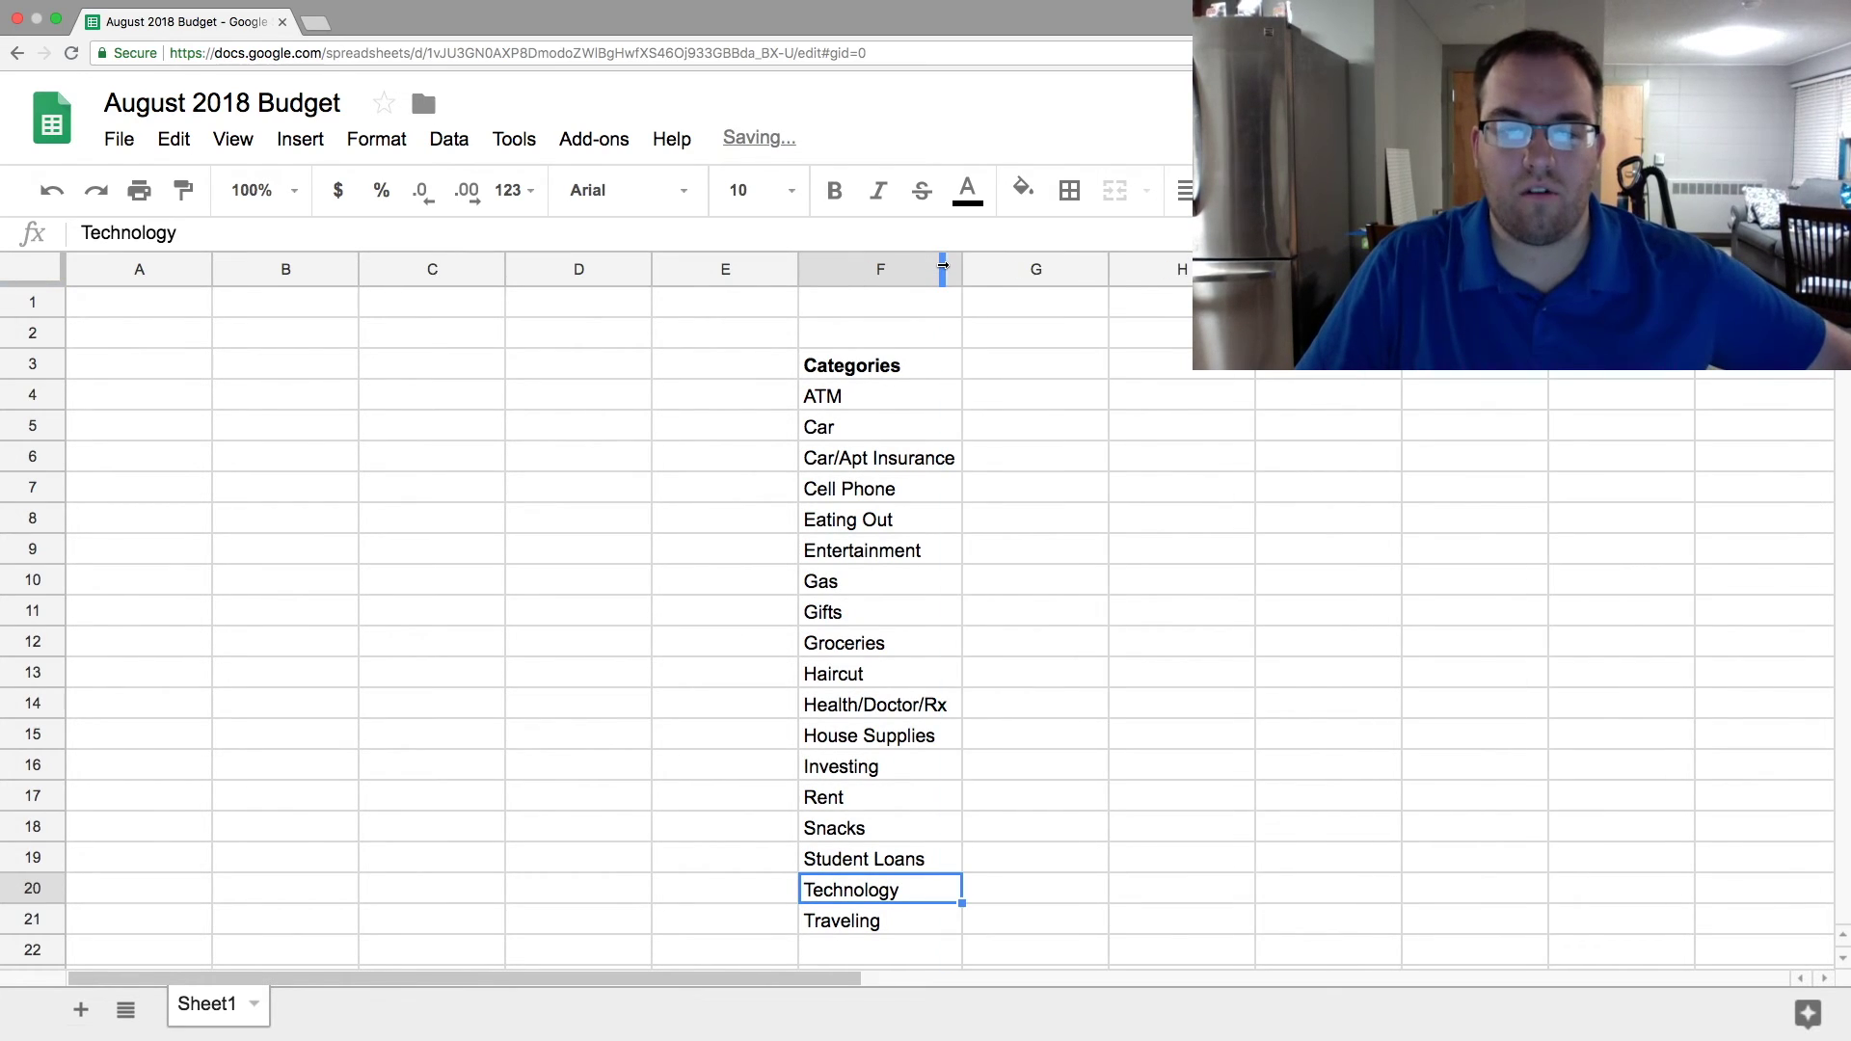
left_click(1026, 339)
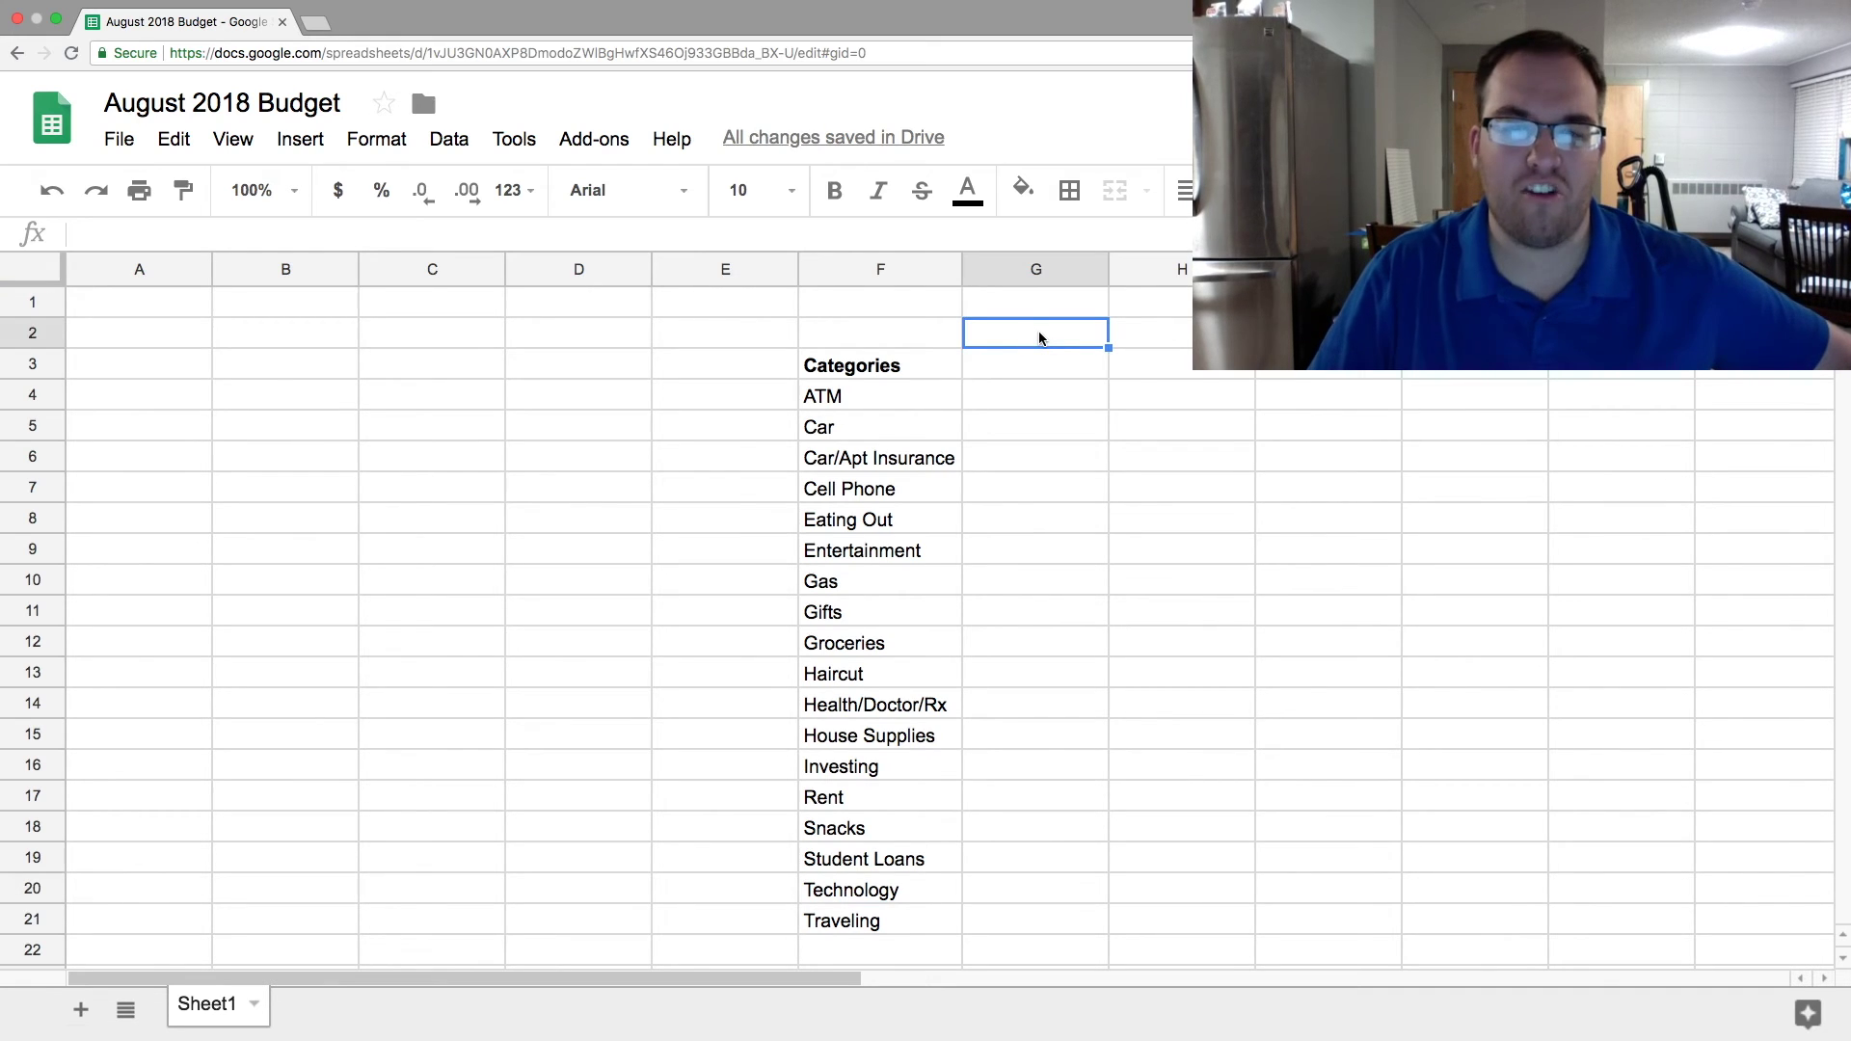
left_click(1045, 398)
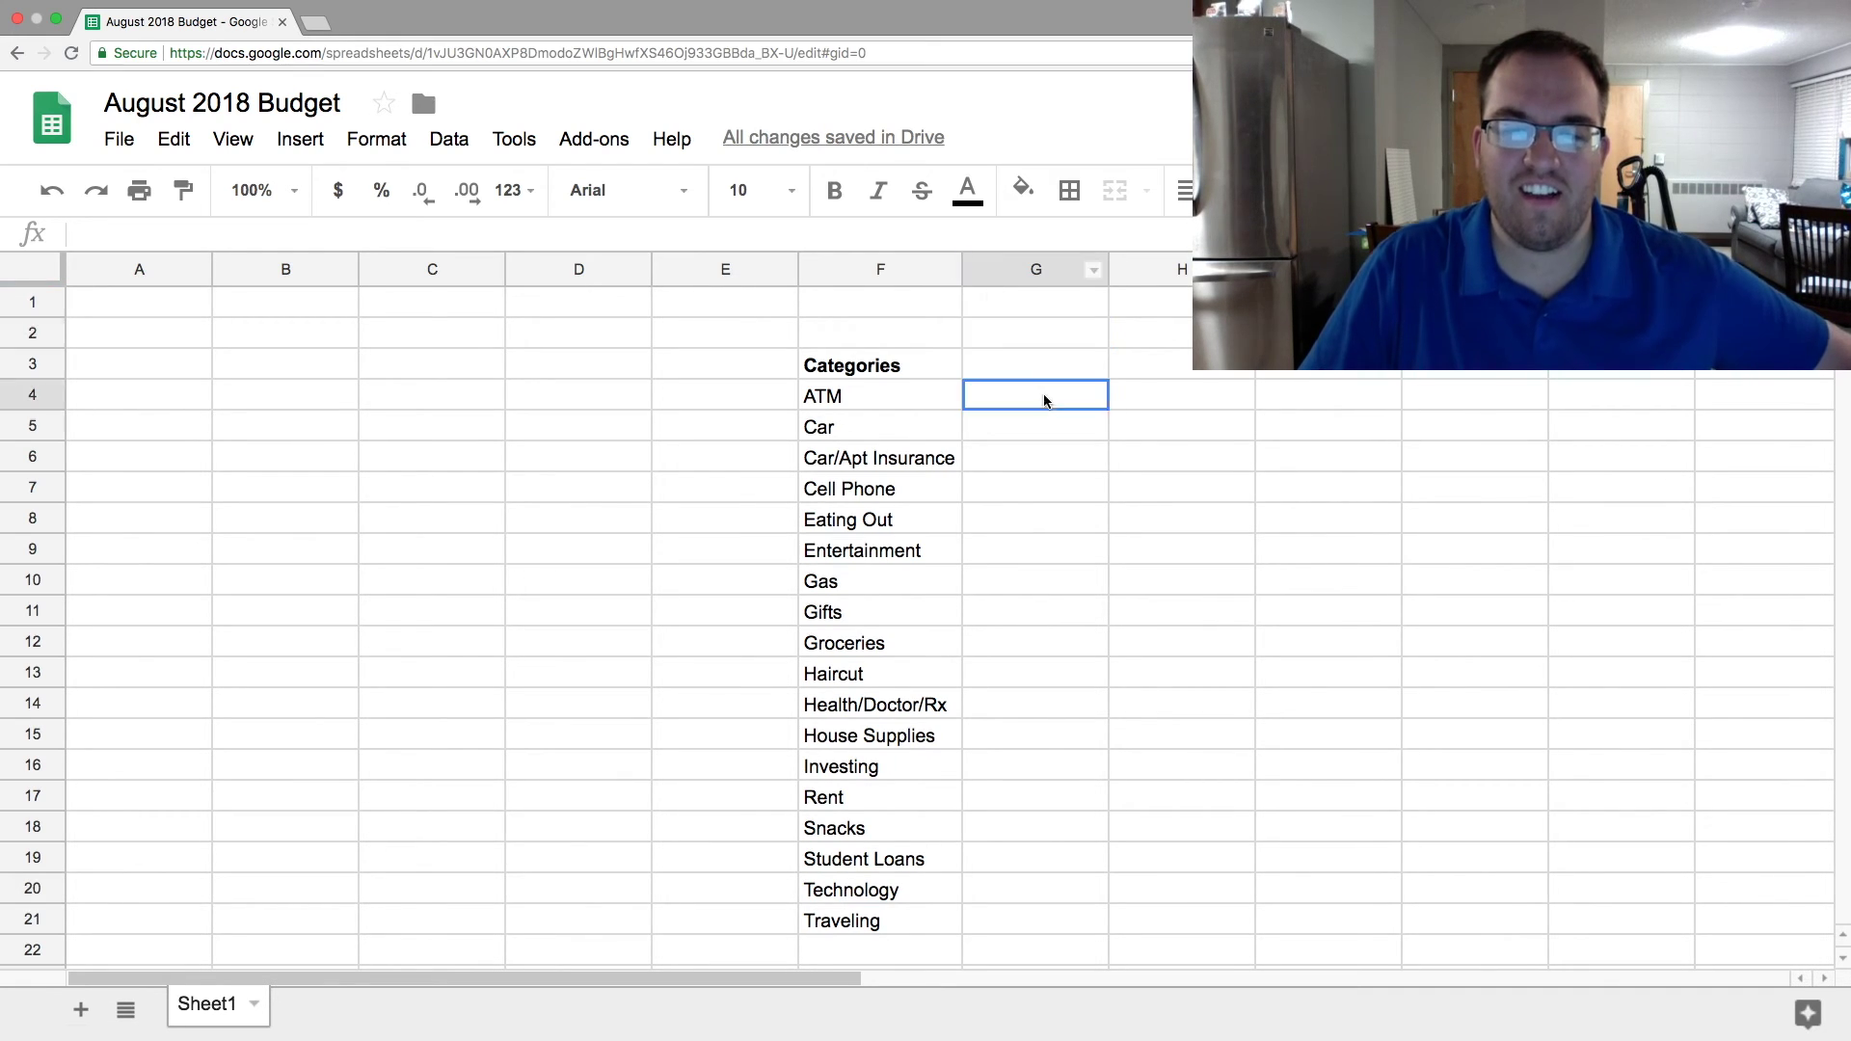
double_click(961, 266)
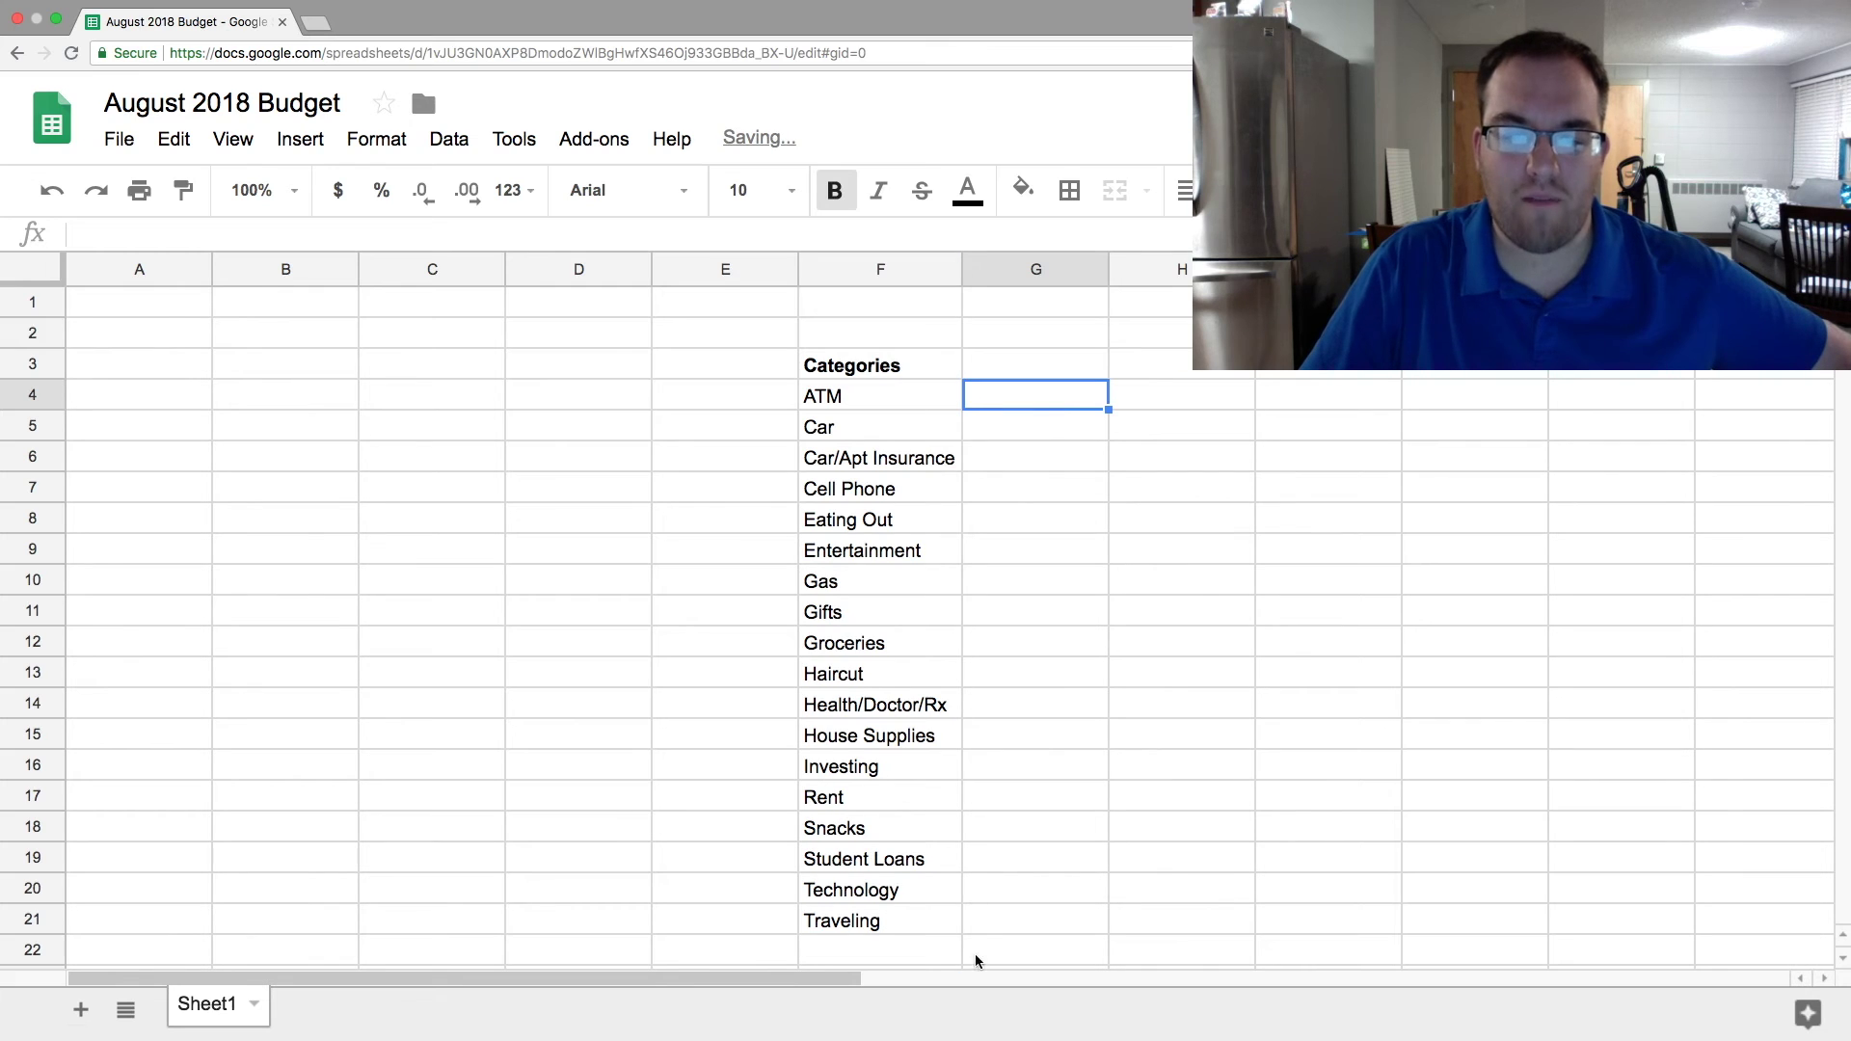
left_click(908, 912)
left_click_drag(901, 367, 881, 939)
left_click(1028, 673)
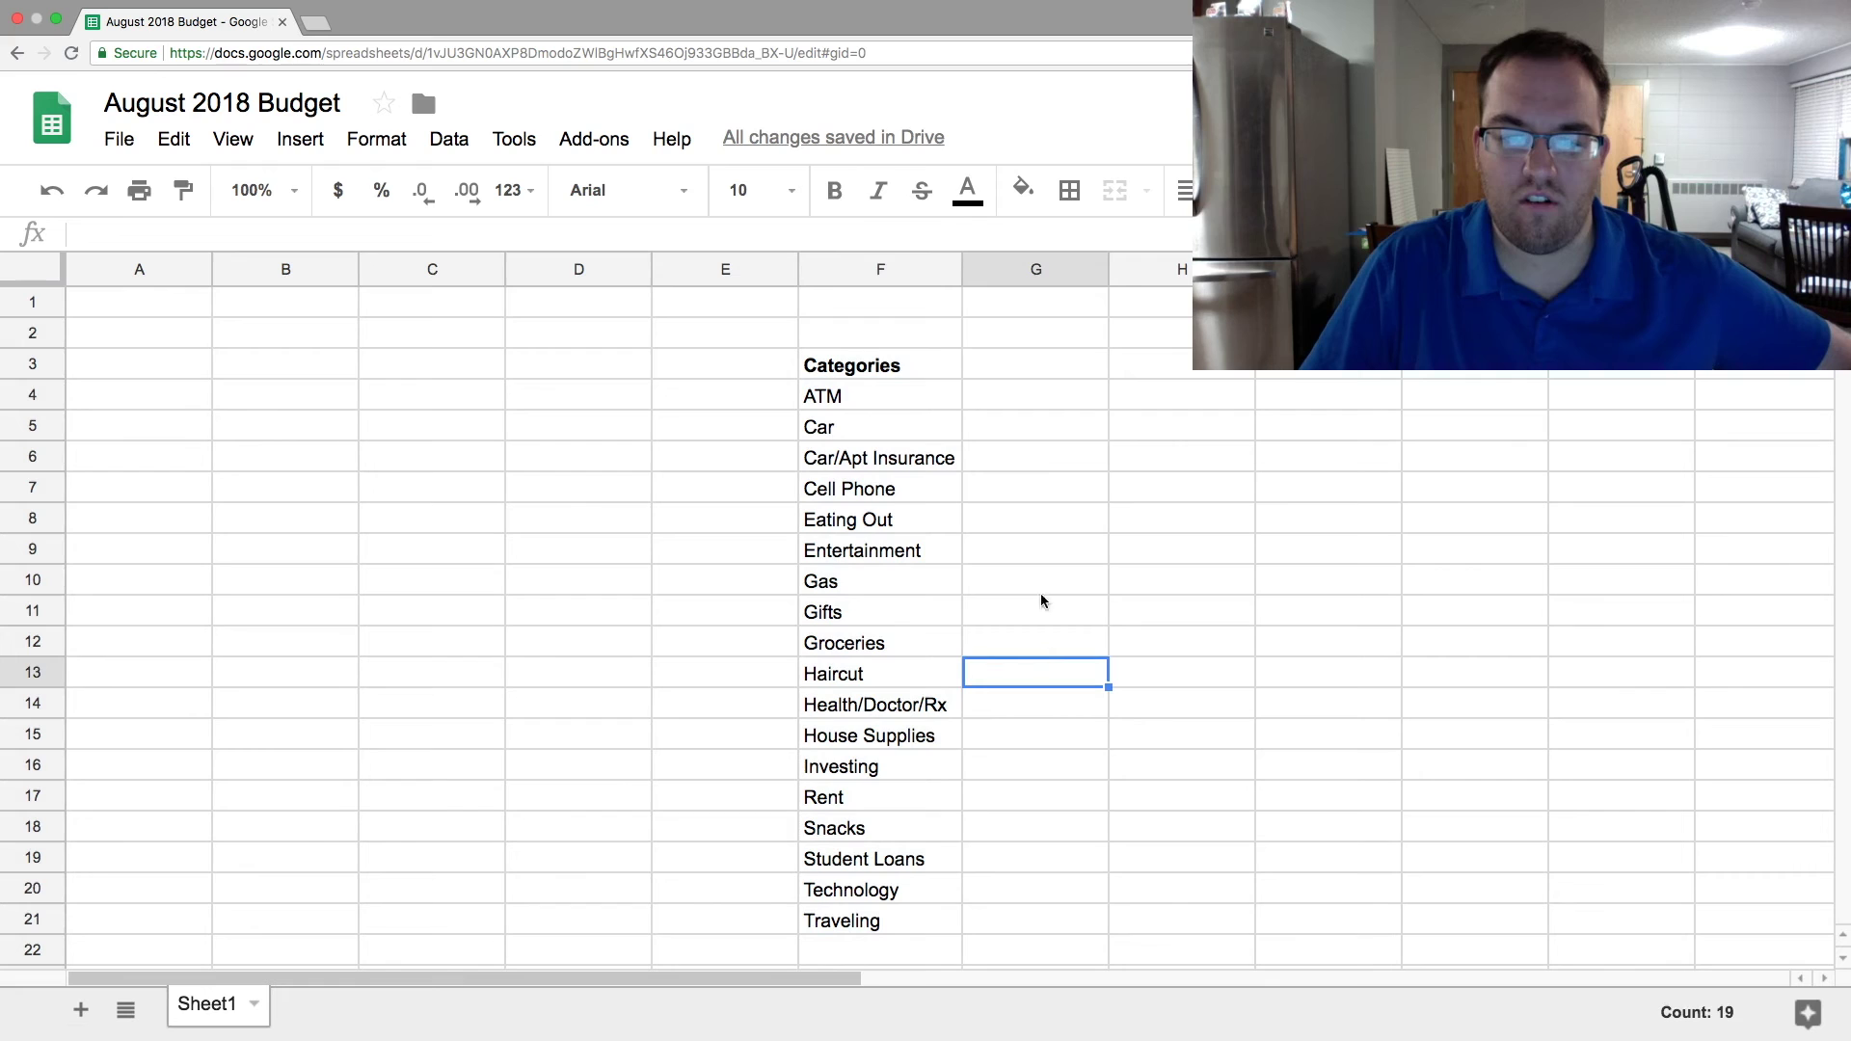
left_click(993, 424)
left_click_drag(923, 368, 916, 685)
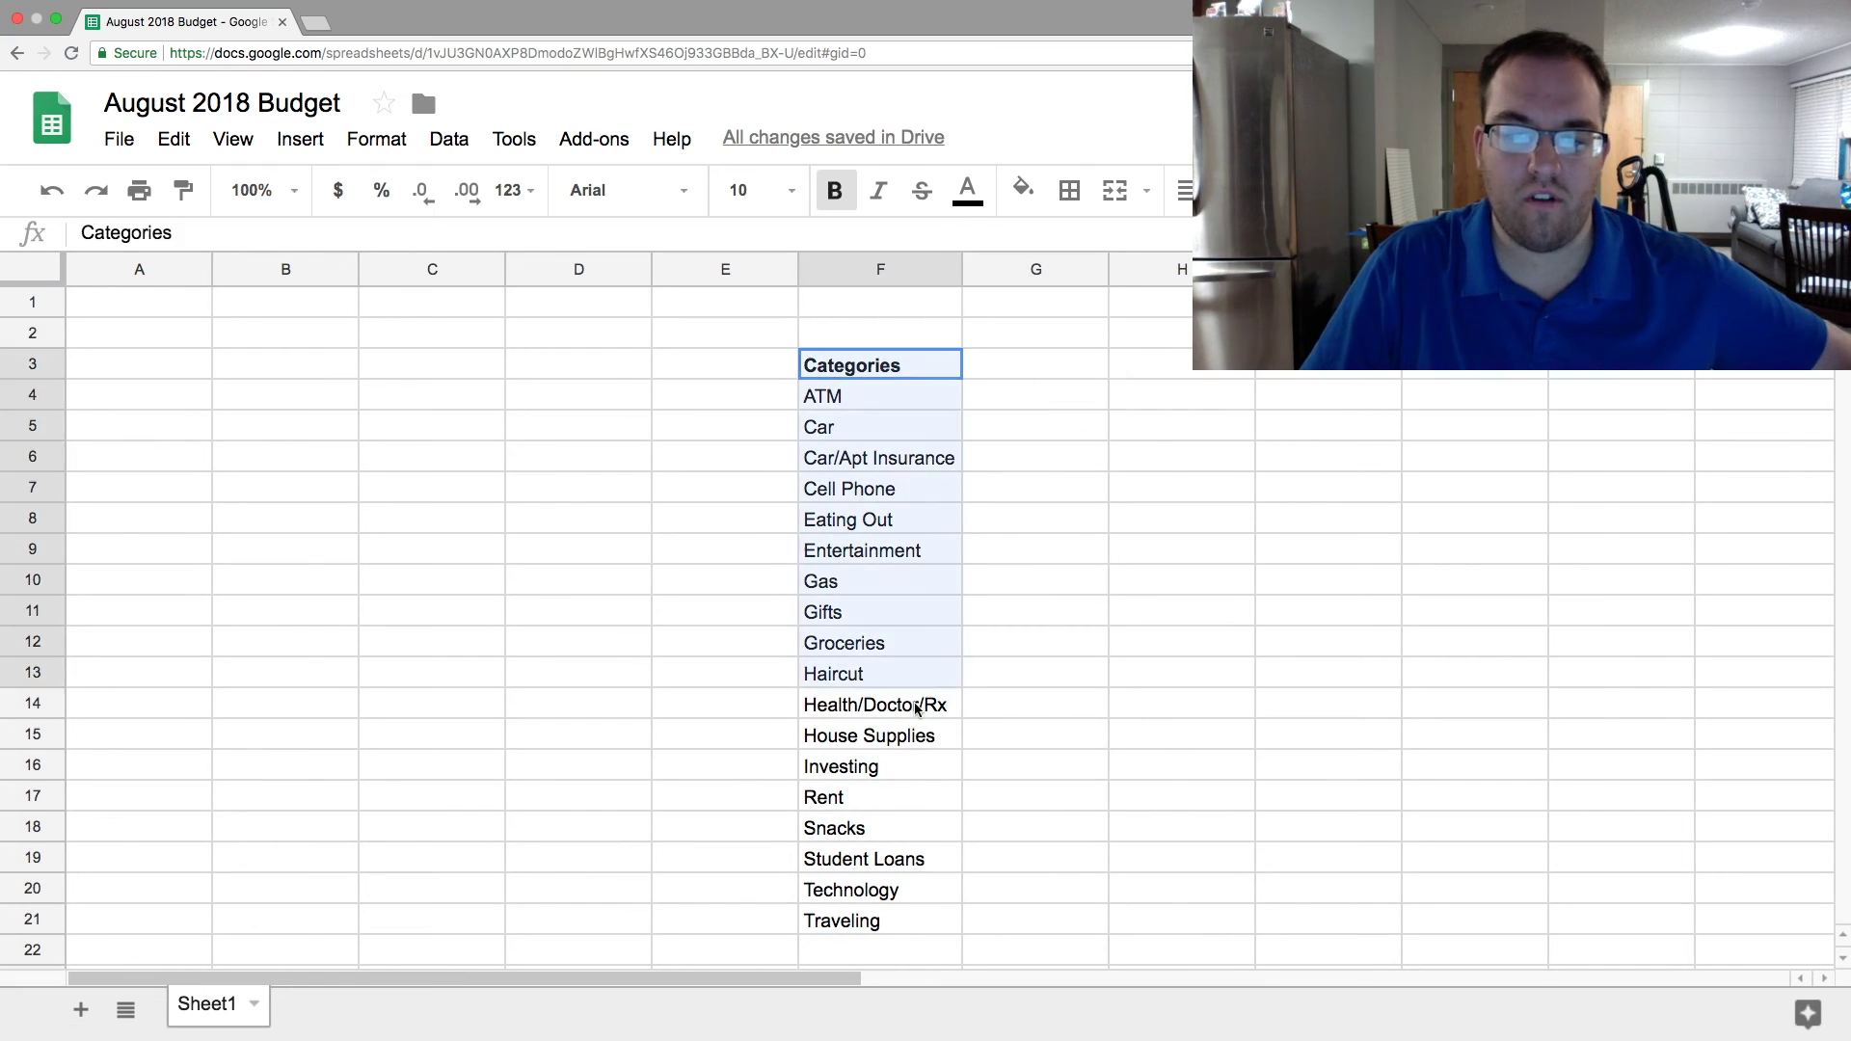
left_click(1028, 549)
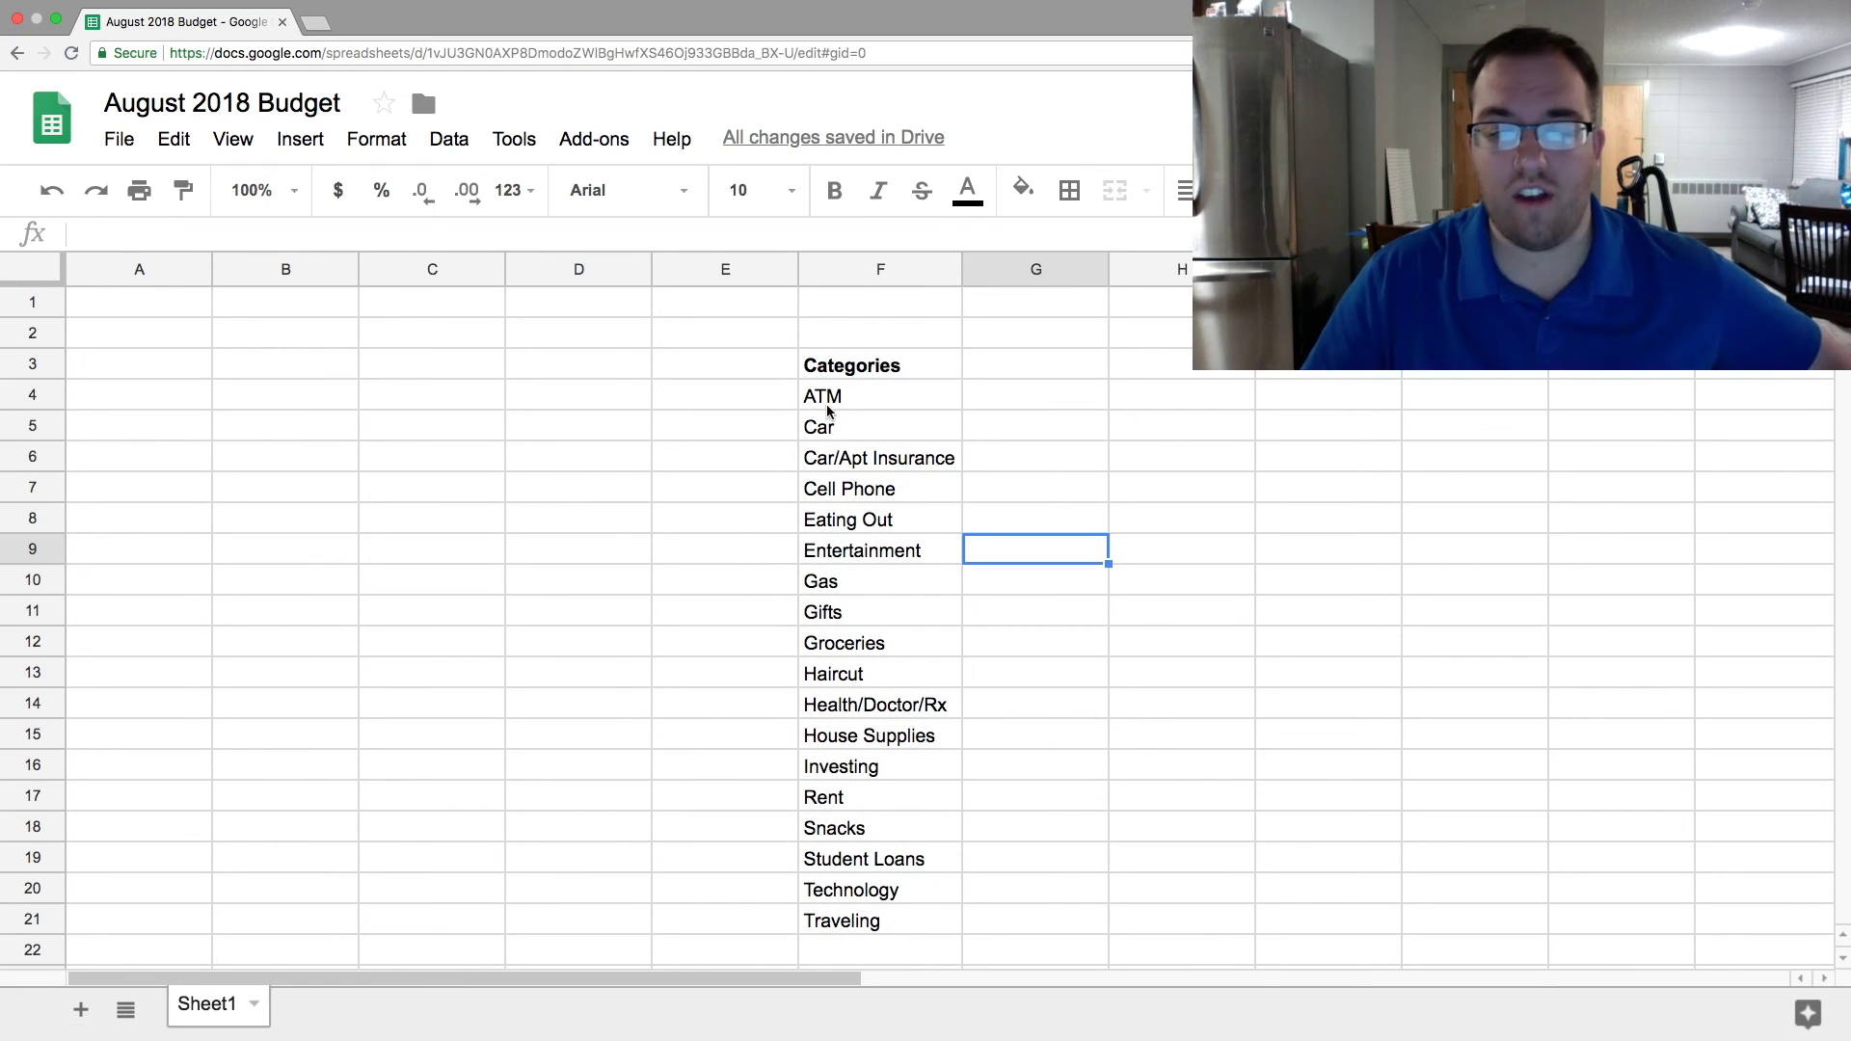
left_click_drag(881, 364, 876, 929)
left_click(1074, 681)
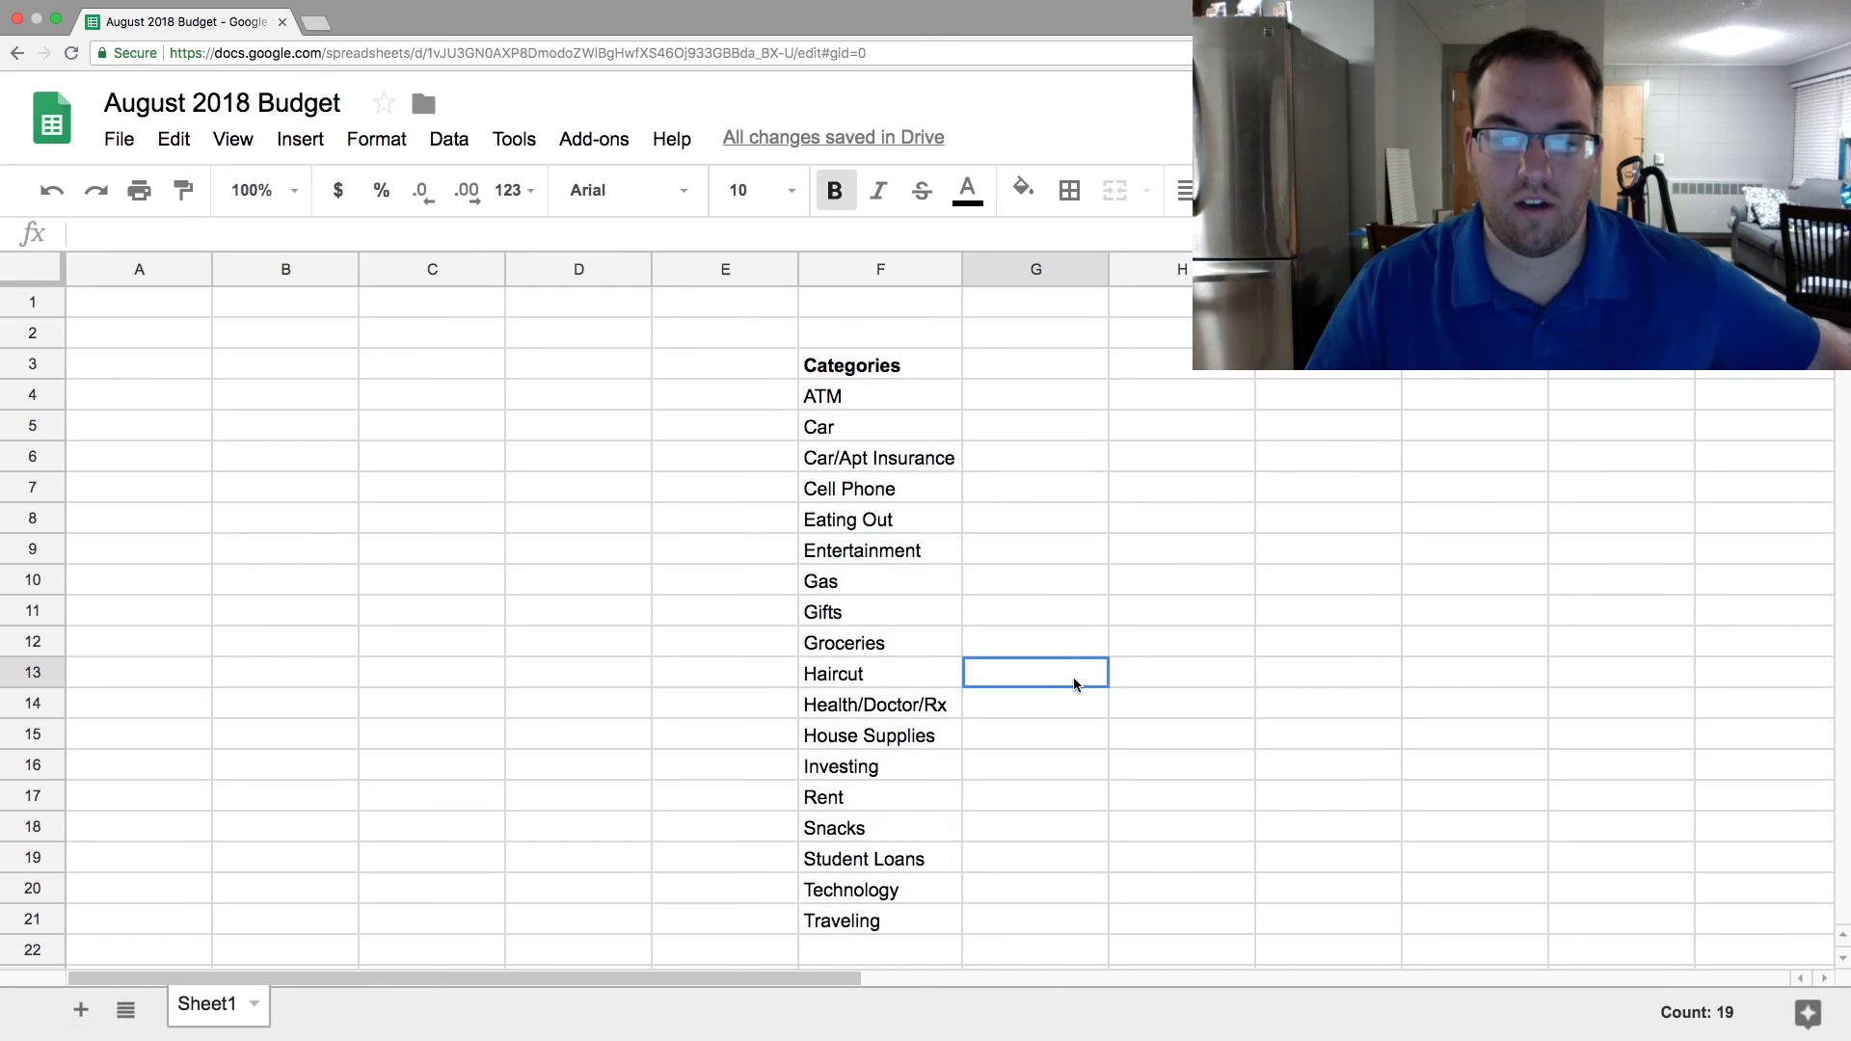
left_click_drag(880, 366, 872, 926)
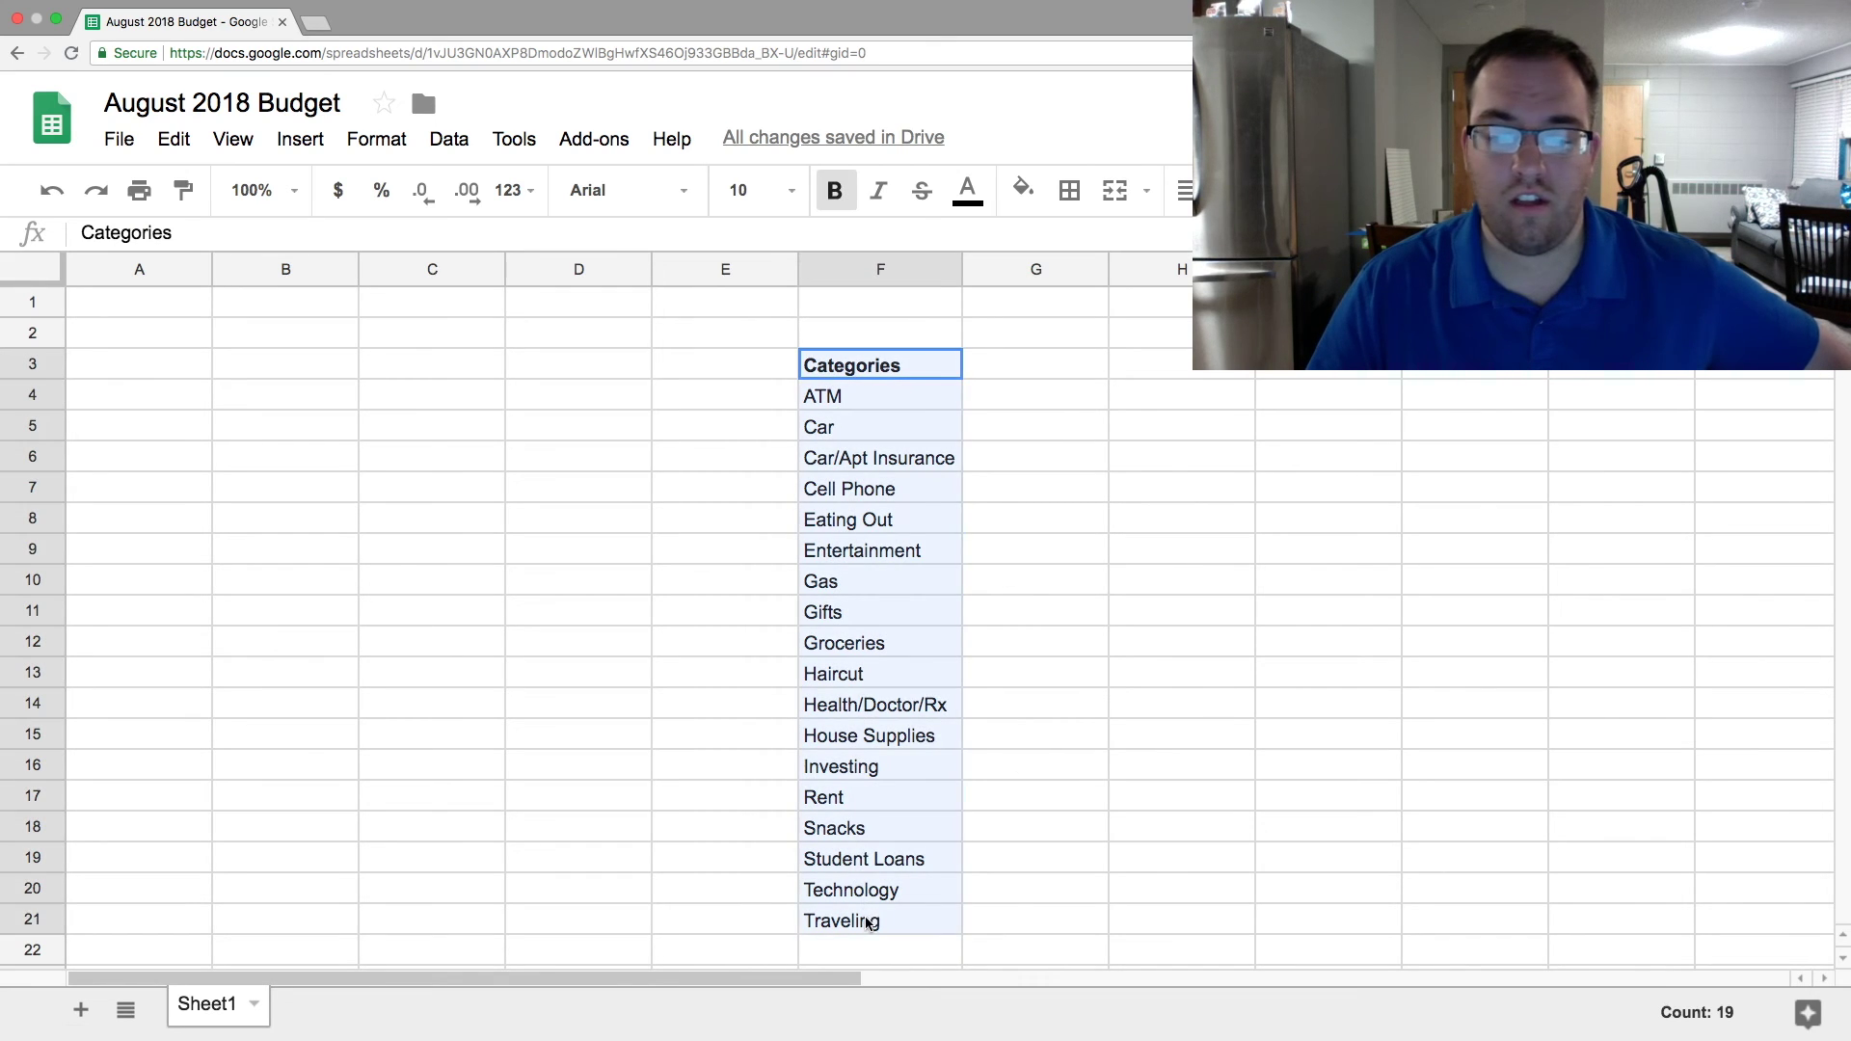
left_click(1053, 393)
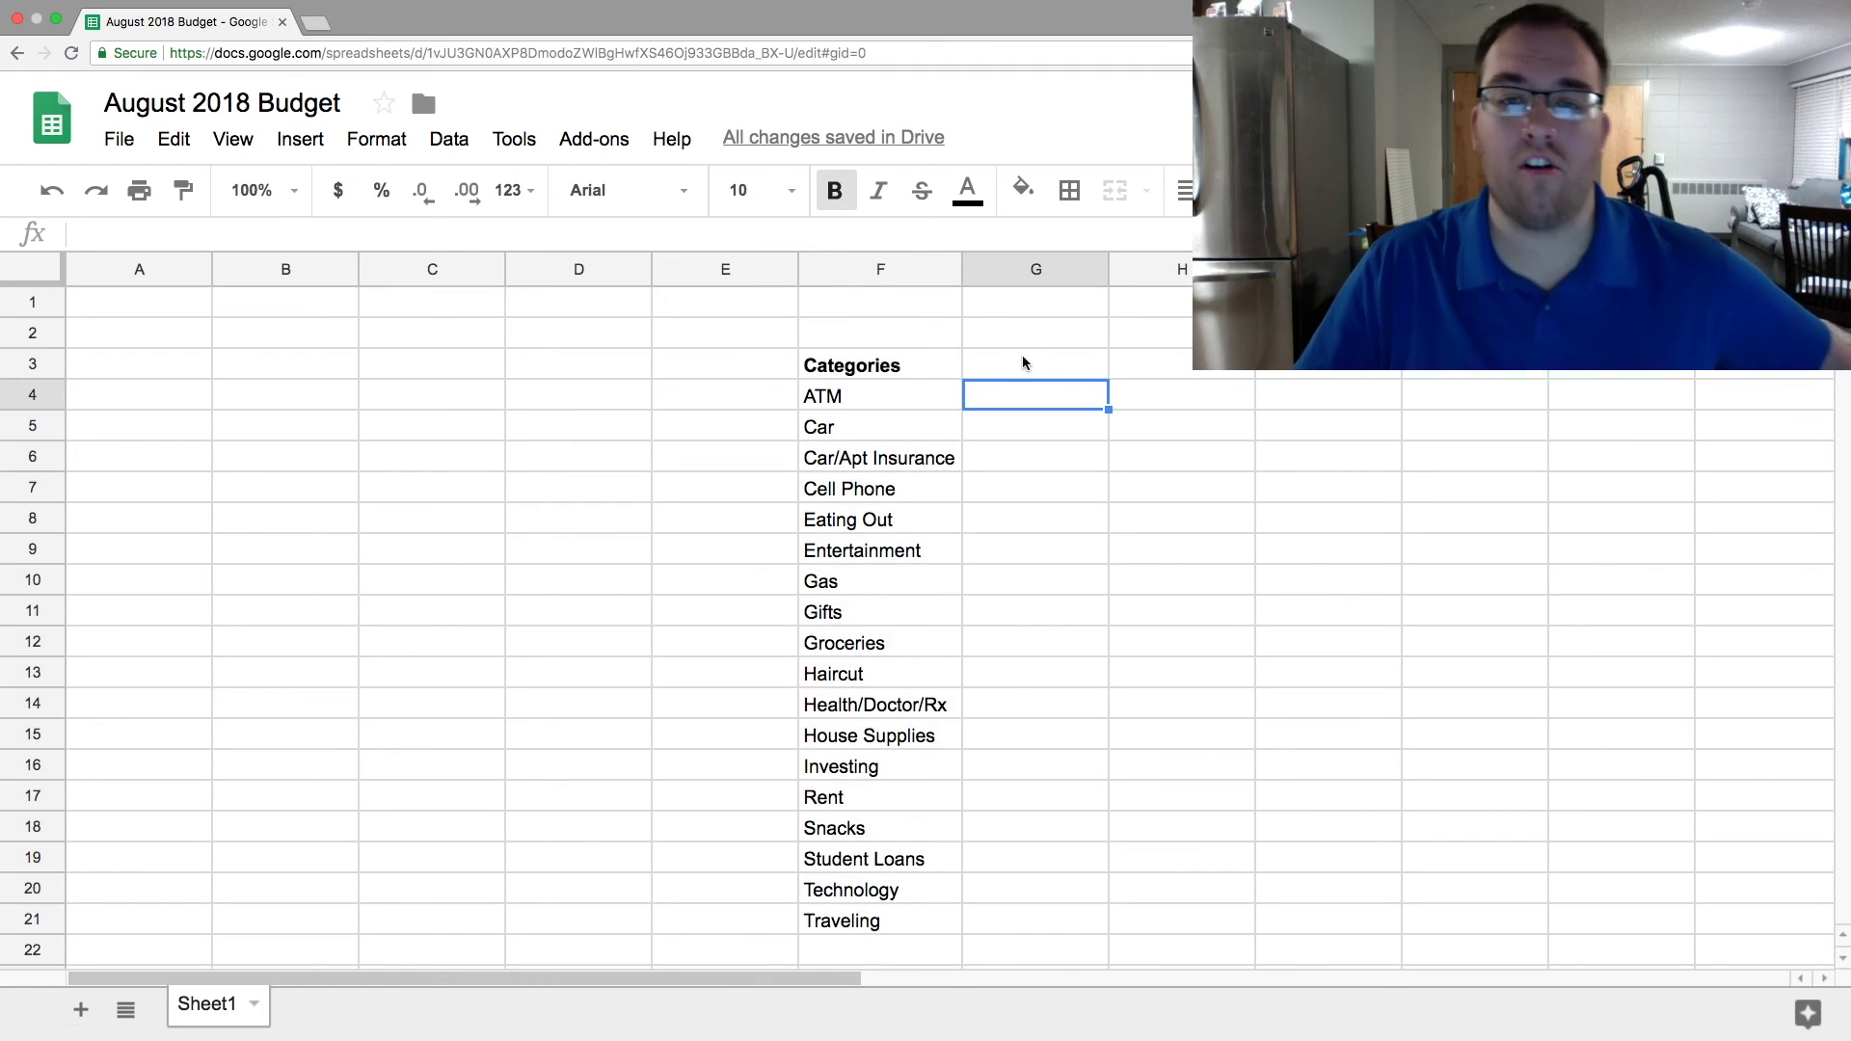
left_click(1029, 322)
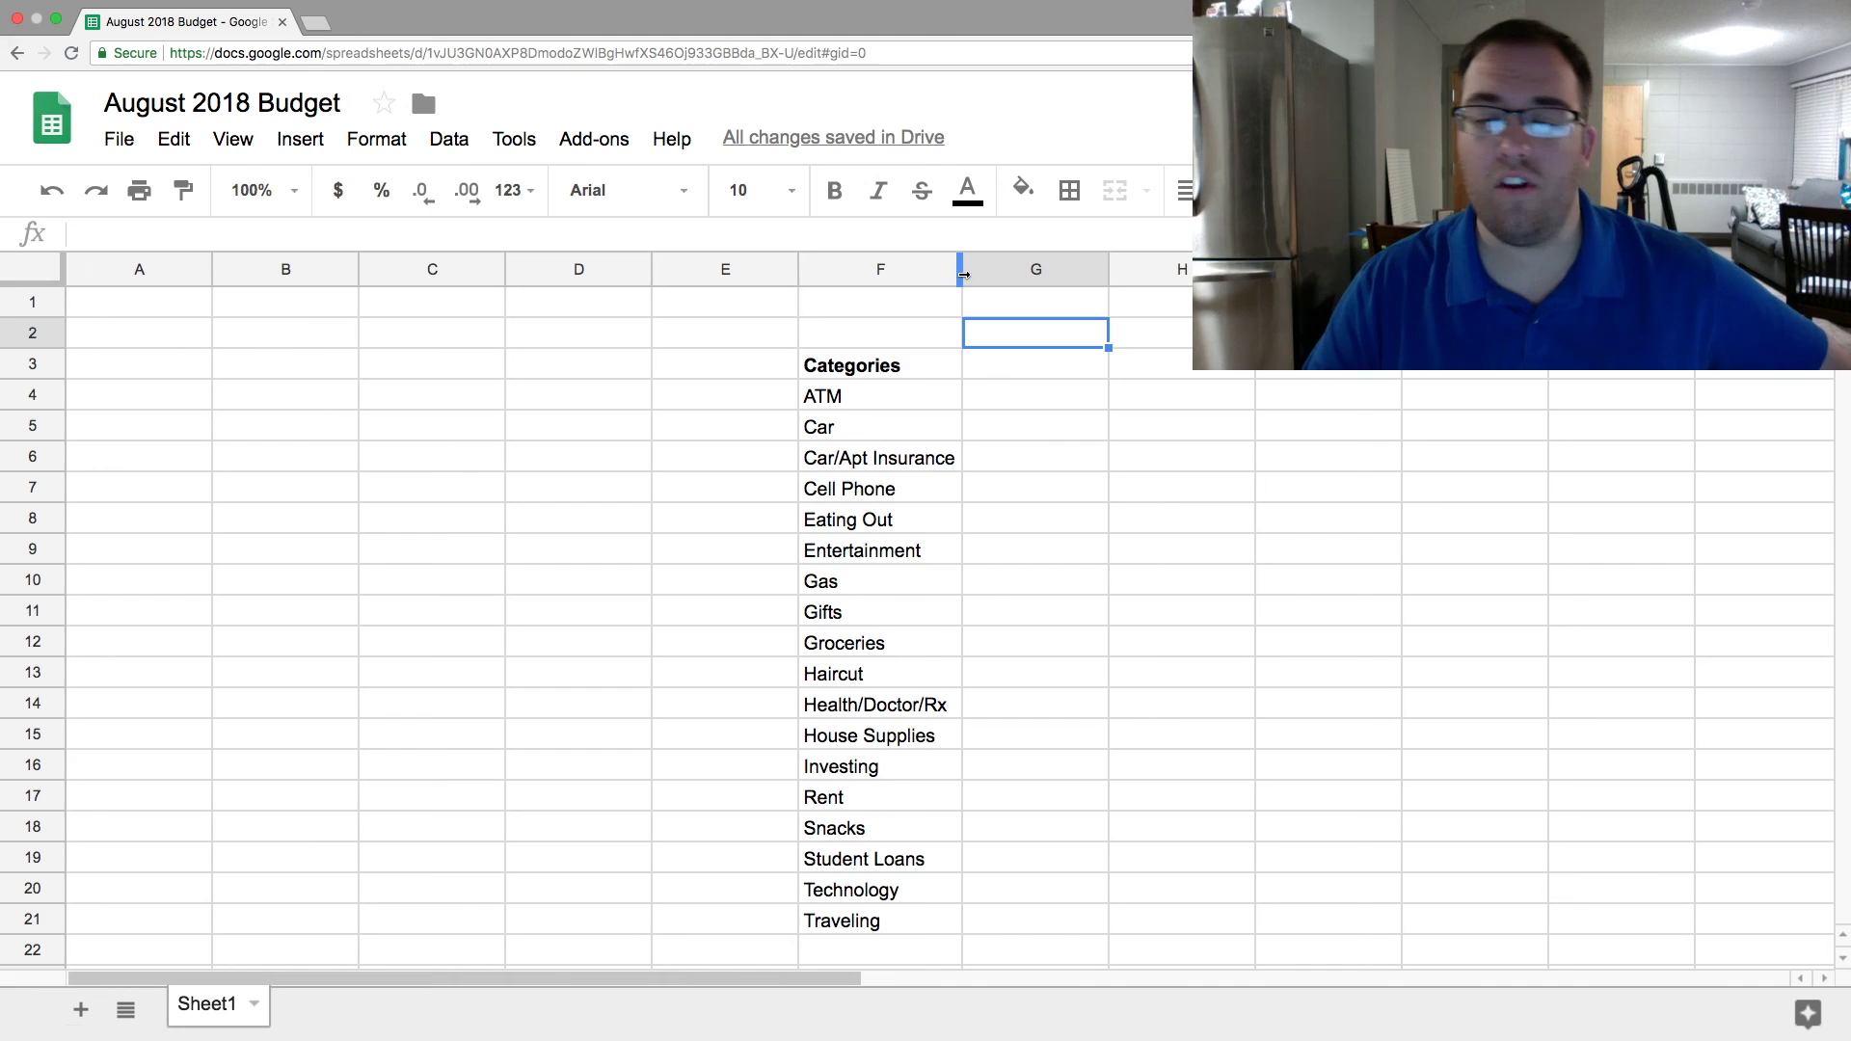
left_click(1035, 427)
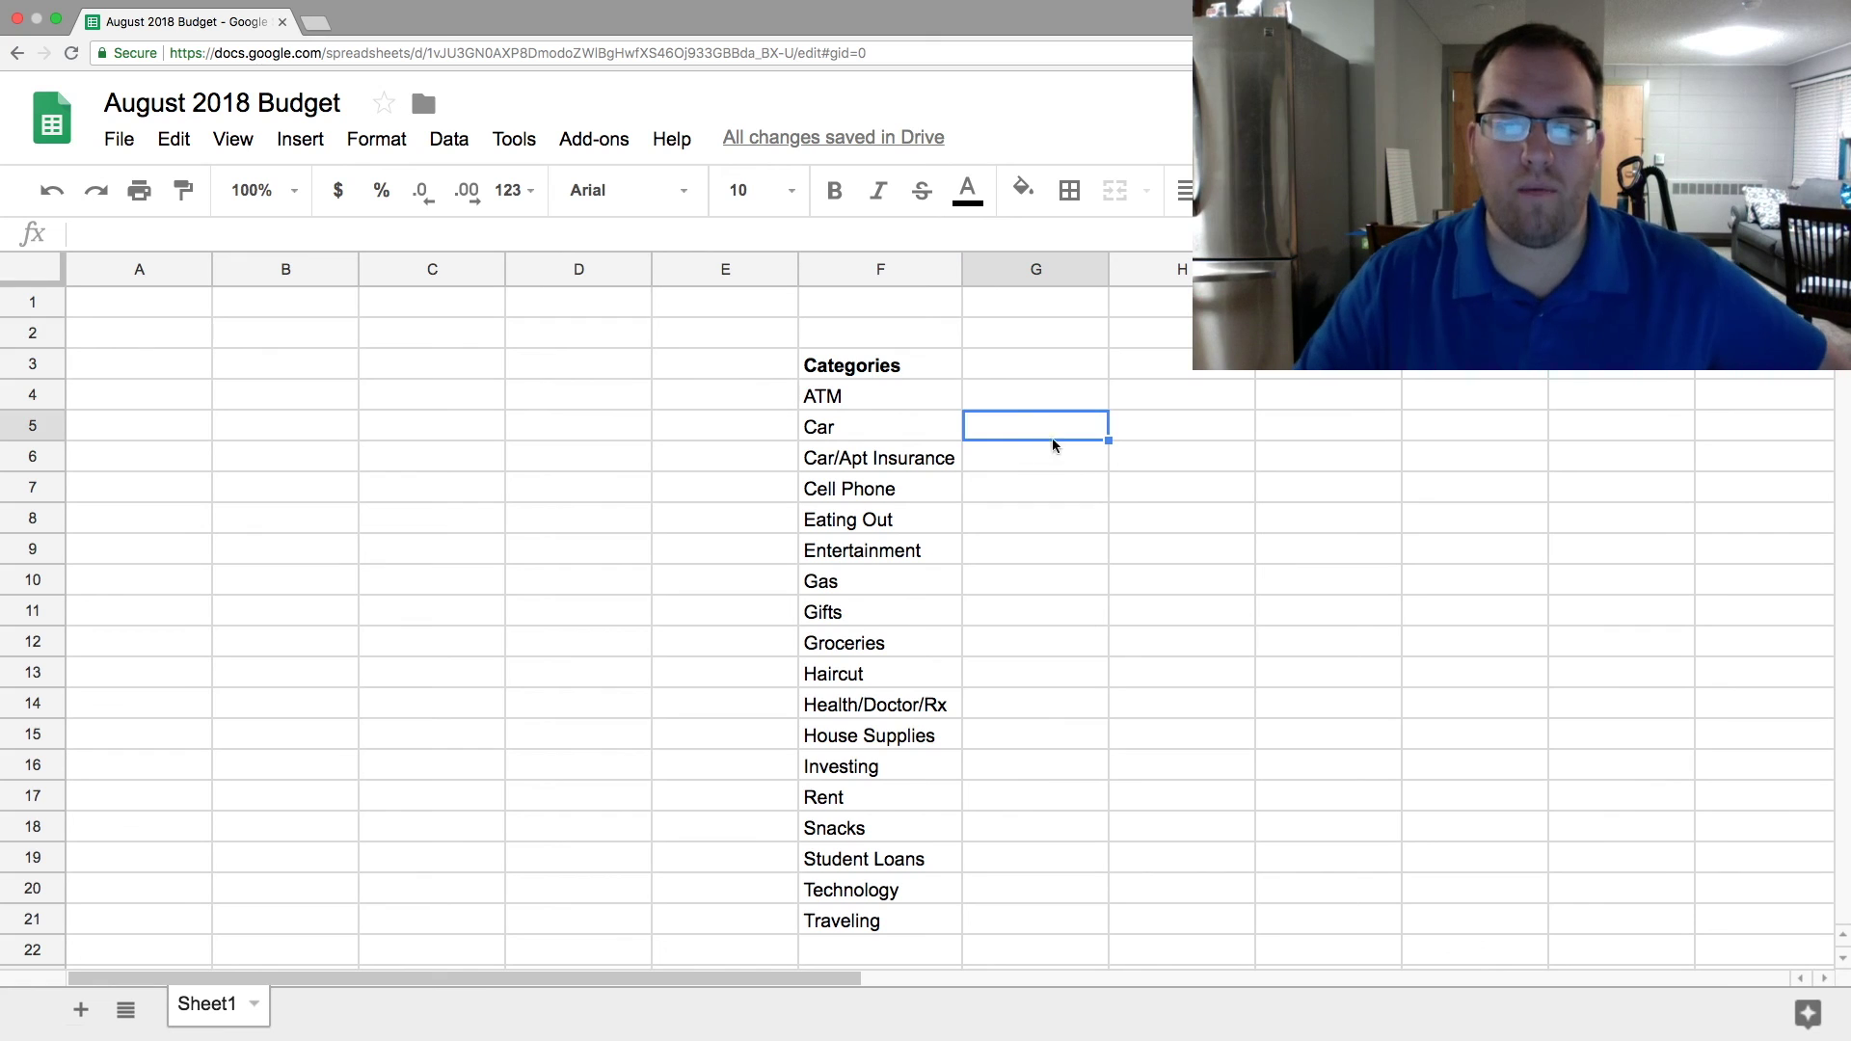
left_click(1046, 497)
left_click_drag(888, 372, 882, 934)
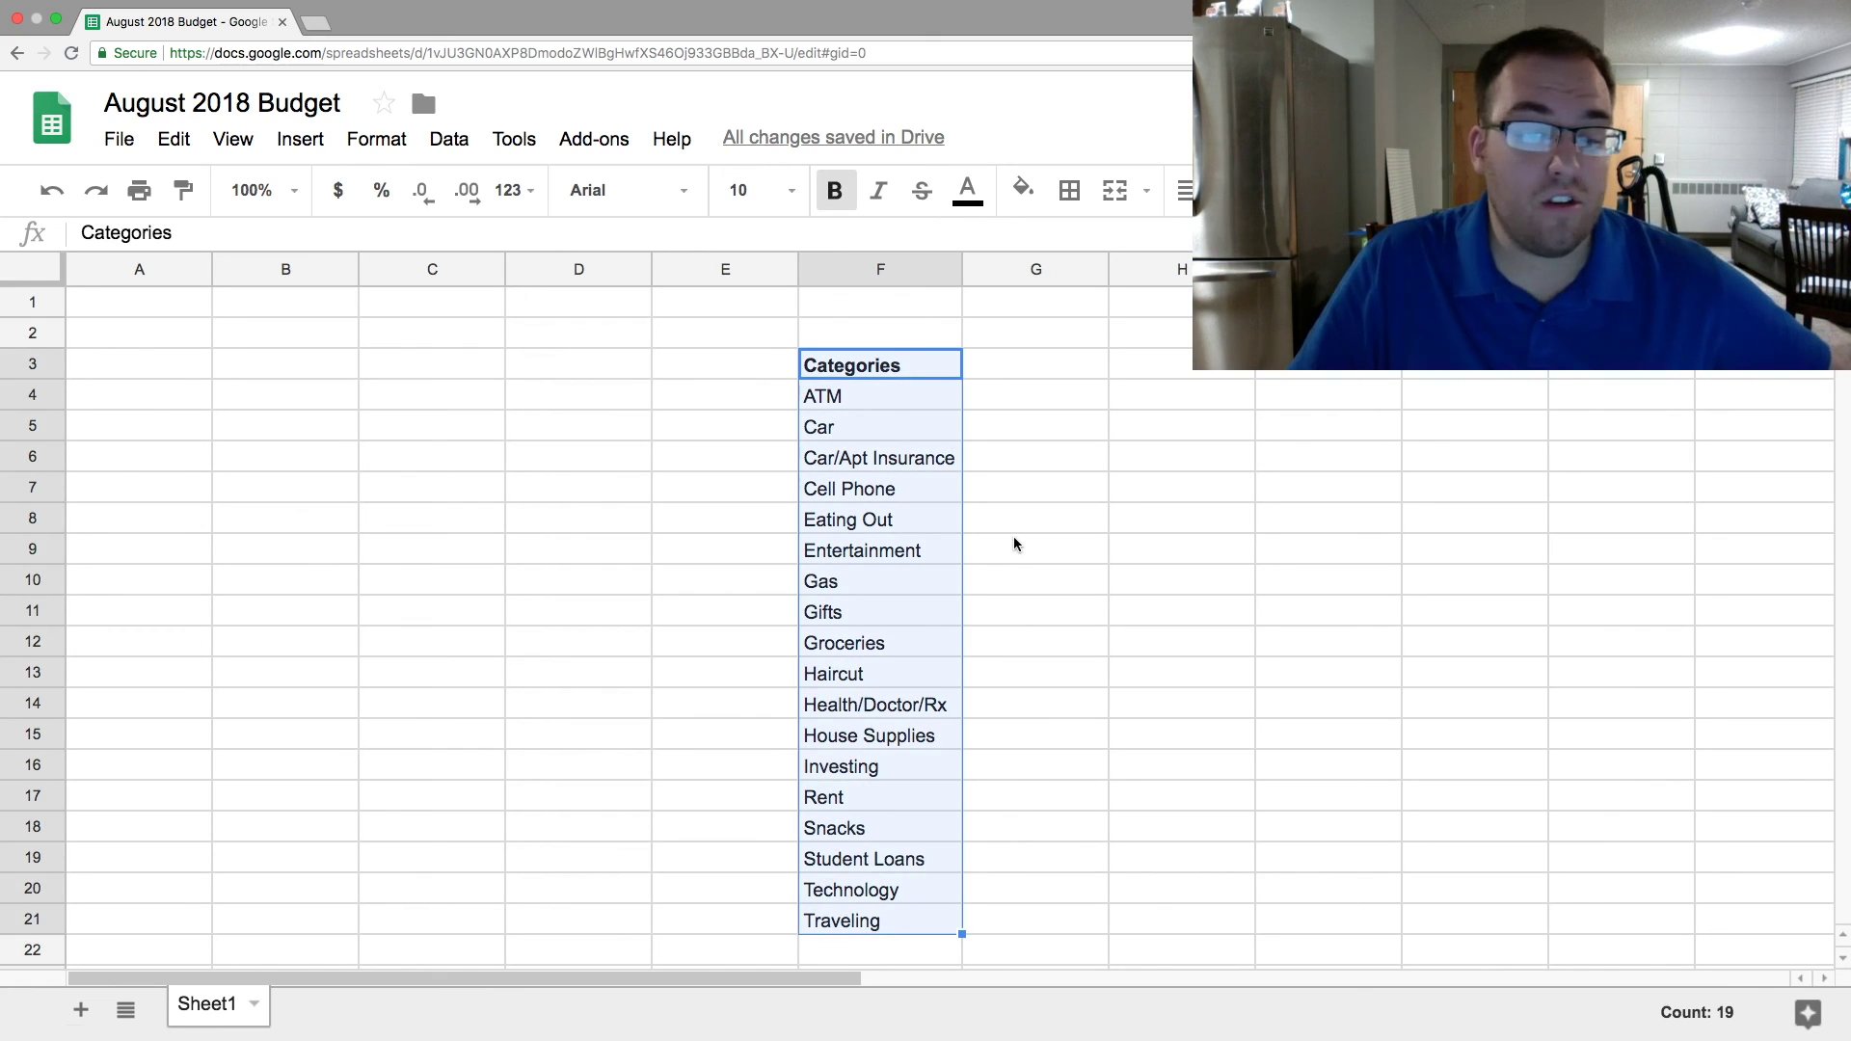
left_click(1085, 455)
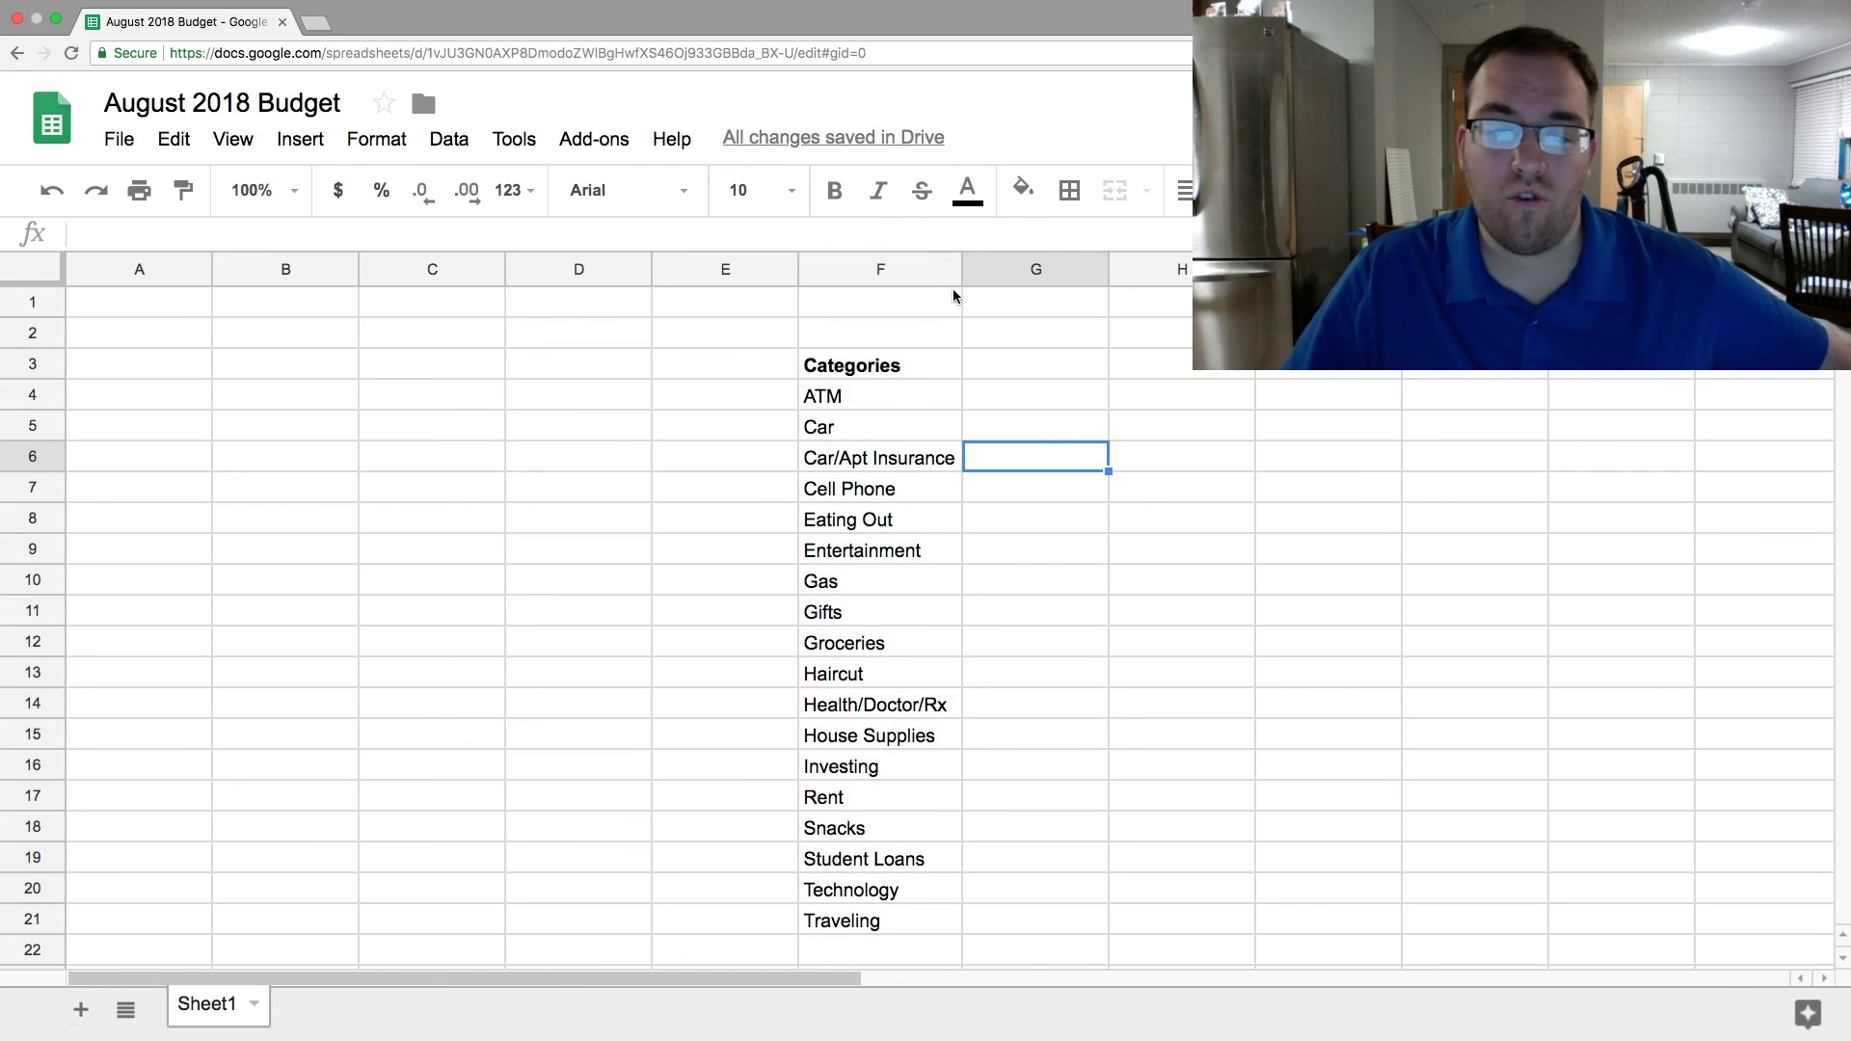
left_click(993, 359)
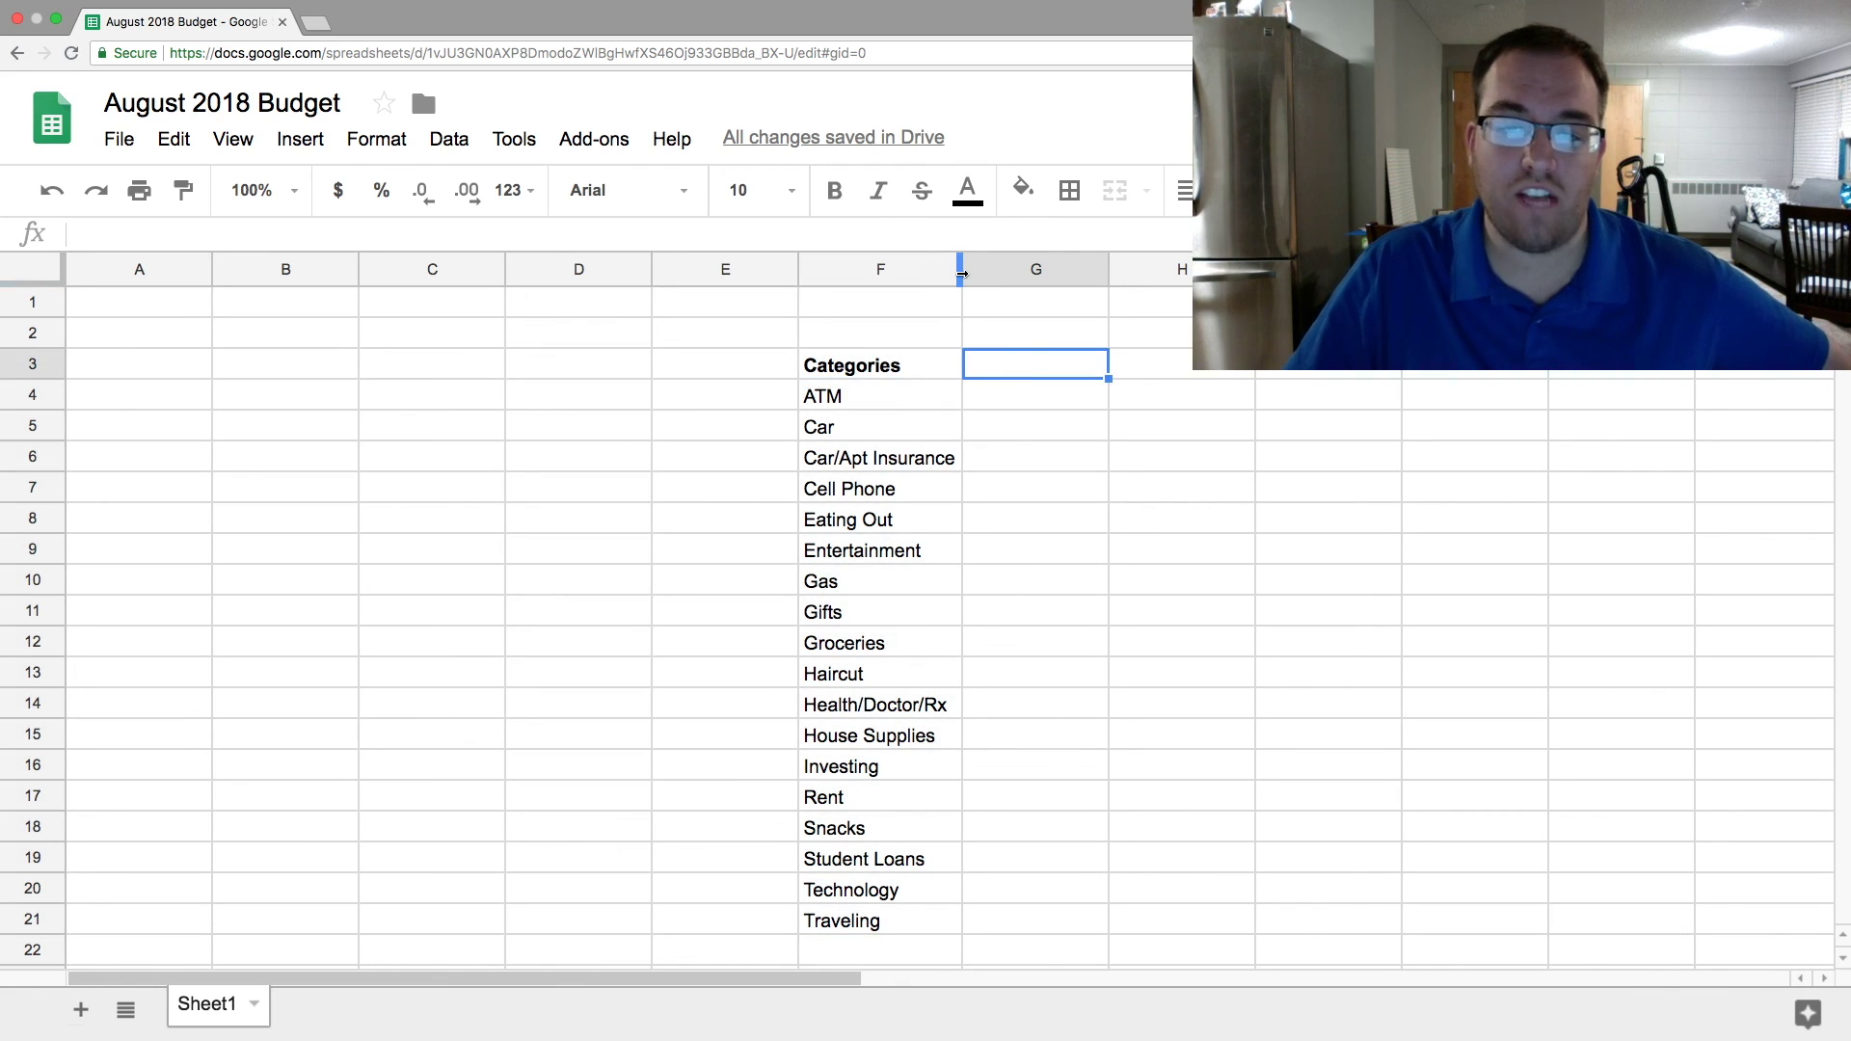
key("Down")
key("Down")
key("Down")
key("Down")
key("Down")
key("Down")
left_click_drag(866, 370, 876, 917)
left_click(1147, 559)
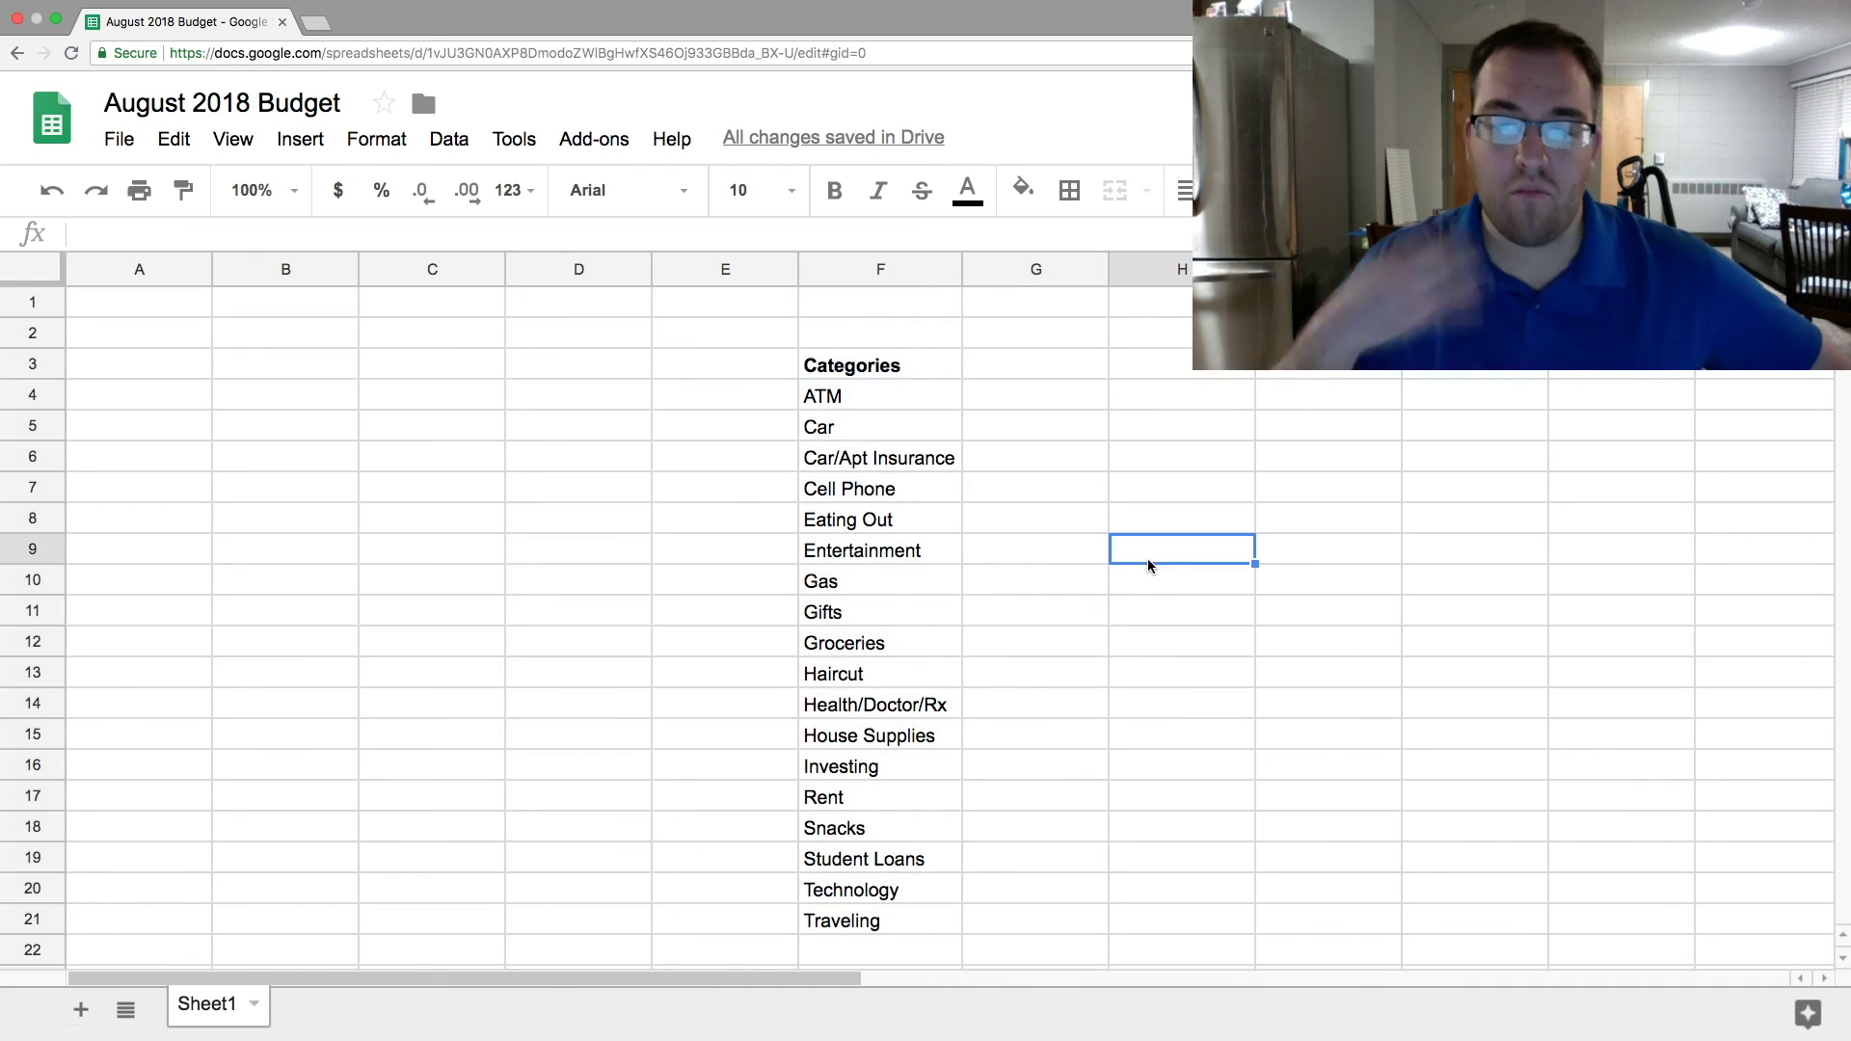